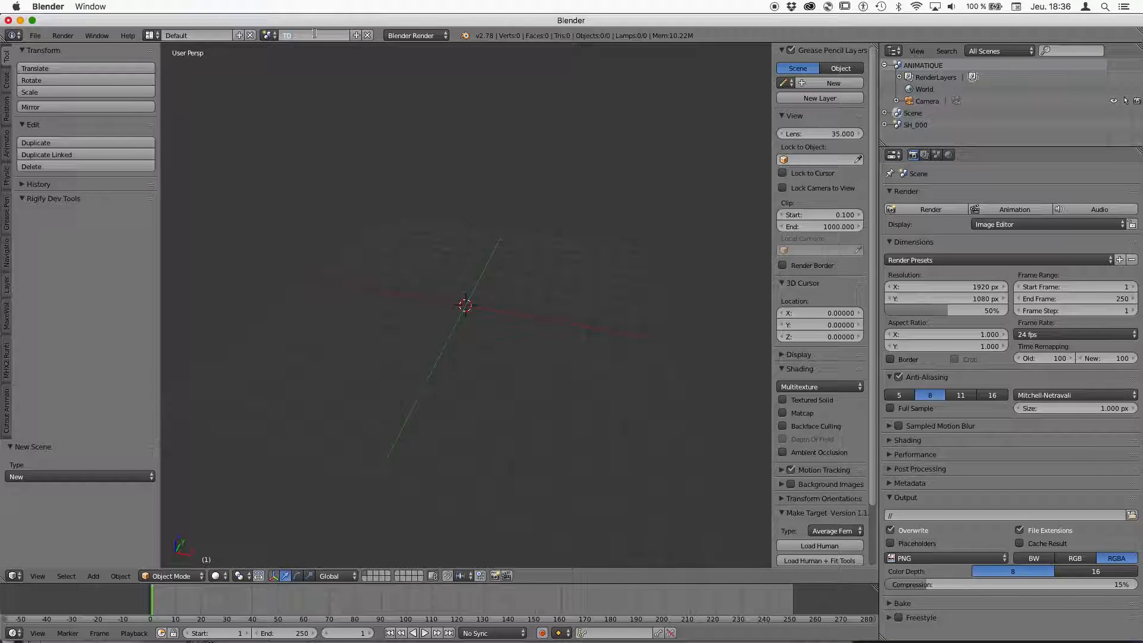
Step: Name the new scene TOUT LE DECOR
type("TOUT LE DECOR")
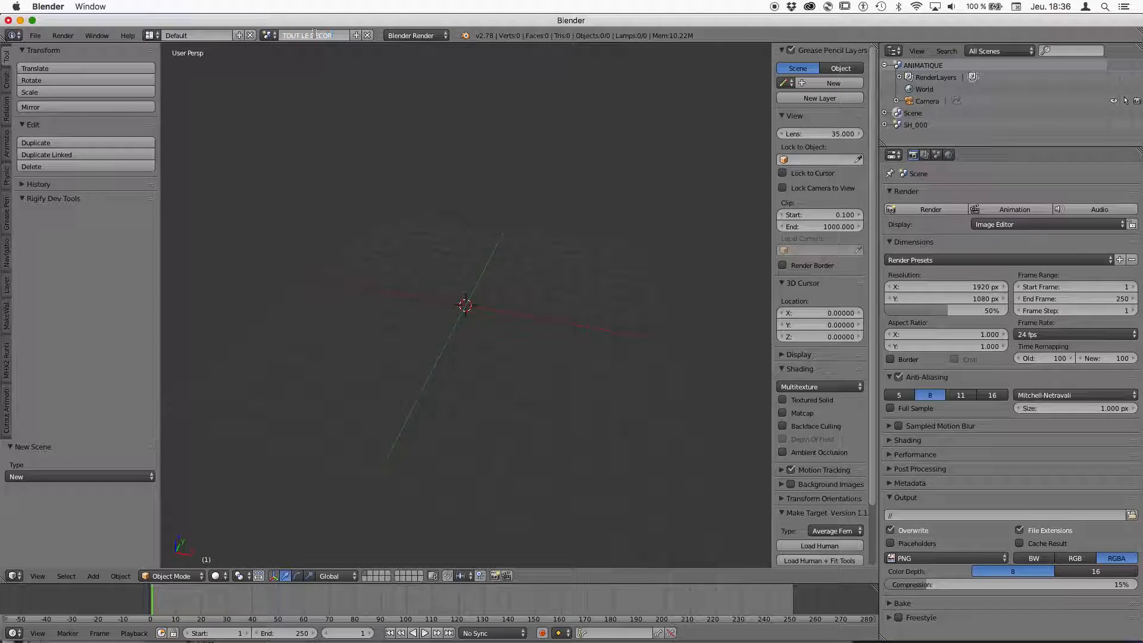
key("Return")
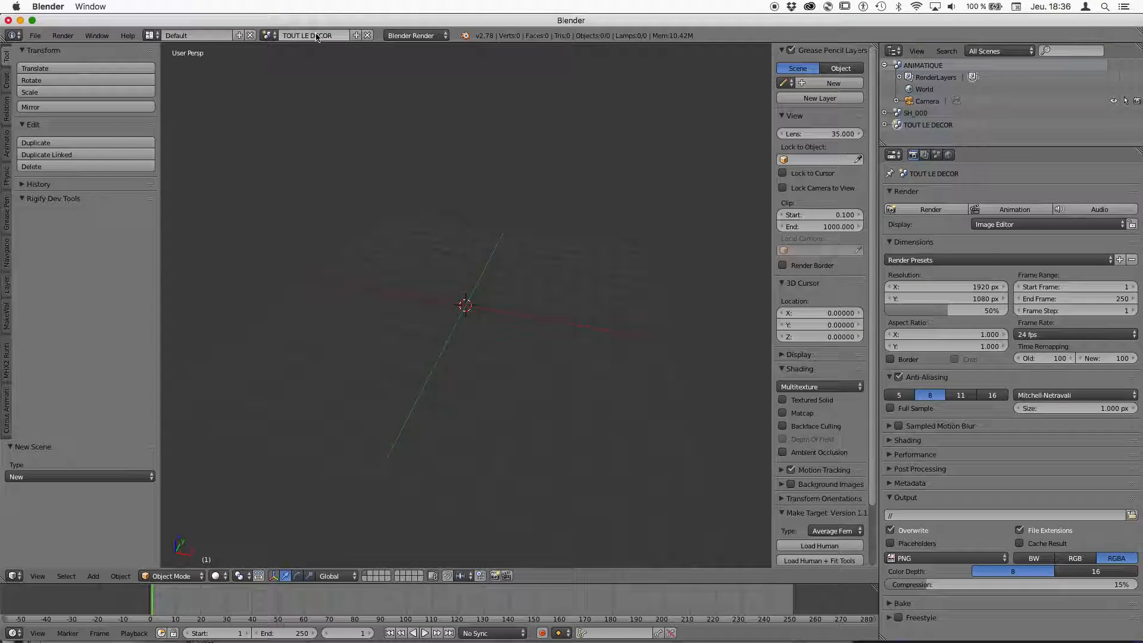
Step: Start appending from a library and browse the 12082016 volume to 2016/IMAGINE OUAGADOUGOU/REVE BRISE DD externe
left_click(35, 36)
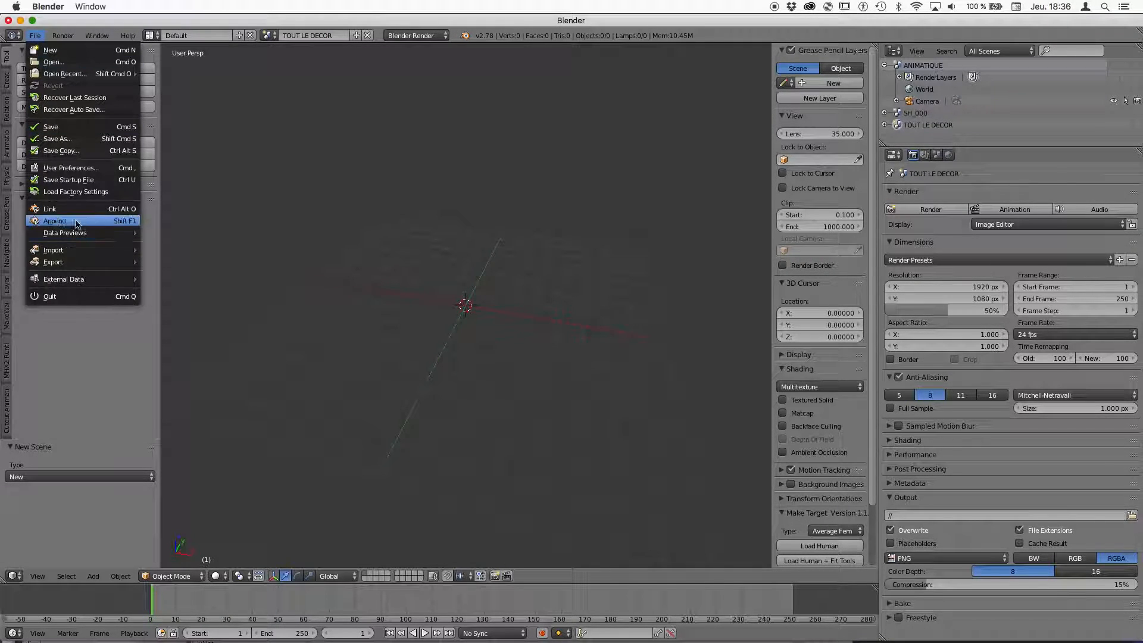
left_click(60, 229)
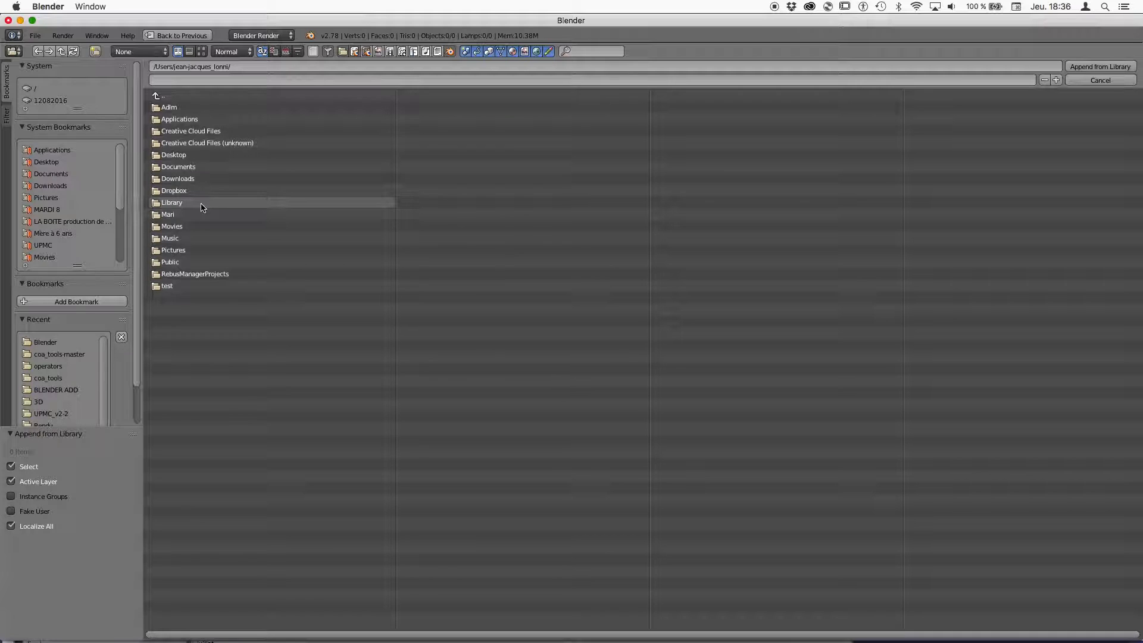
left_click(203, 168)
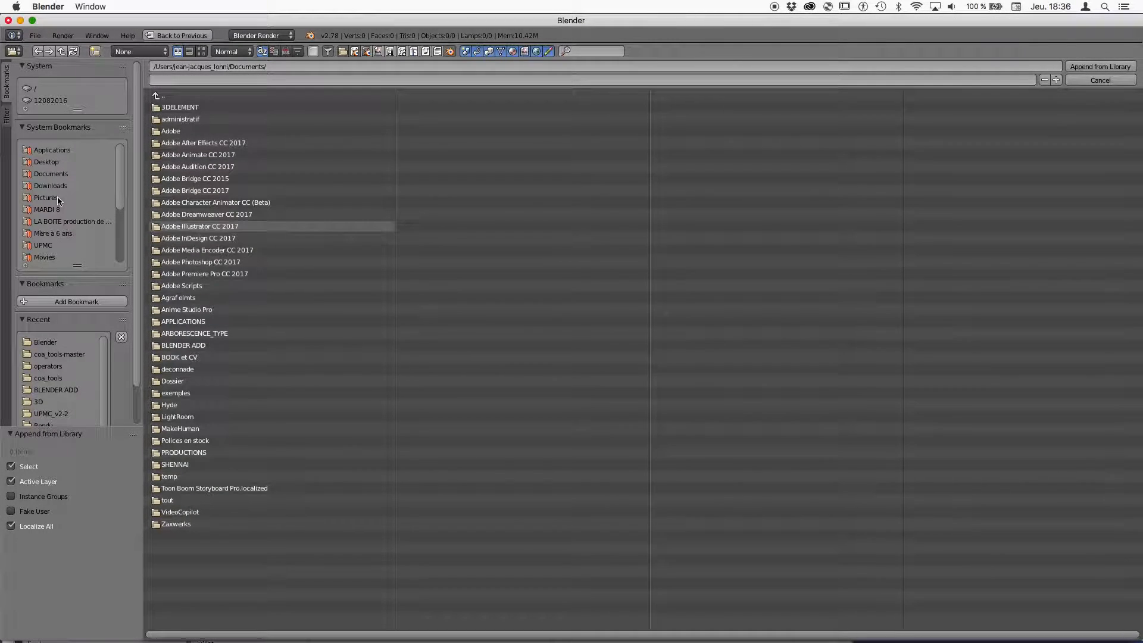
left_click(40, 102)
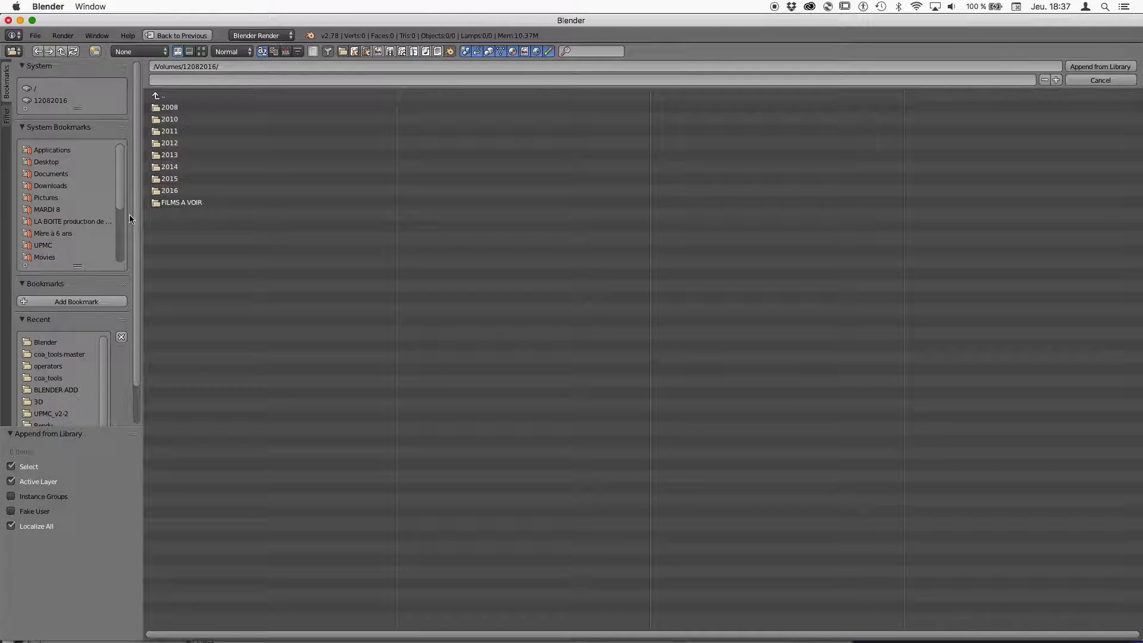
left_click(176, 190)
left_click(210, 144)
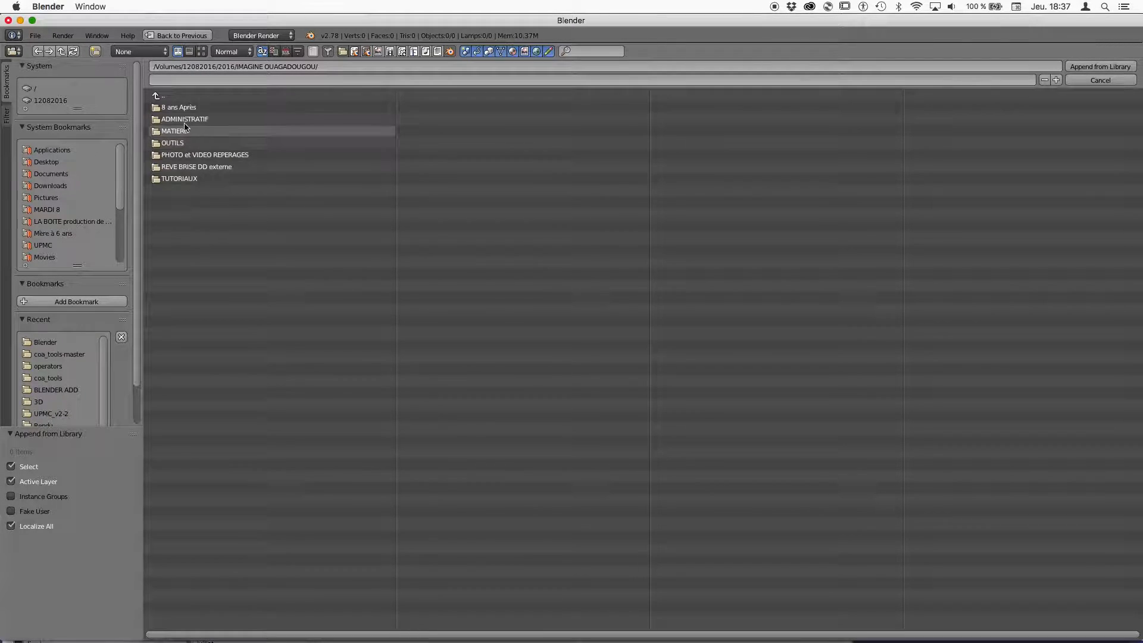
left_click(188, 166)
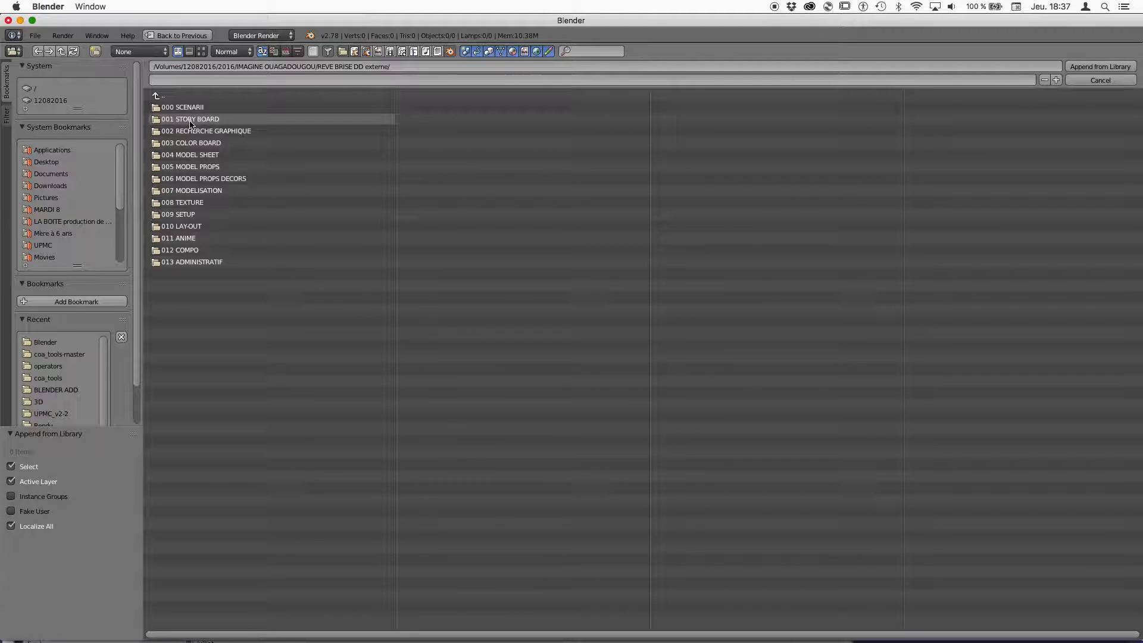
Step: Open maison11.blend from 002 RECHERCHE GRAPHIQUE/GRAPHISME/3D/BLENDER/SCENE/NEW as the append source
left_click(196, 132)
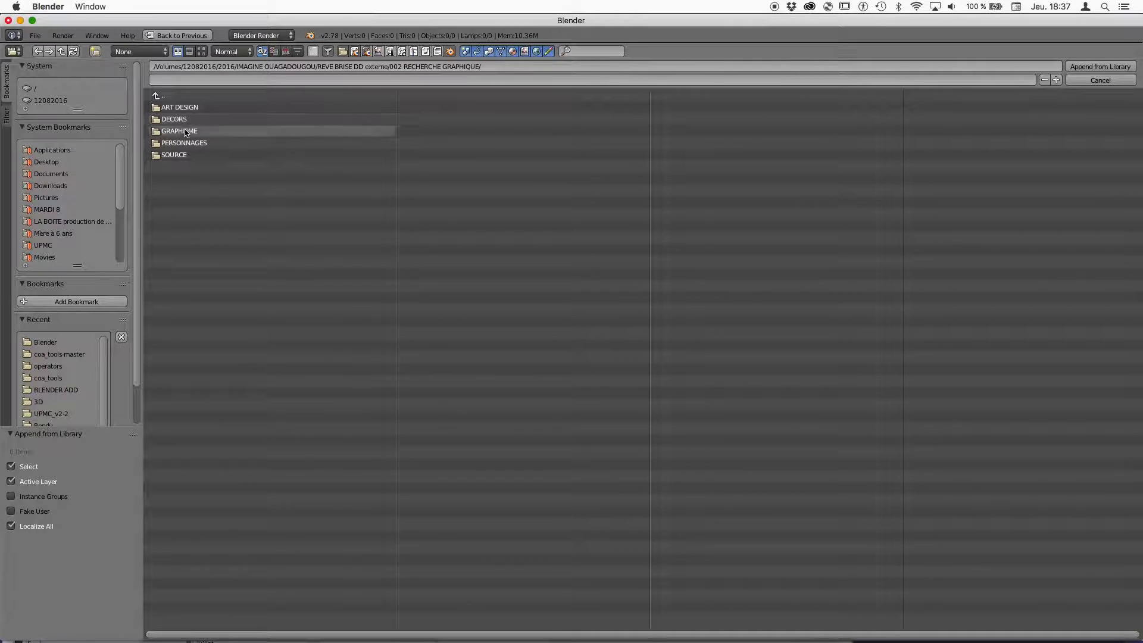
left_click(186, 117)
left_click(186, 96)
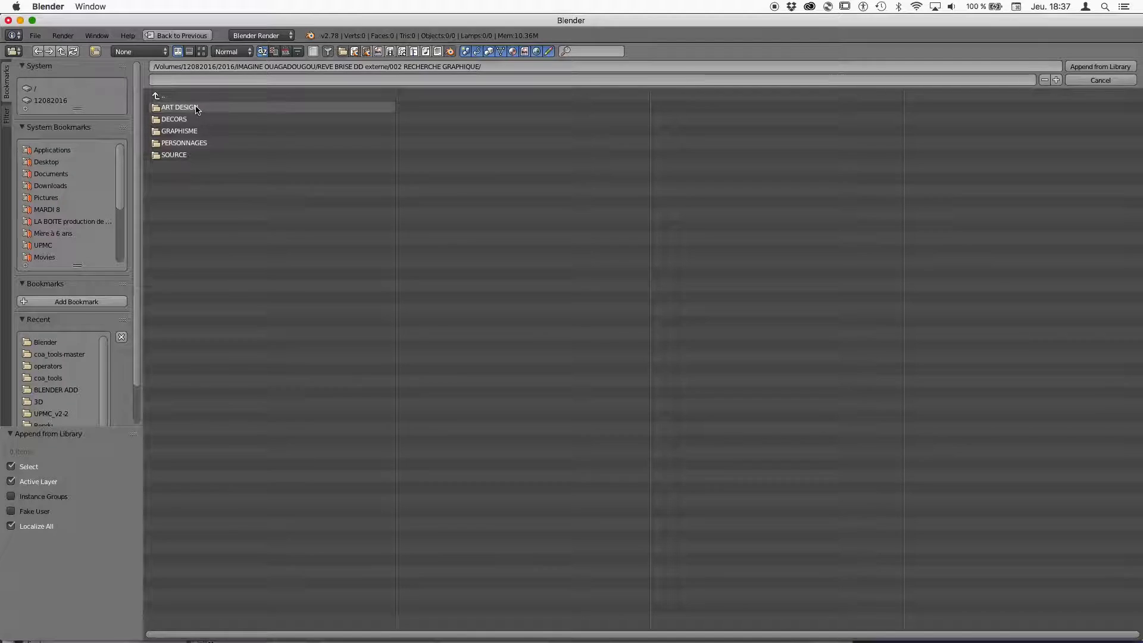
left_click(199, 130)
left_click(167, 107)
left_click(184, 107)
left_click(182, 120)
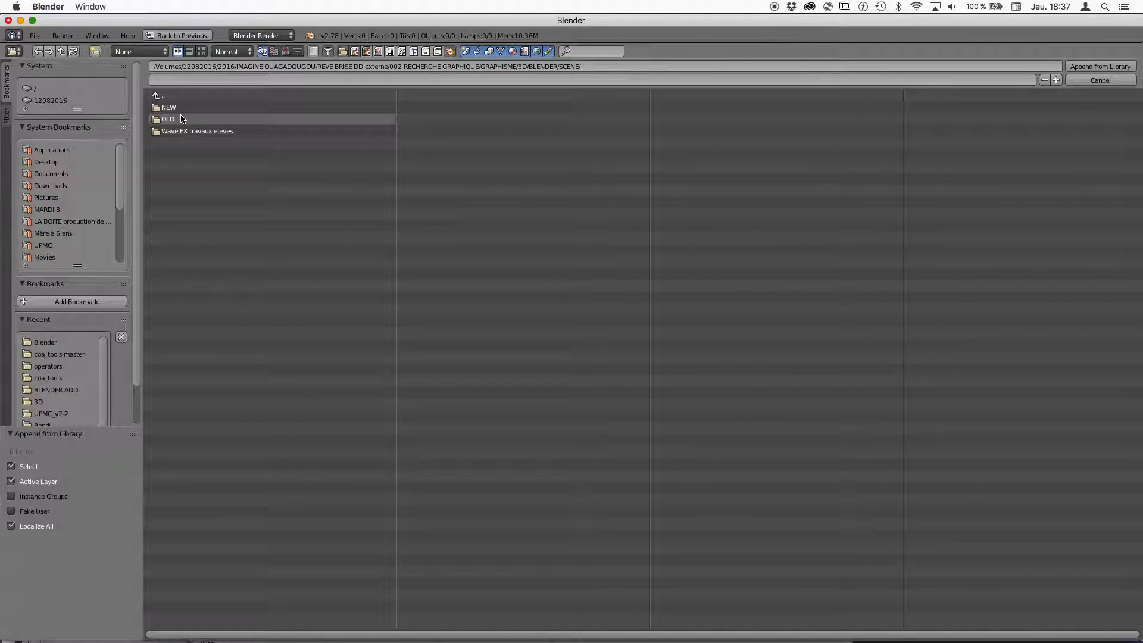
left_click(178, 109)
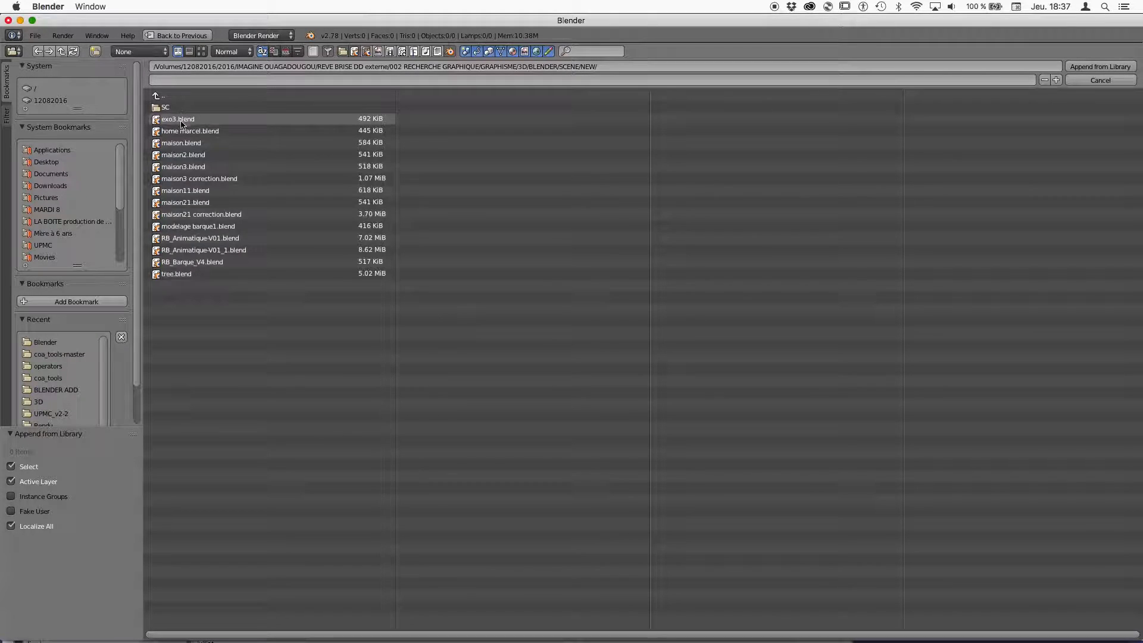
left_click(185, 191)
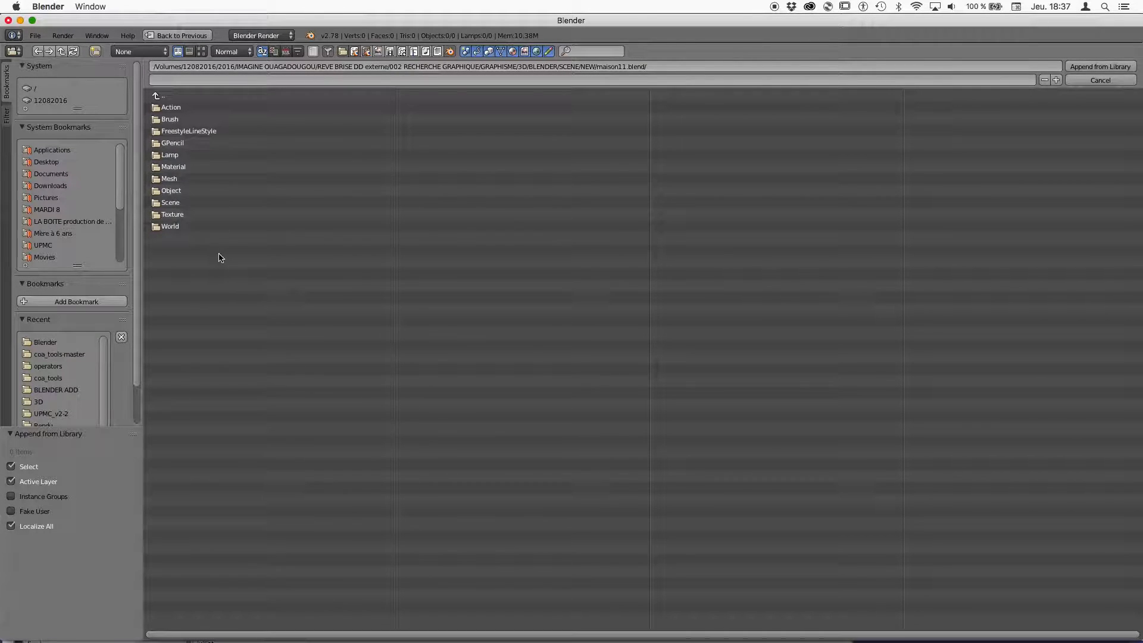
left_click(177, 204)
left_click(176, 109)
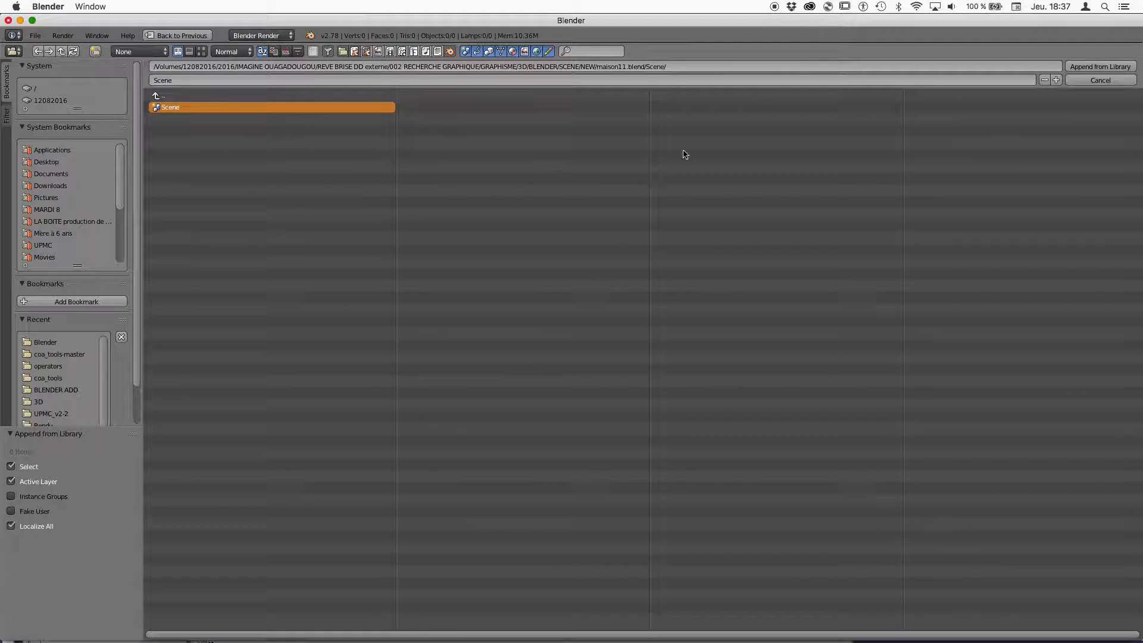
left_click(239, 97)
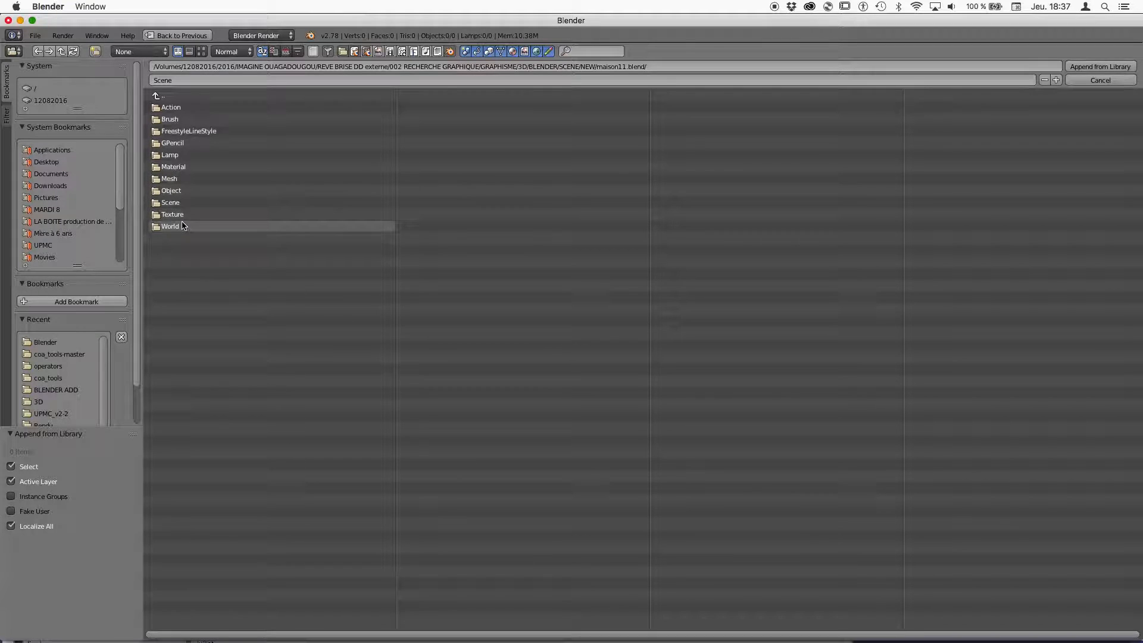
Step: Append the objects Cube, Cube.001, Cube.002, Cylinder and Plane from maison11.blend, leaving out the Lamp
left_click(171, 192)
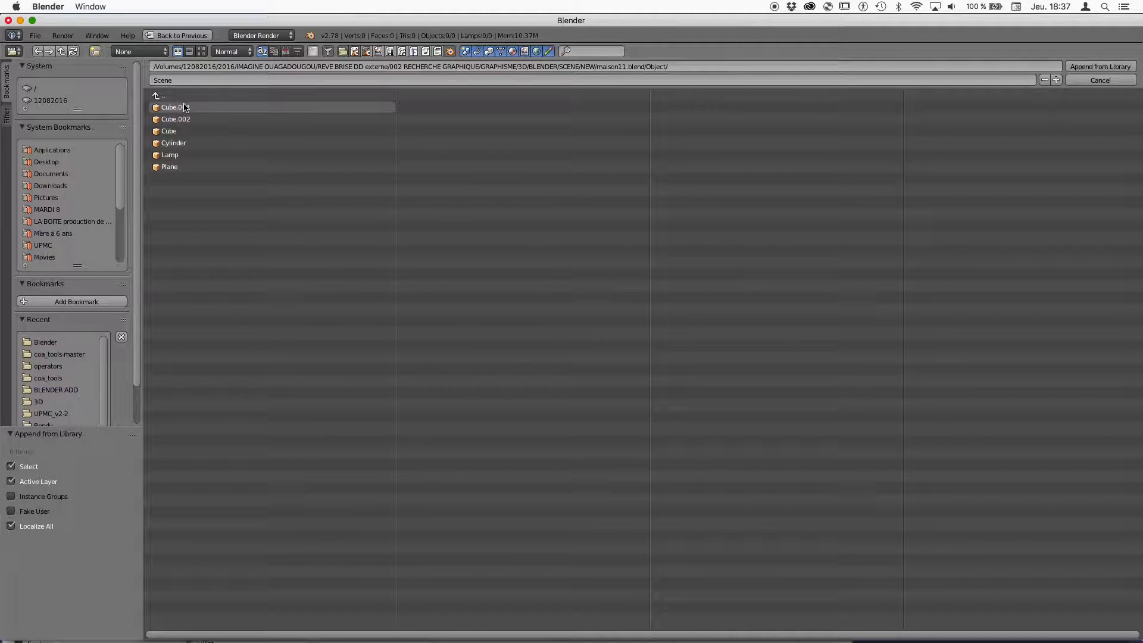
left_click(184, 108)
left_click(181, 144, "shift")
left_click(170, 130, "shift")
left_click(177, 120, "shift")
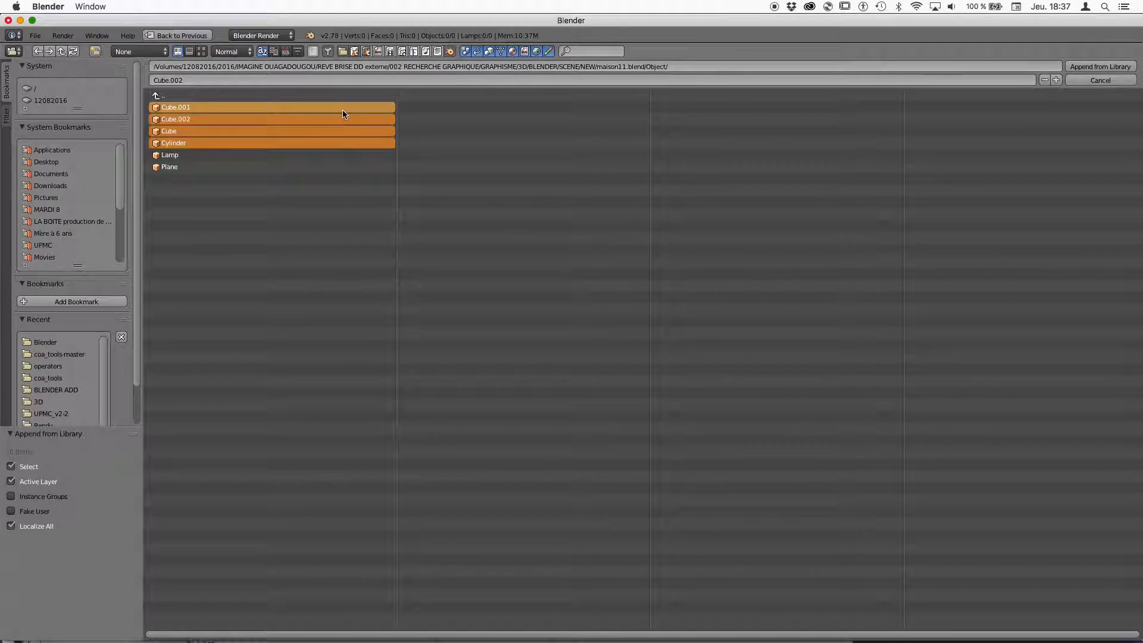
left_click(169, 168, "shift")
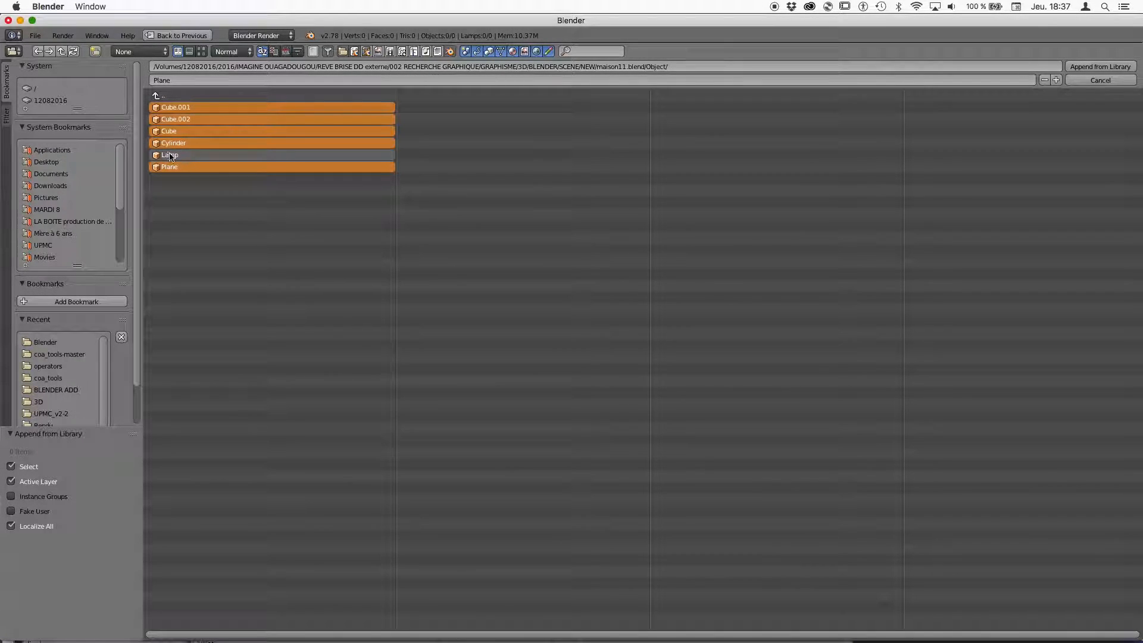
left_click(1100, 66)
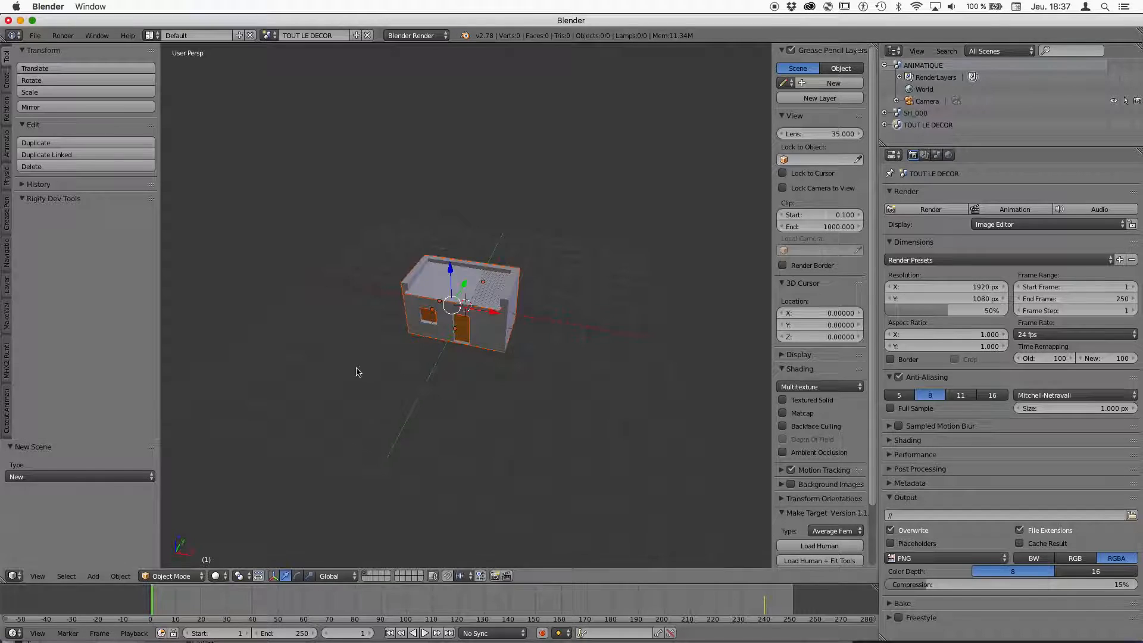
Step: Raise the whole house about 1.042 along Z in front orthographic view so its base meets the ground line
middle_click_drag(468, 386, 485, 329)
scroll(476, 333, "up", 5)
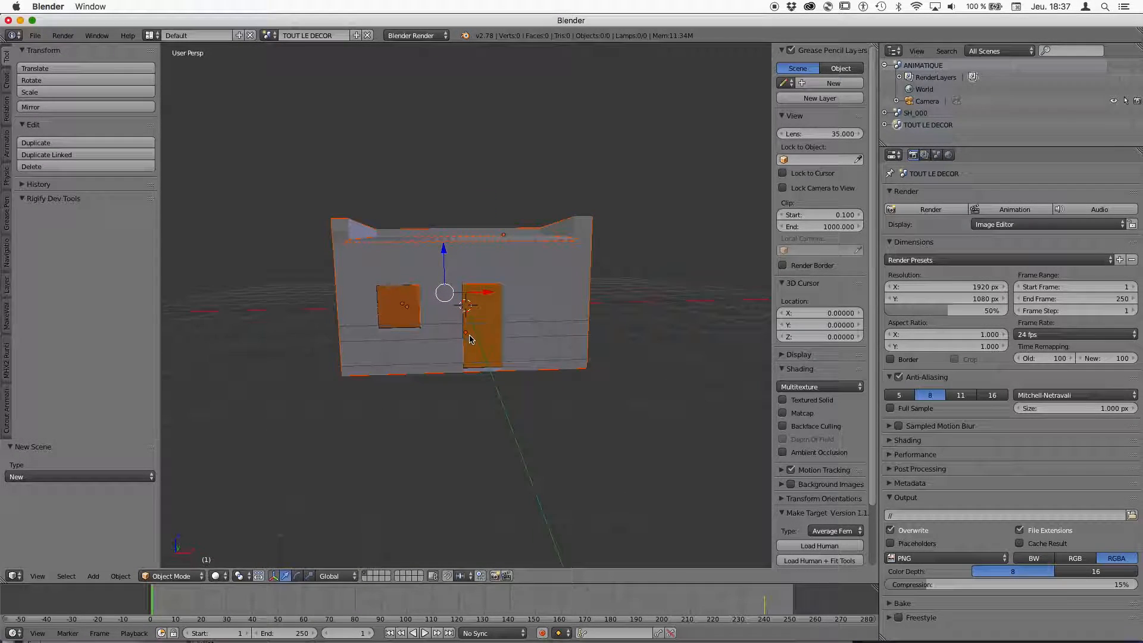
scroll(468, 339, "up", 5)
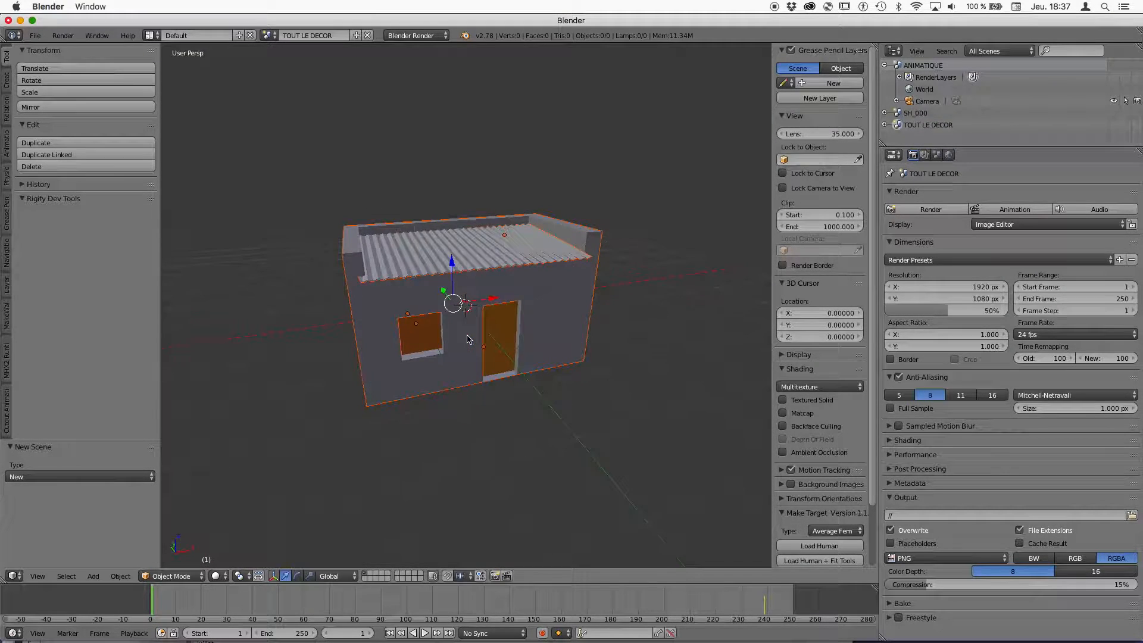
key("KP_7")
key("KP_5")
key("KP_1")
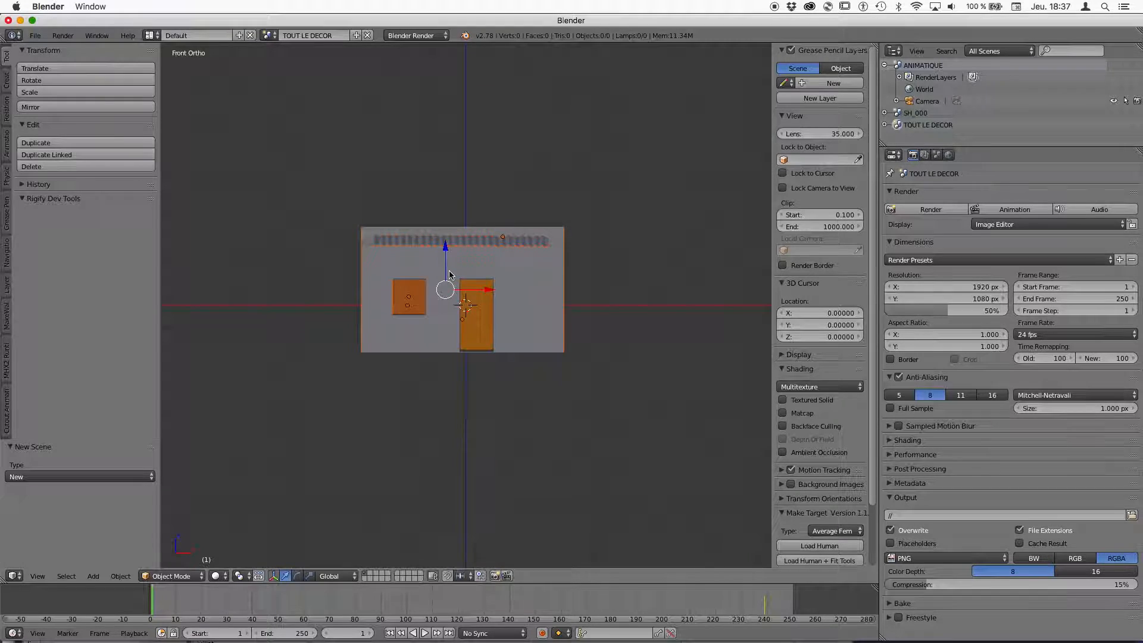
left_click_drag(445, 272, 446, 224)
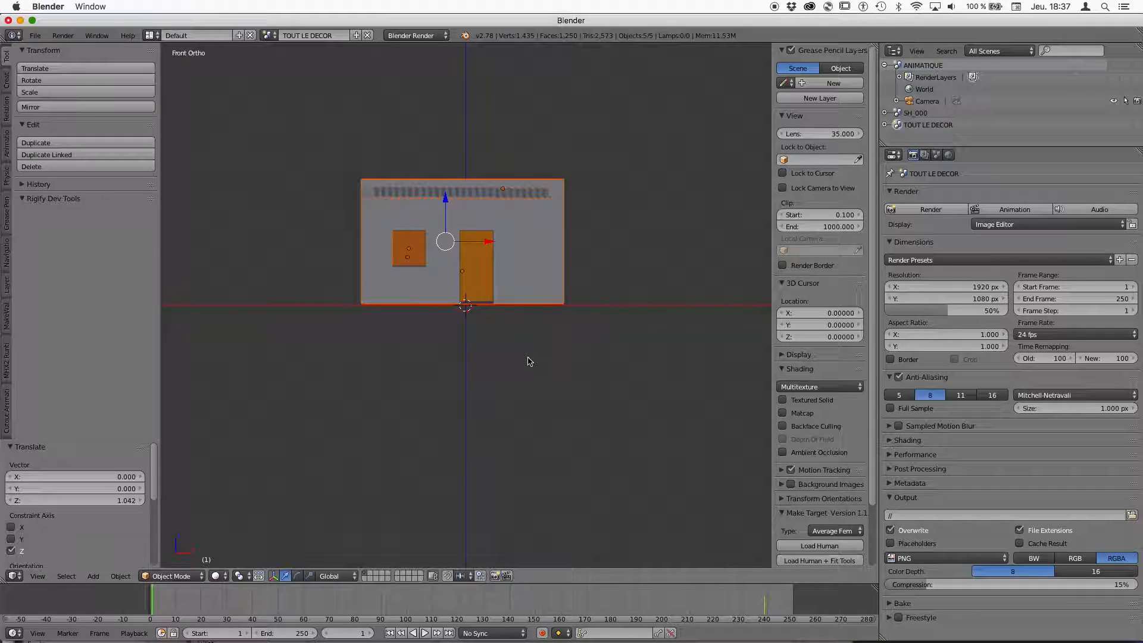
Step: Lower the house slightly along Z by about 0.013 to adjust its base against the ground line
scroll(447, 349, "up", 6)
middle_click_drag(447, 349, 438, 306)
left_click_drag(408, 94, 402, 90)
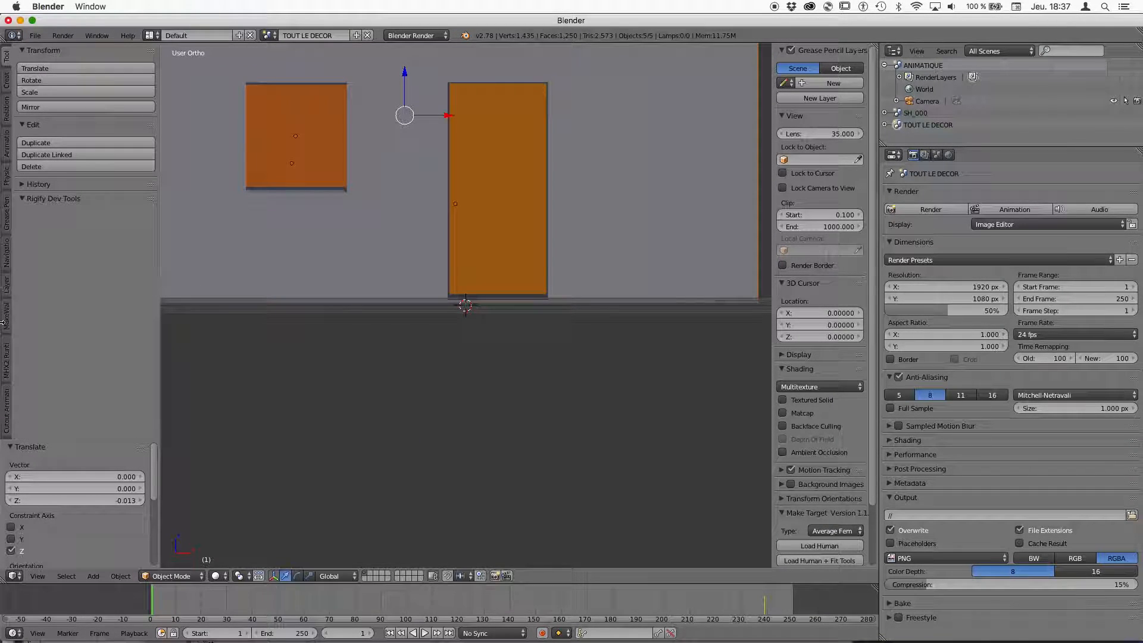
Step: In front orthographic view, lower the house about 0.022 onto the ground line and shift it about 0.125 along X
left_click(8, 262)
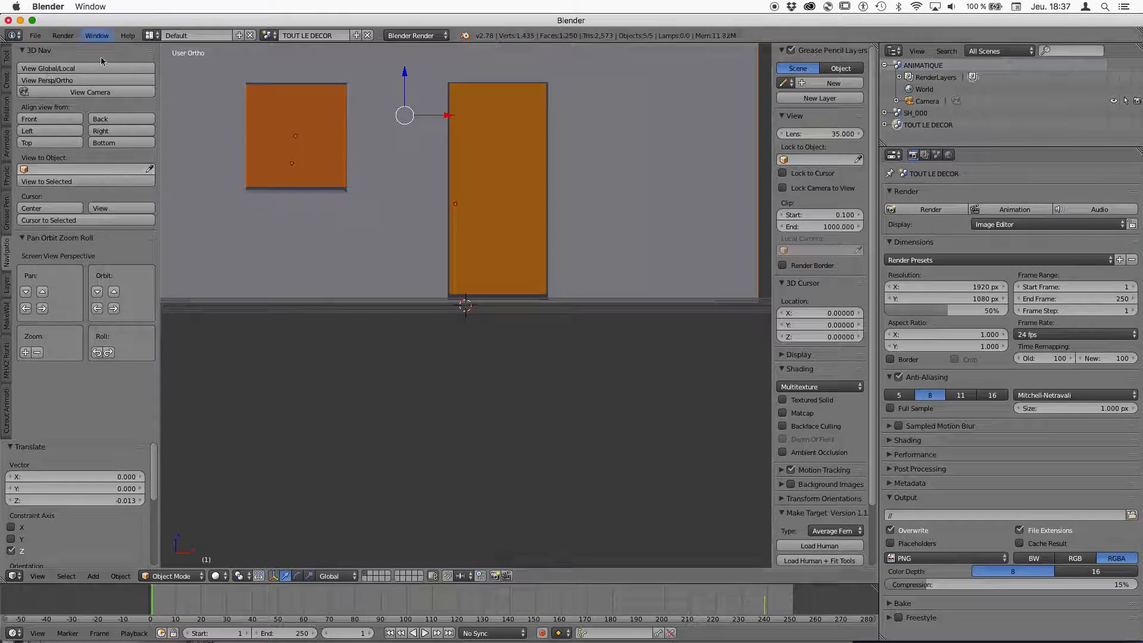
left_click(71, 80)
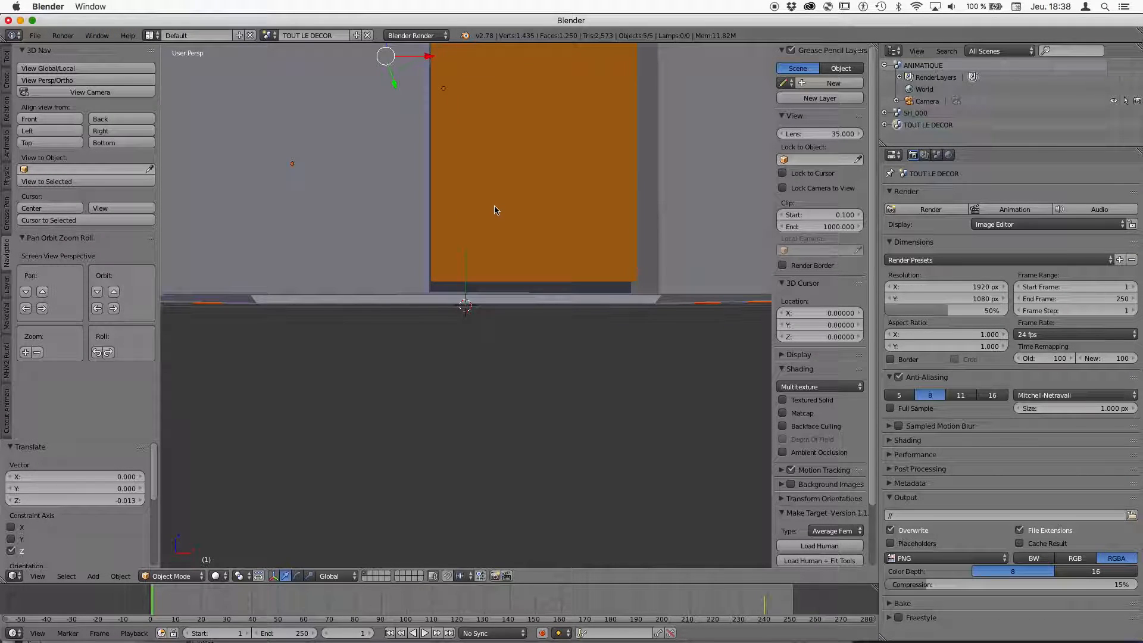
left_click(89, 82)
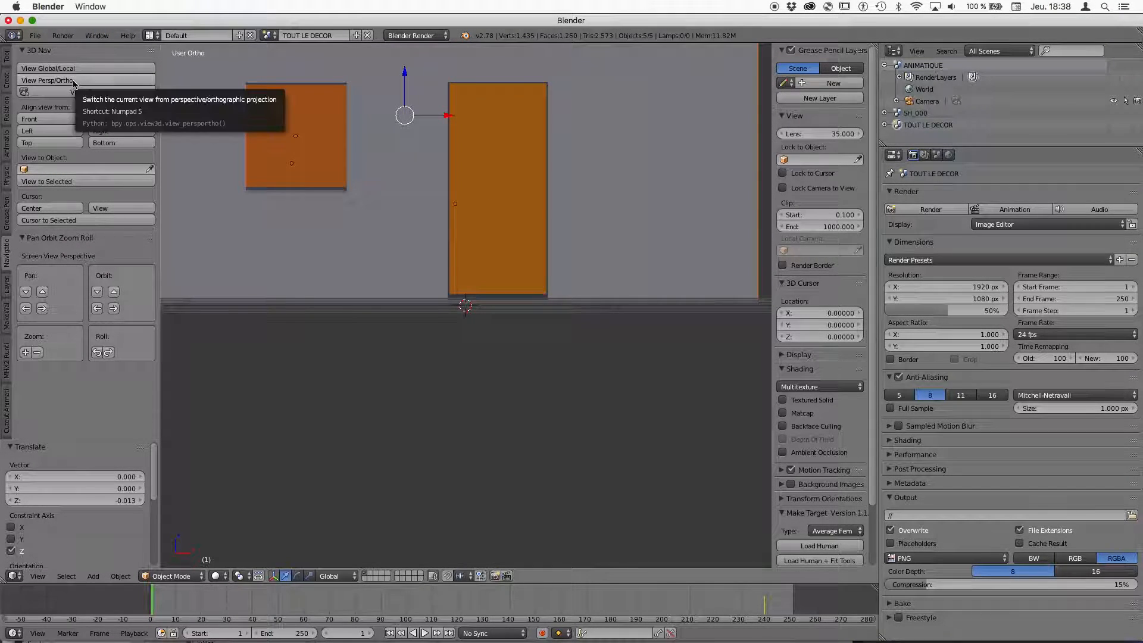
left_click(46, 119)
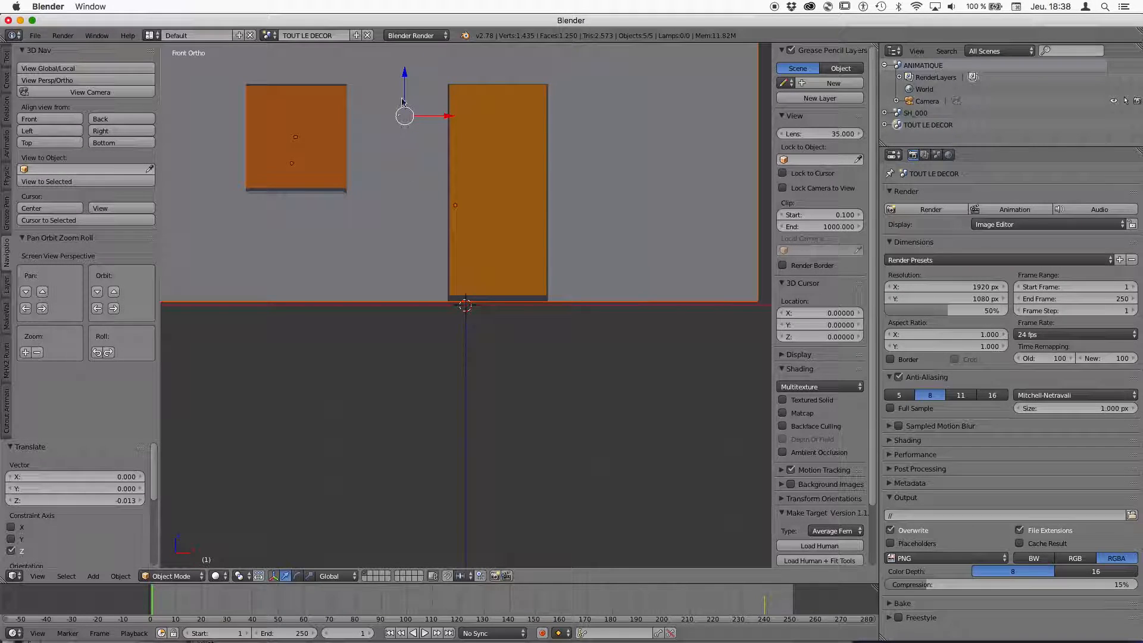
left_click_drag(405, 81, 404, 84)
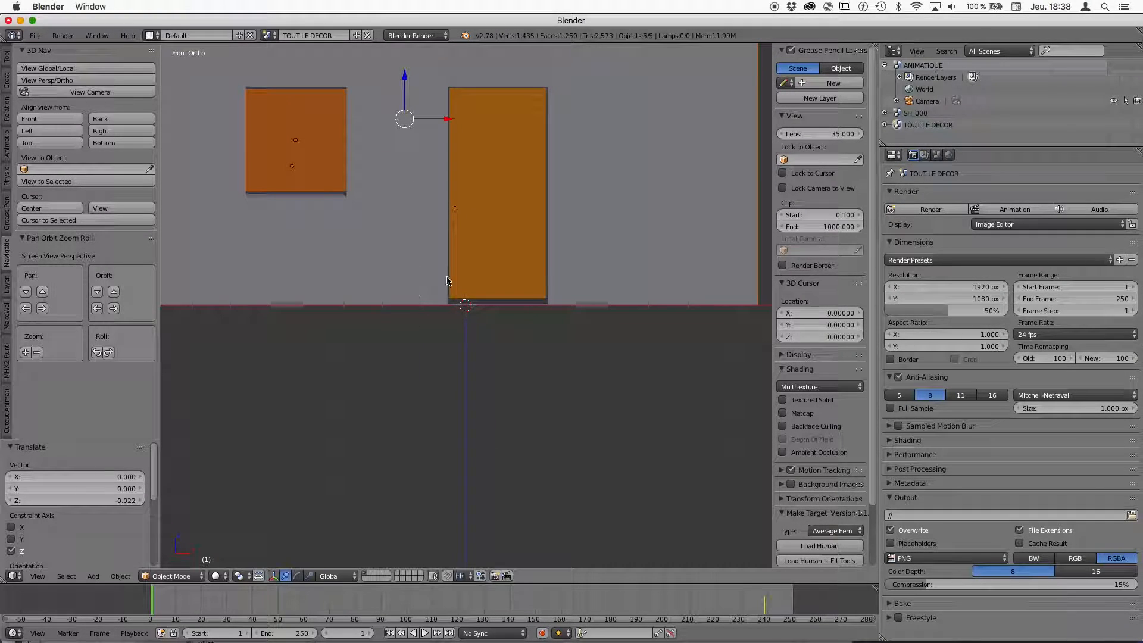
mouse_move(445, 118)
left_mouse_down()
mouse_move(467, 123)
mouse_move(454, 123)
left_mouse_up()
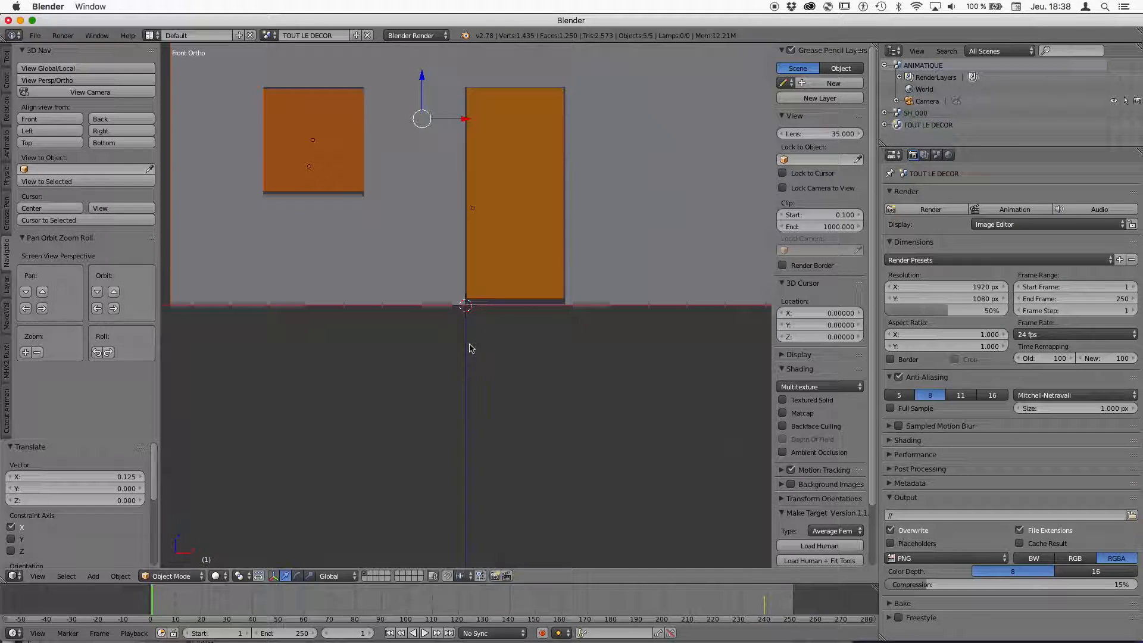
Step: Move the house about 6.382 along the Y axis, away from the scene origin
scroll(467, 344, "down", 4)
middle_click_drag(467, 344, 463, 284)
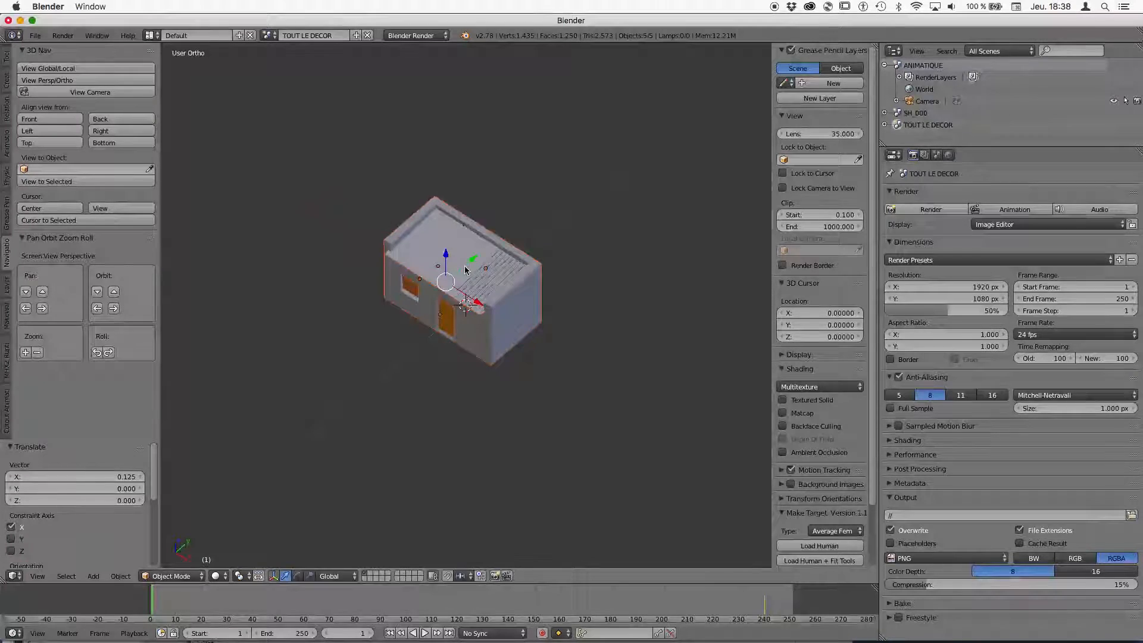
key("g")
key("y")
left_click(609, 166)
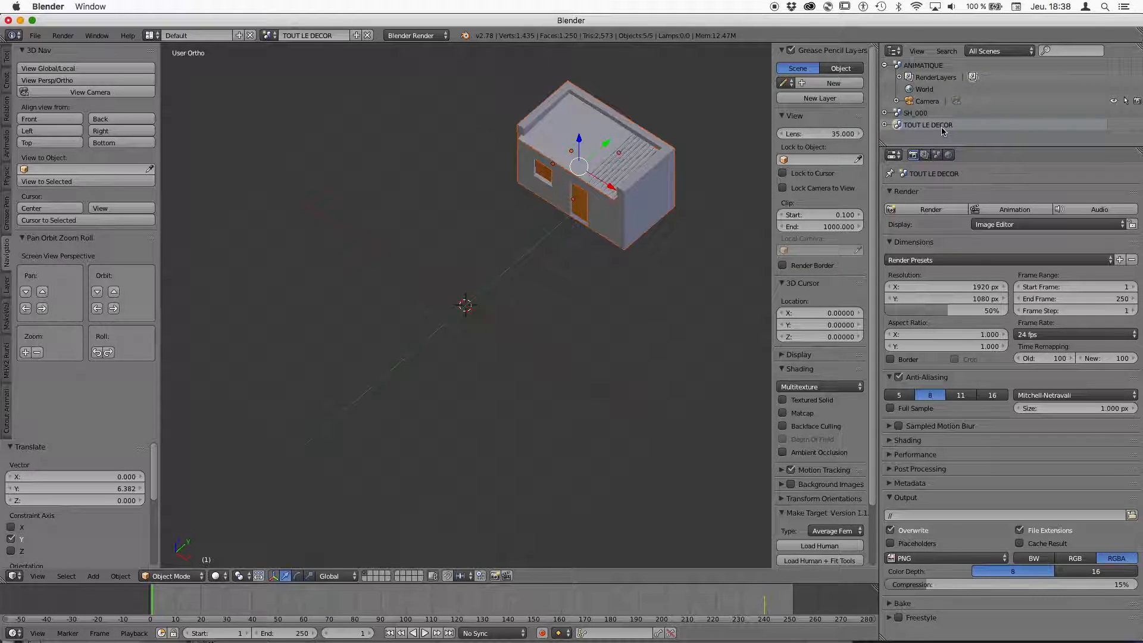
Step: Expand the TOUT LE DECOR scene in the outliner and enlarge the outliner area to show all its objects
left_click(886, 125)
scroll(945, 138, "down", 2)
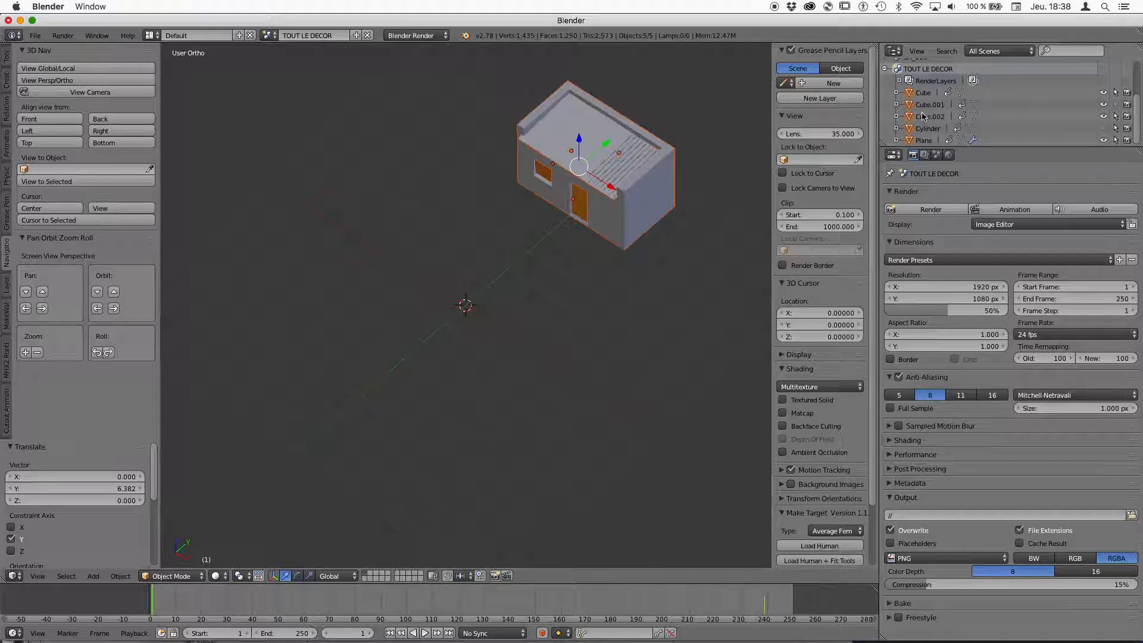
left_click(974, 116)
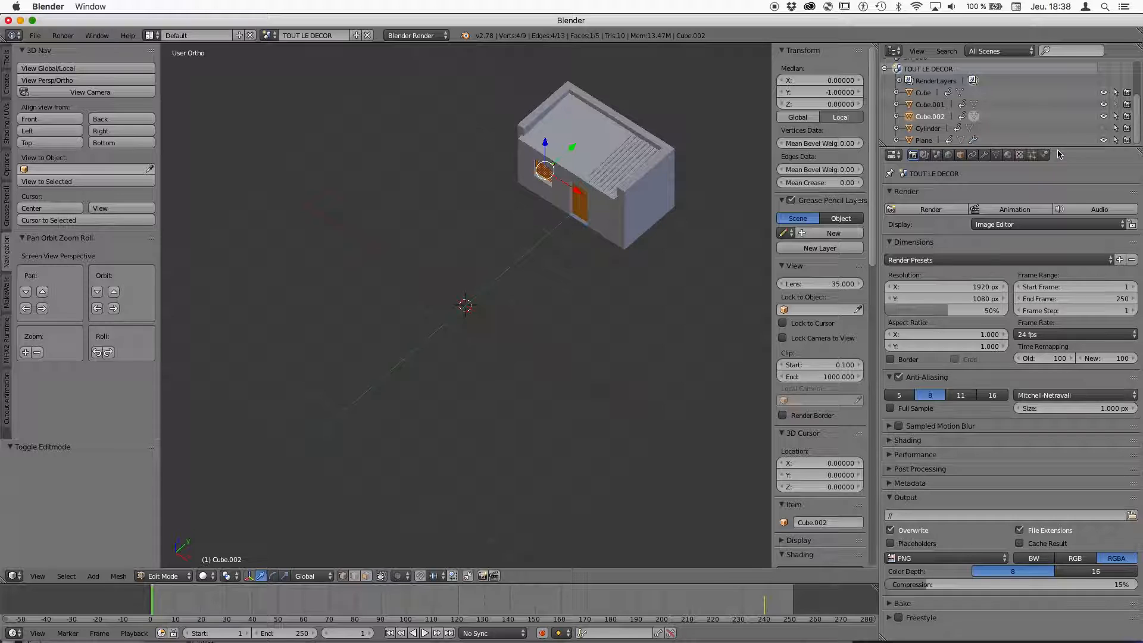
left_click_drag(1059, 148, 1051, 303)
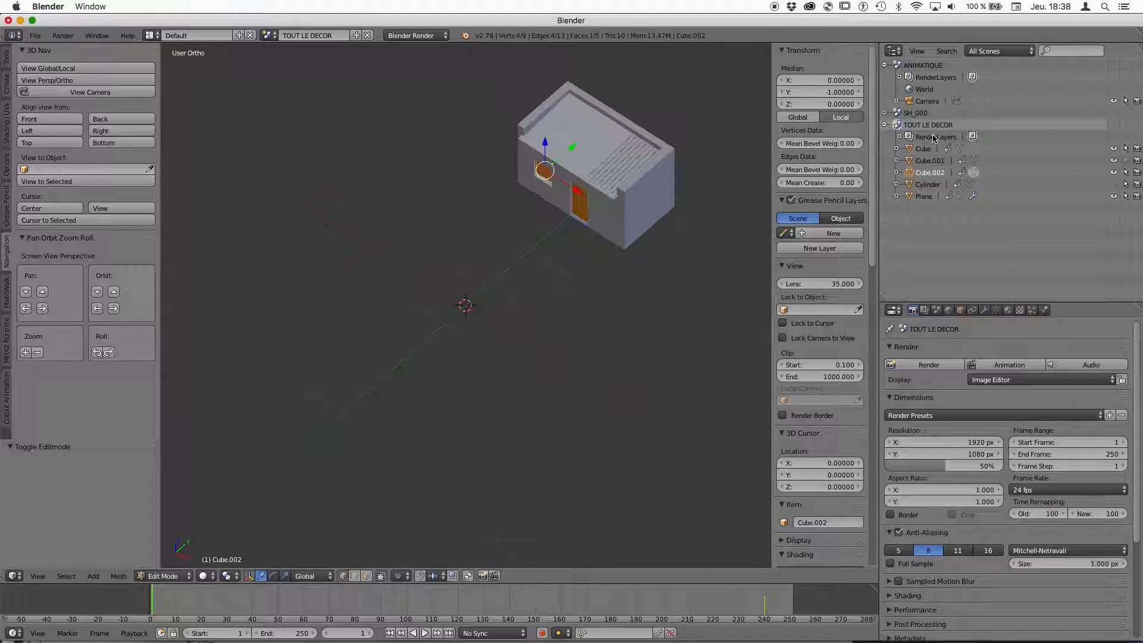
Step: Add a cube-shaped empty in Object Mode and move it about 6.192 along the Y axis to the base of the house
left_click(923, 149)
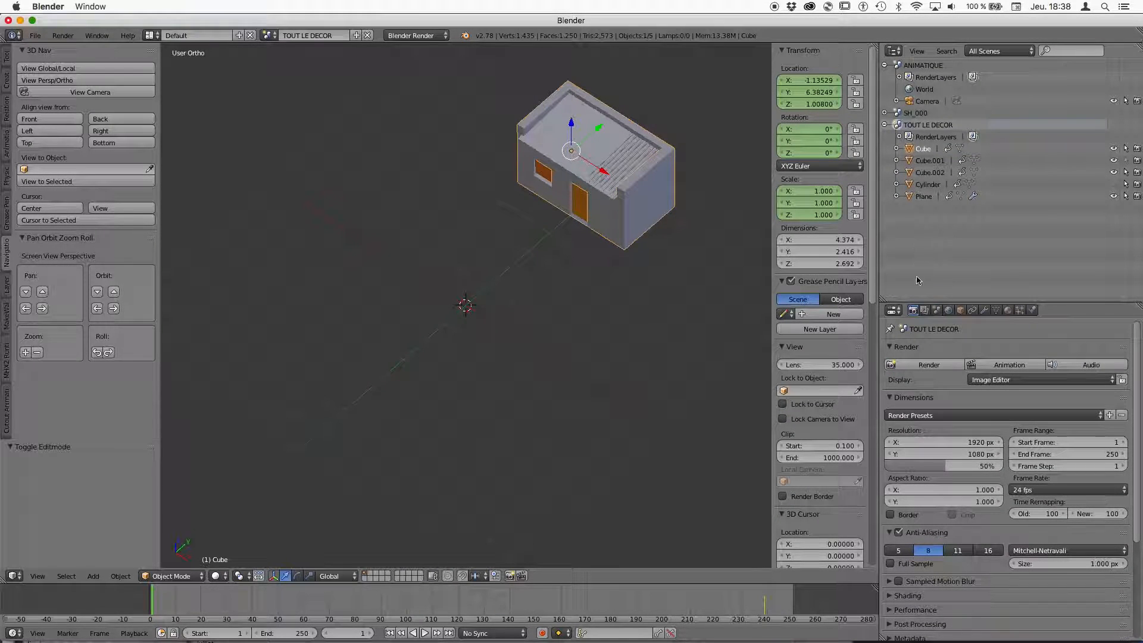
left_click(943, 194)
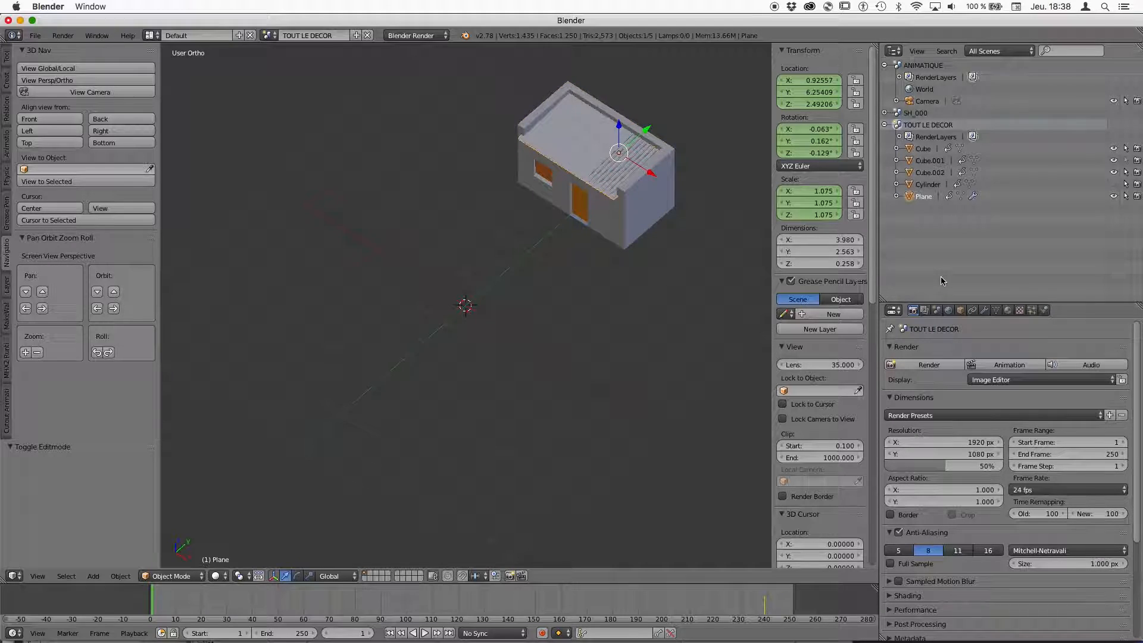
left_click(121, 577)
left_click(93, 577)
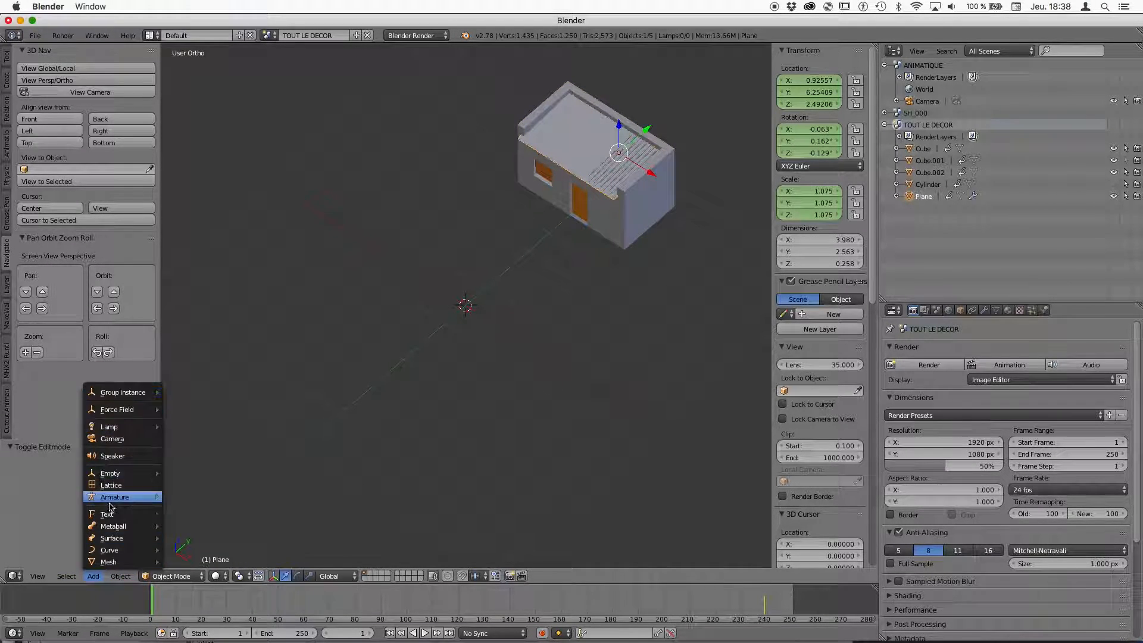
mouse_move(99, 476)
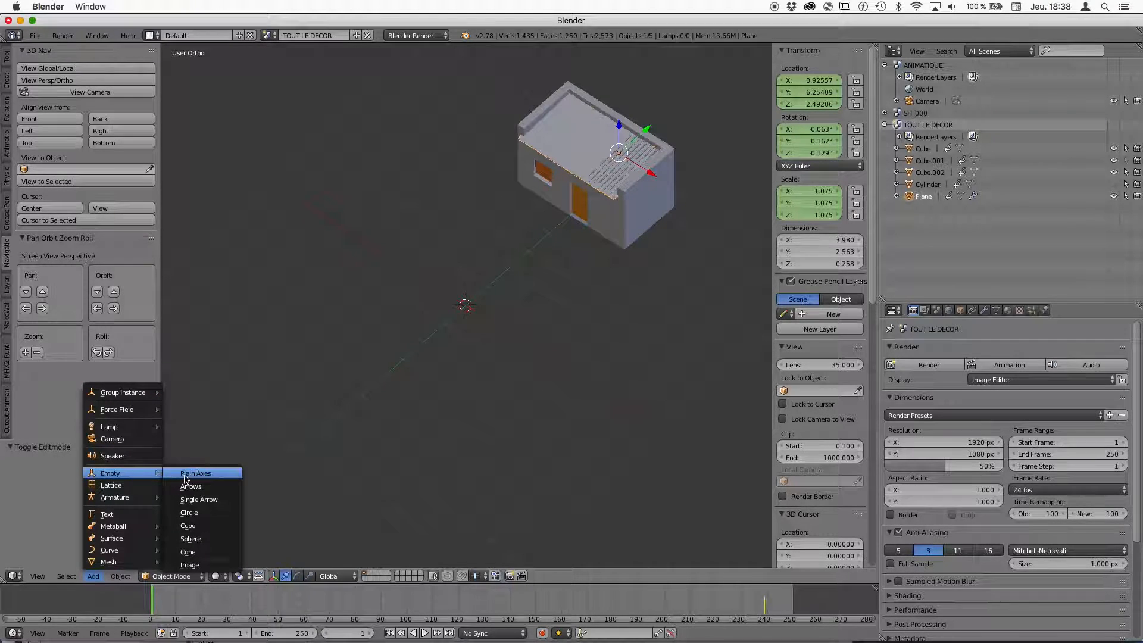
left_click(203, 529)
left_click_drag(489, 281, 603, 166)
middle_click_drag(604, 167, 581, 241)
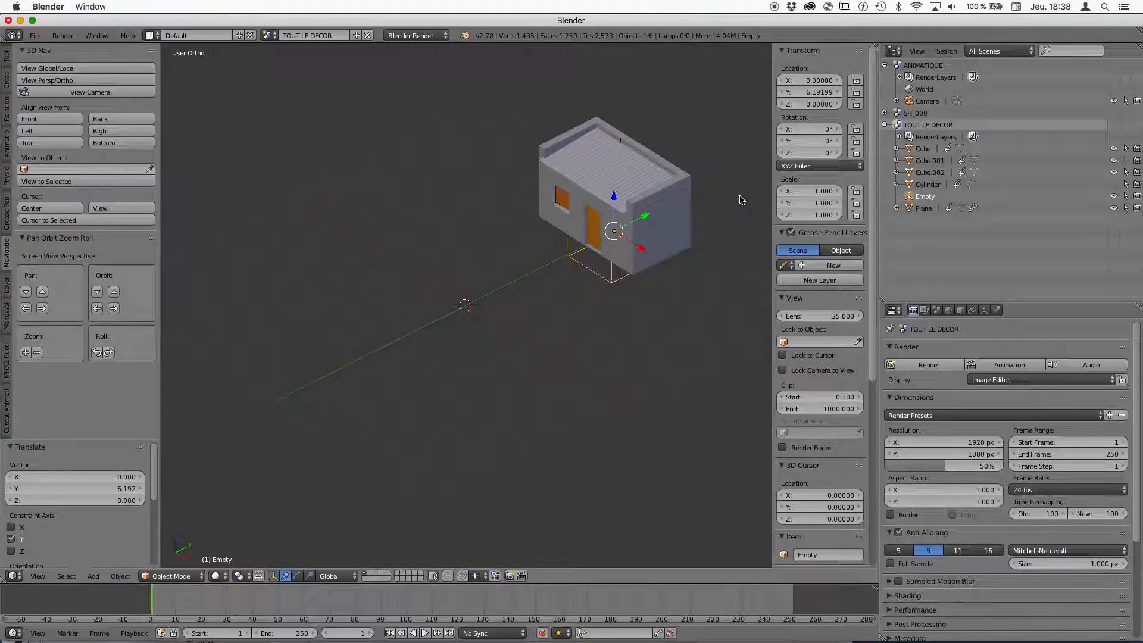
Step: Rename the empty MAISON 1 and parent the house's Cube, Cube.001, Cube.002, Cylinder and Plane objects to it
double_click(925, 196)
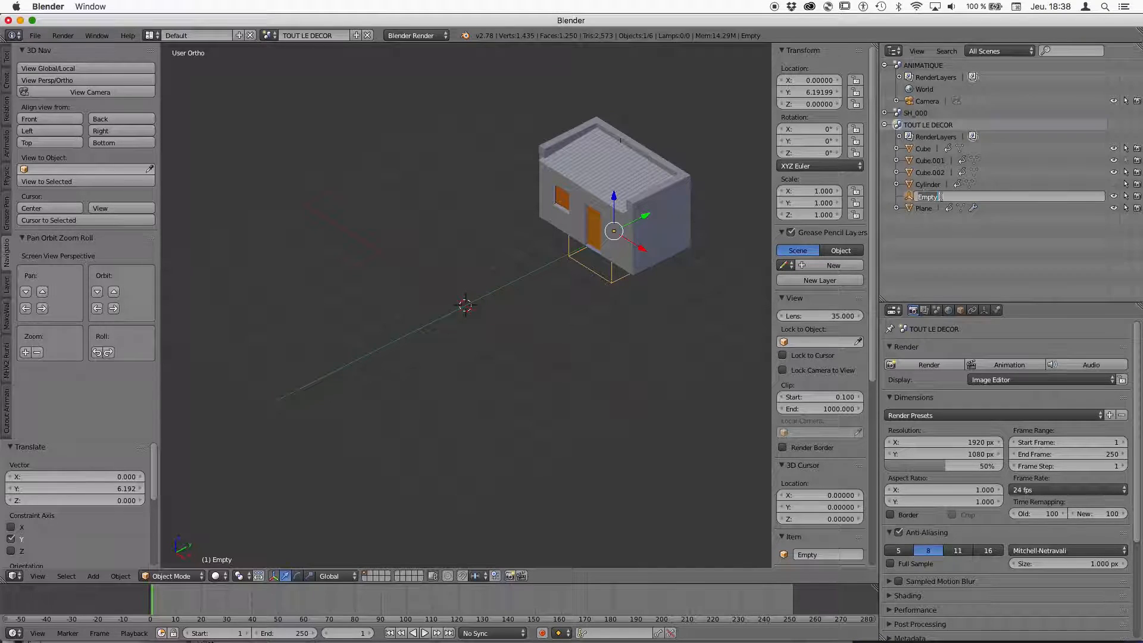
type("MAISON 1")
key("Return")
left_click_drag(924, 208, 902, 158)
left_click(897, 149)
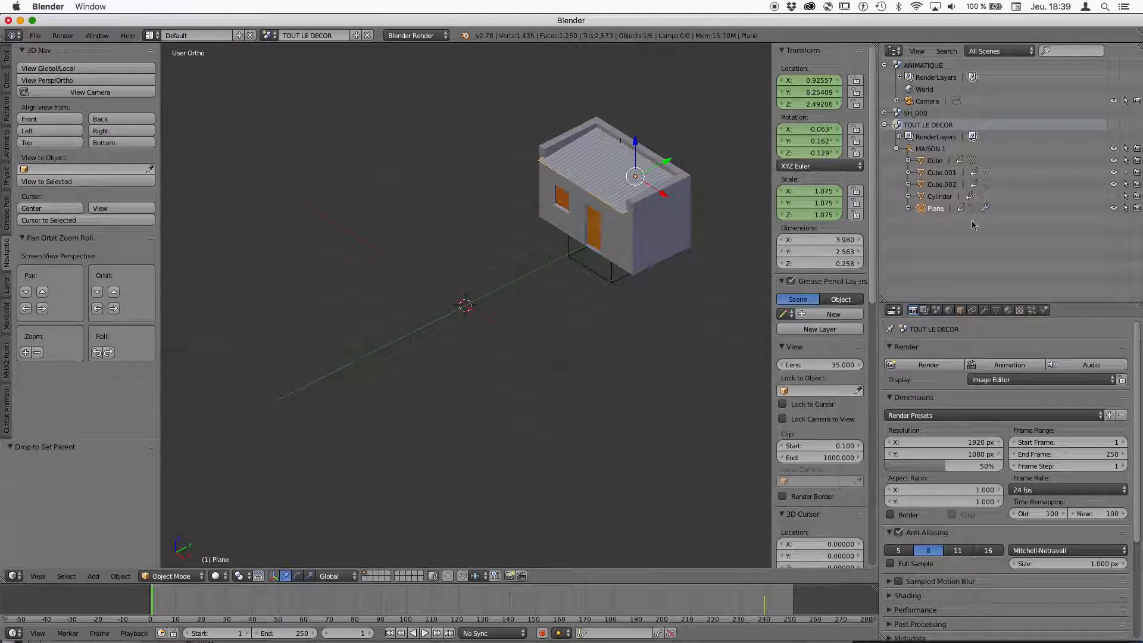
Step: Clear the animation data from the Cube and Cube.001 objects under MAISON 1
left_click(958, 161)
left_click(909, 161)
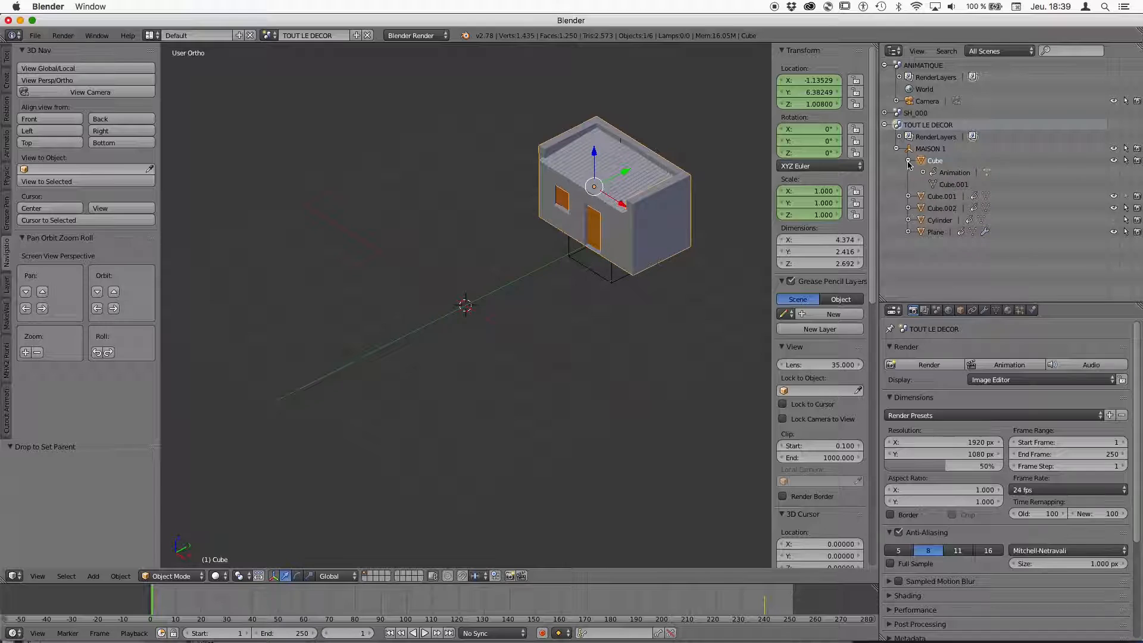
right_click(964, 174)
left_click(955, 175)
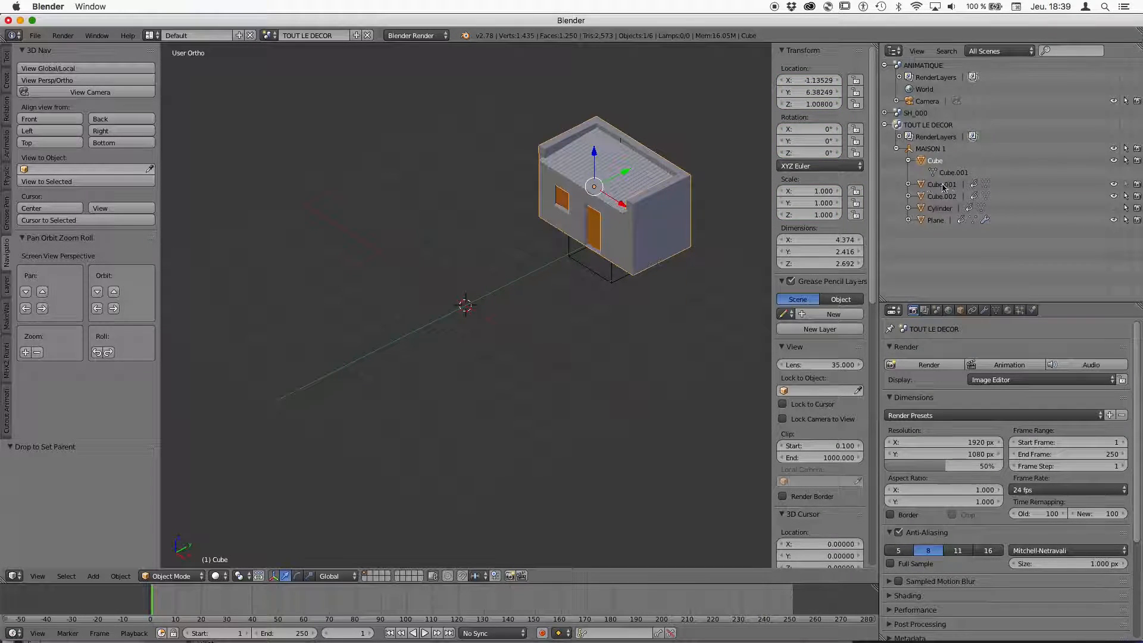
left_click(909, 185)
right_click(962, 199)
left_click(961, 200)
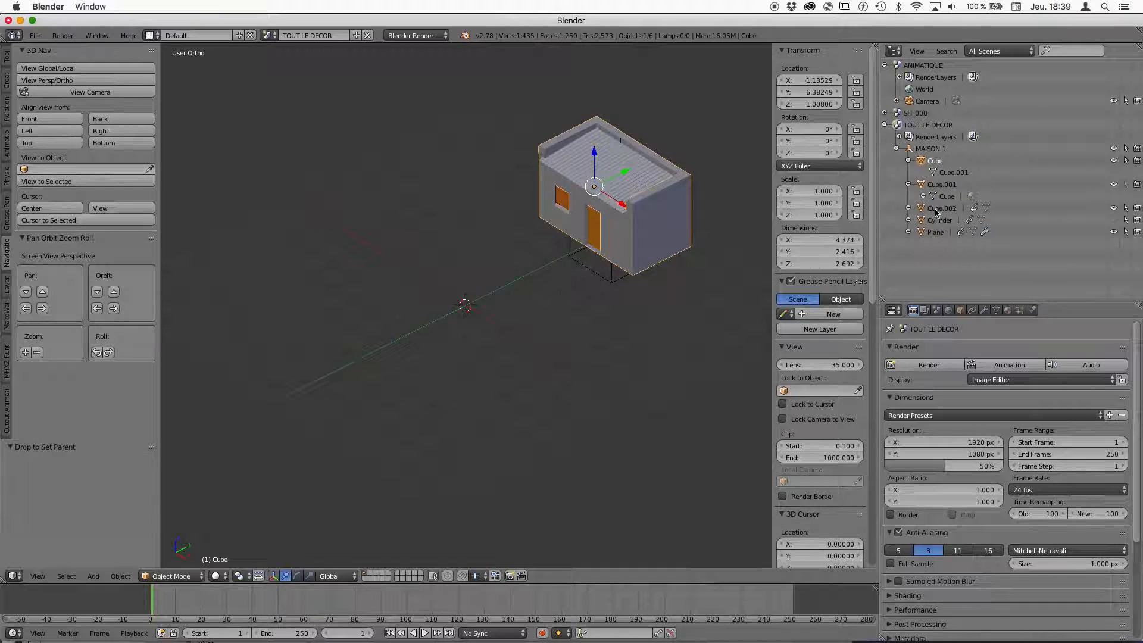
Step: Clear the animation data from the Cube.002, Cylinder and Plane objects under MAISON 1
left_click(909, 209)
right_click(946, 221)
left_click(946, 222)
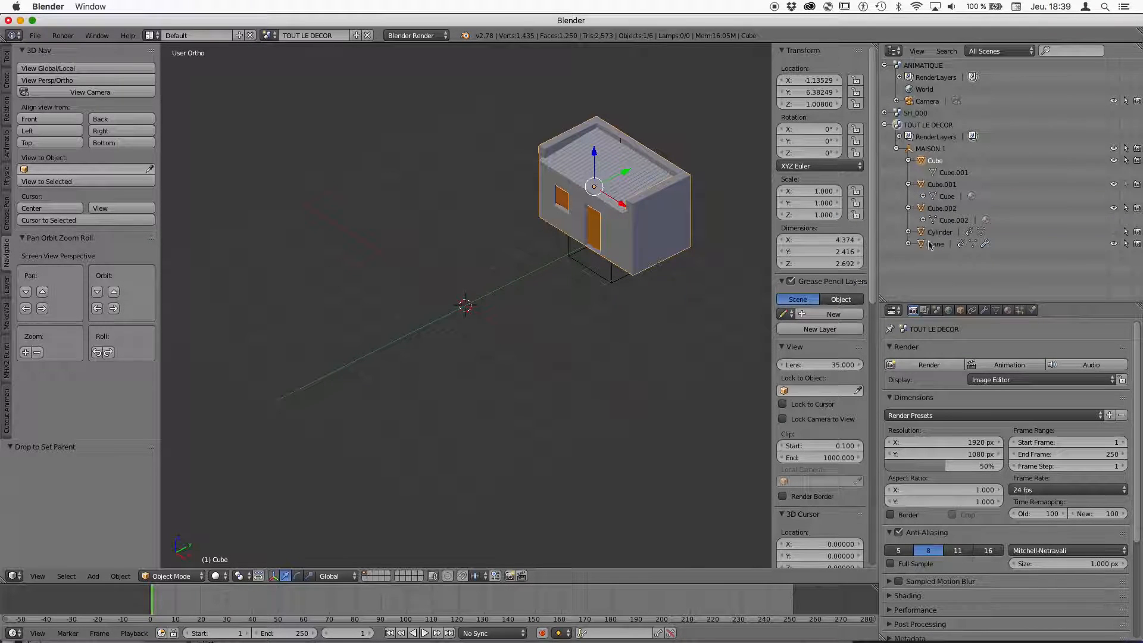
left_click(909, 233)
right_click(938, 245)
left_click(933, 244)
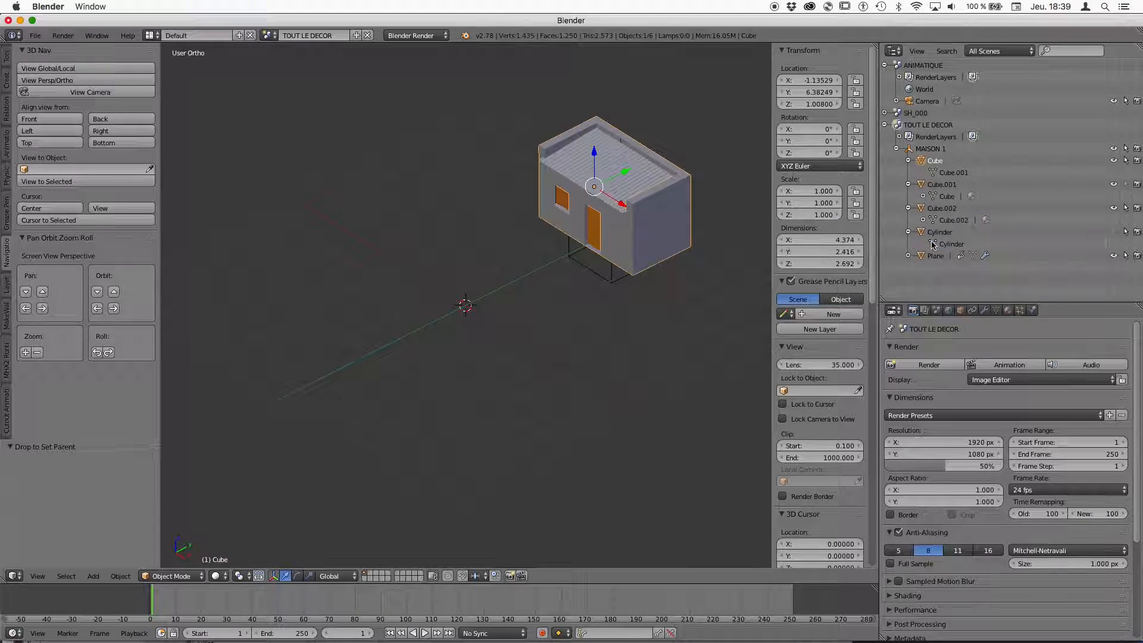
left_click(908, 256)
right_click(946, 268)
left_click(944, 270)
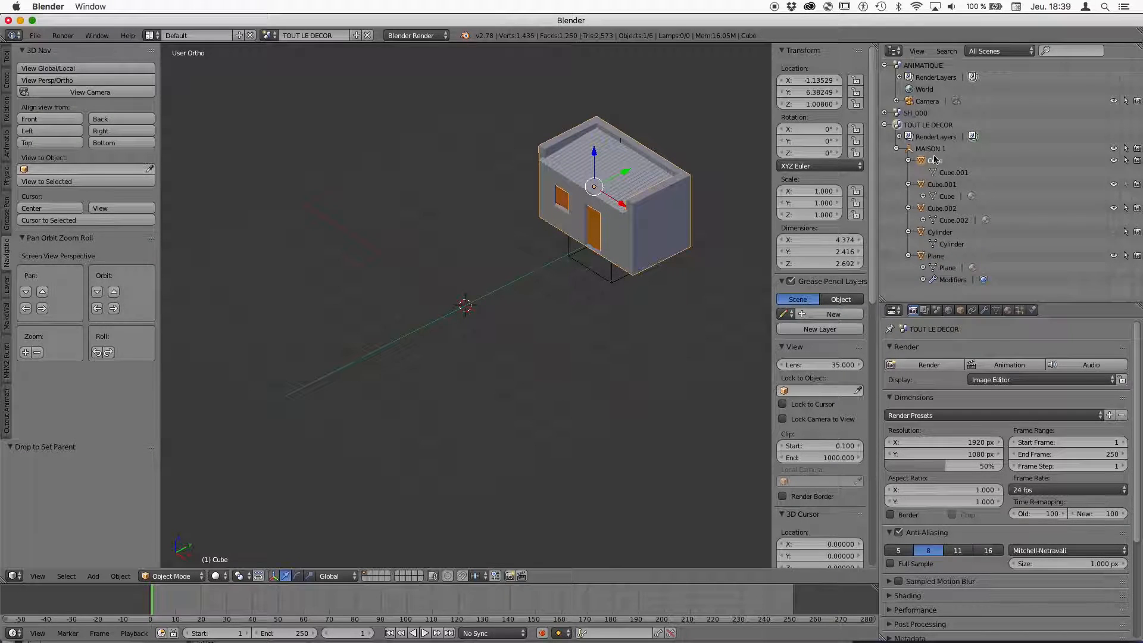
Step: Collapse the MAISON 1 hierarchy in the outliner and move the MAISON 1 empty with its house about -0.464 along X
left_click(908, 161)
left_click(908, 173)
left_click(908, 184)
left_click(909, 197)
left_click(897, 149)
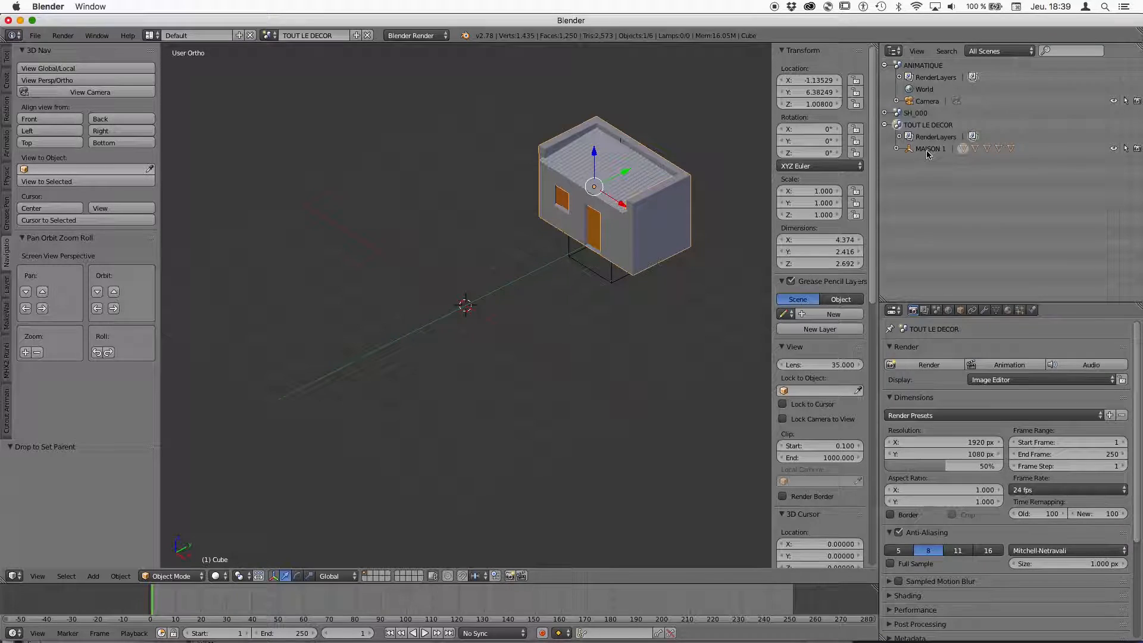
left_click(930, 149)
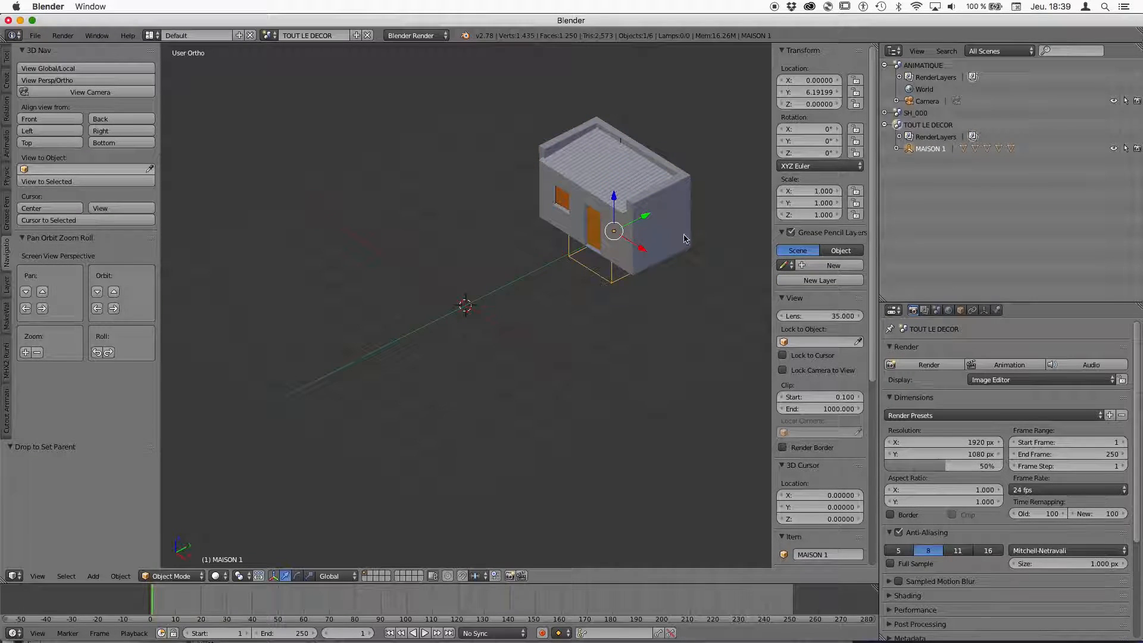
left_click_drag(631, 249, 559, 338)
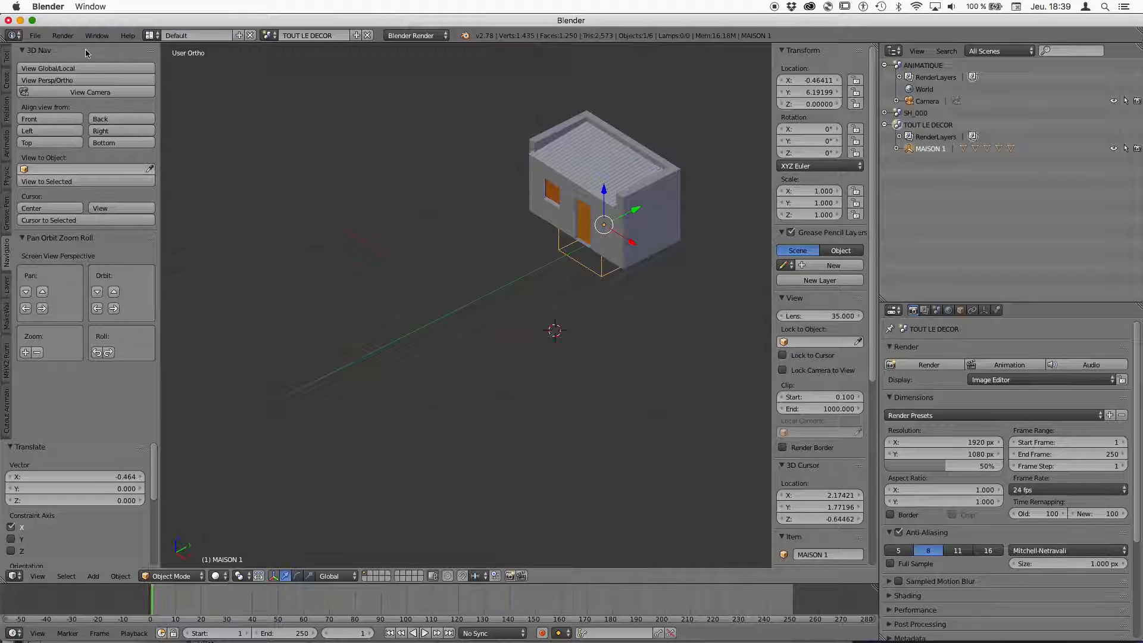
Step: Try to append the meshes Cube.001, Cube.002, Cube.003 and Cube from maison21 correction.blend into the scene
left_click(35, 35)
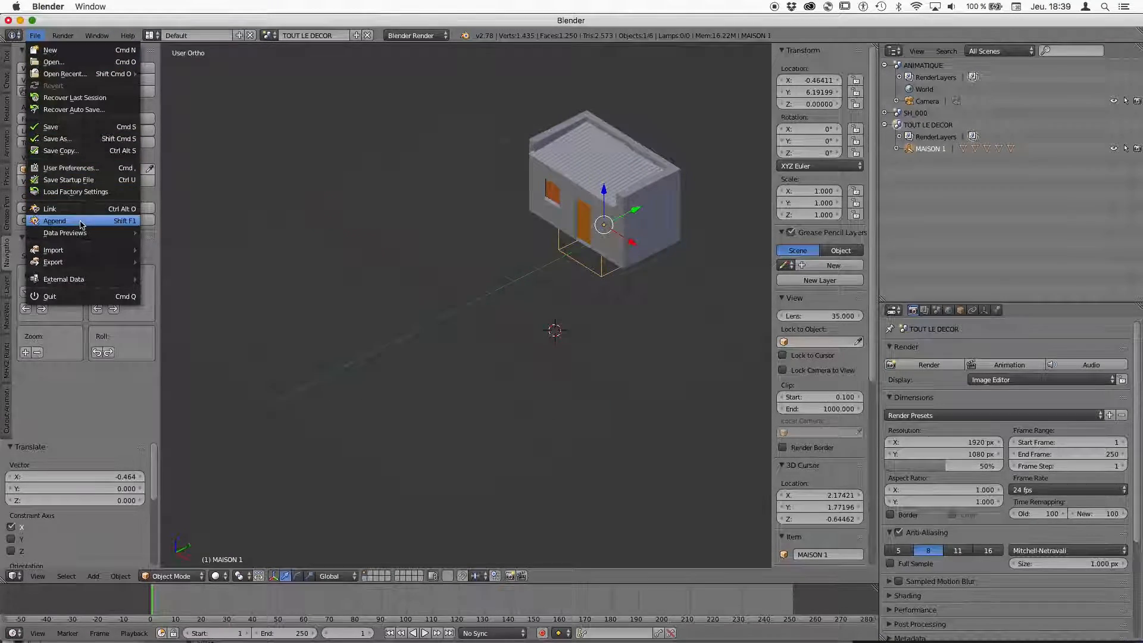
left_click(84, 221)
left_click(157, 96)
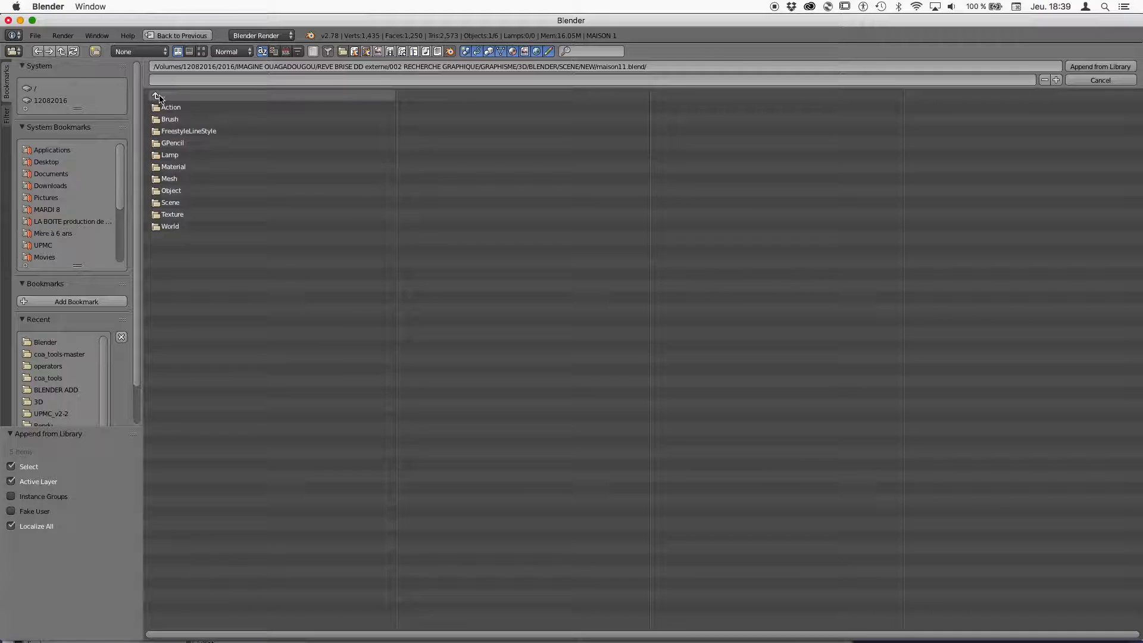
left_click(159, 97)
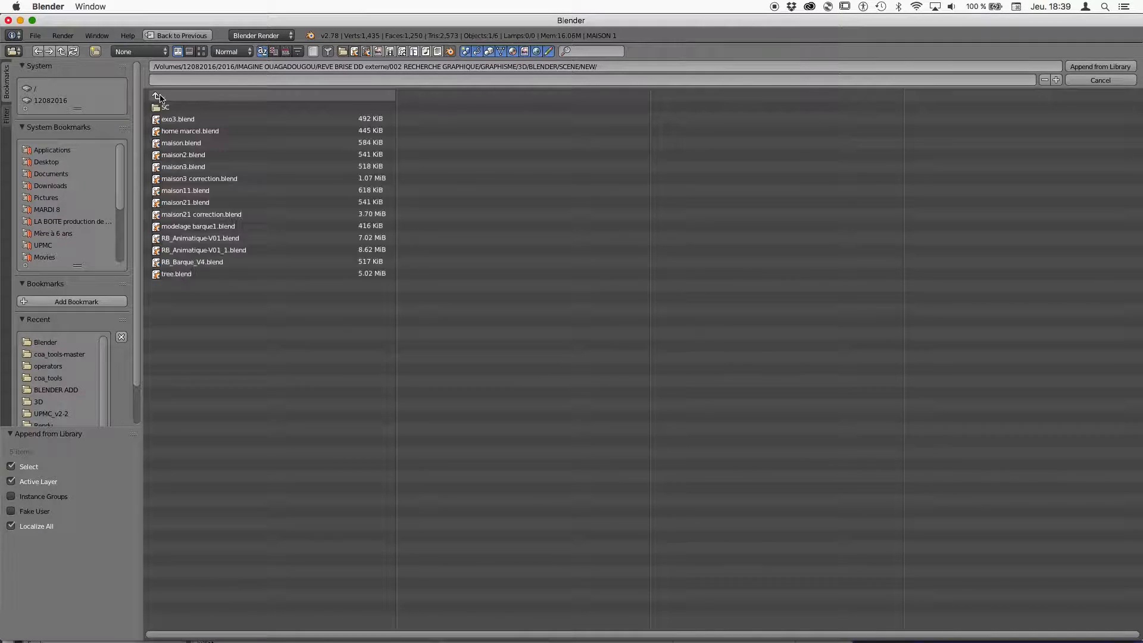
left_click(192, 215)
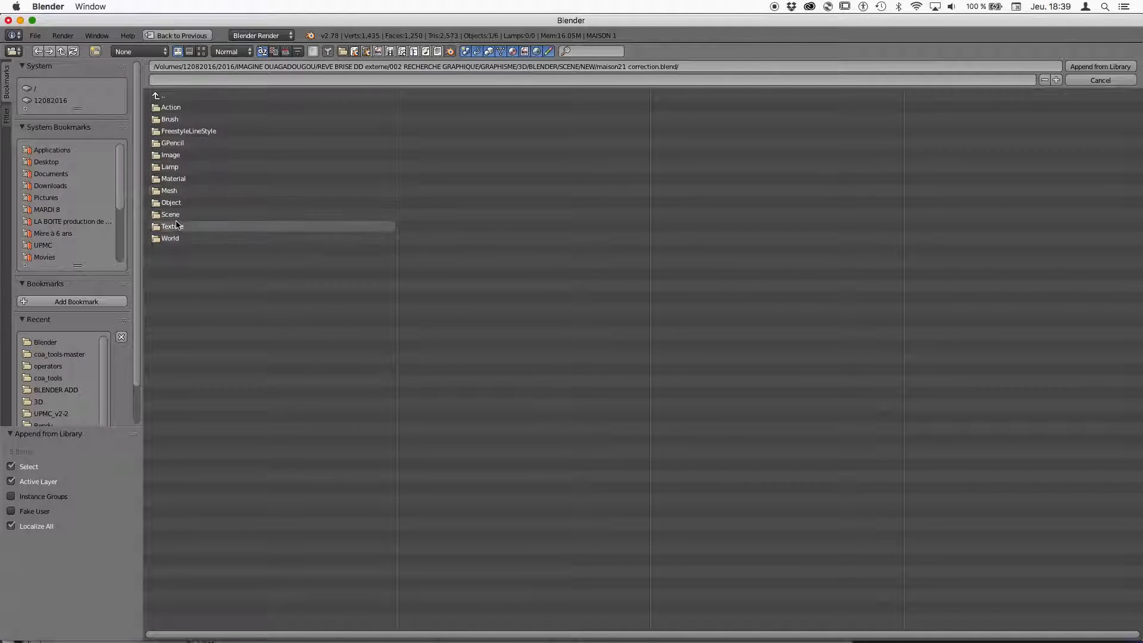
left_click(171, 195)
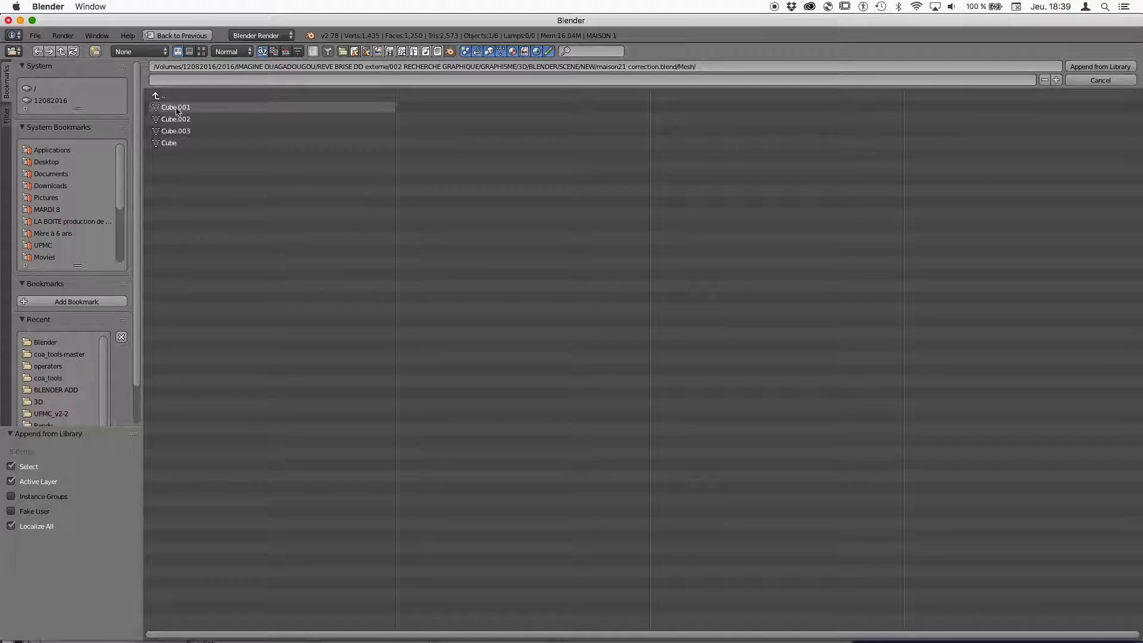
left_click(177, 109)
left_click(177, 121, "shift")
left_click(176, 131, "shift")
left_click(173, 143, "shift")
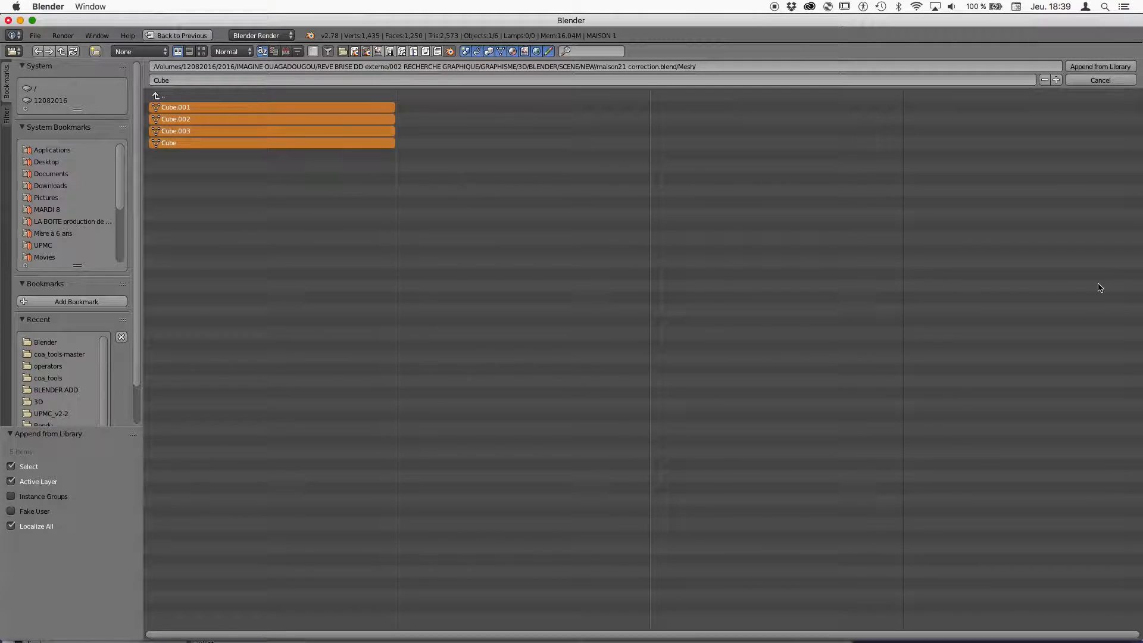
left_click(1102, 66)
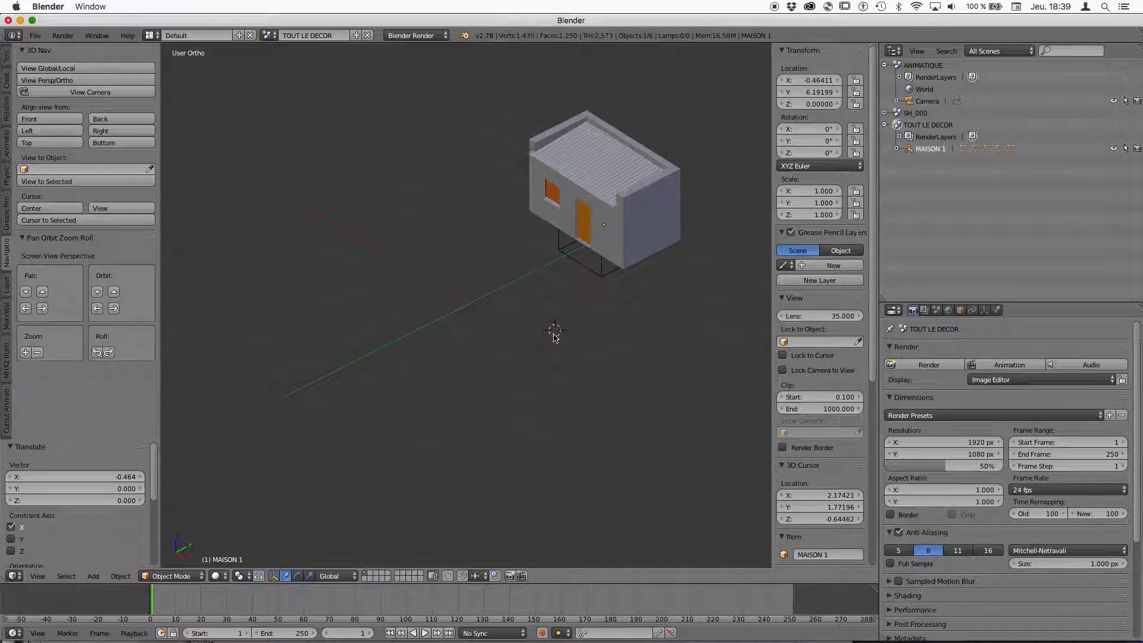
Step: Check the children of MAISON 1 in the outliner, then move the MAISON 1 empty about -0.467 along Y
left_click(896, 149)
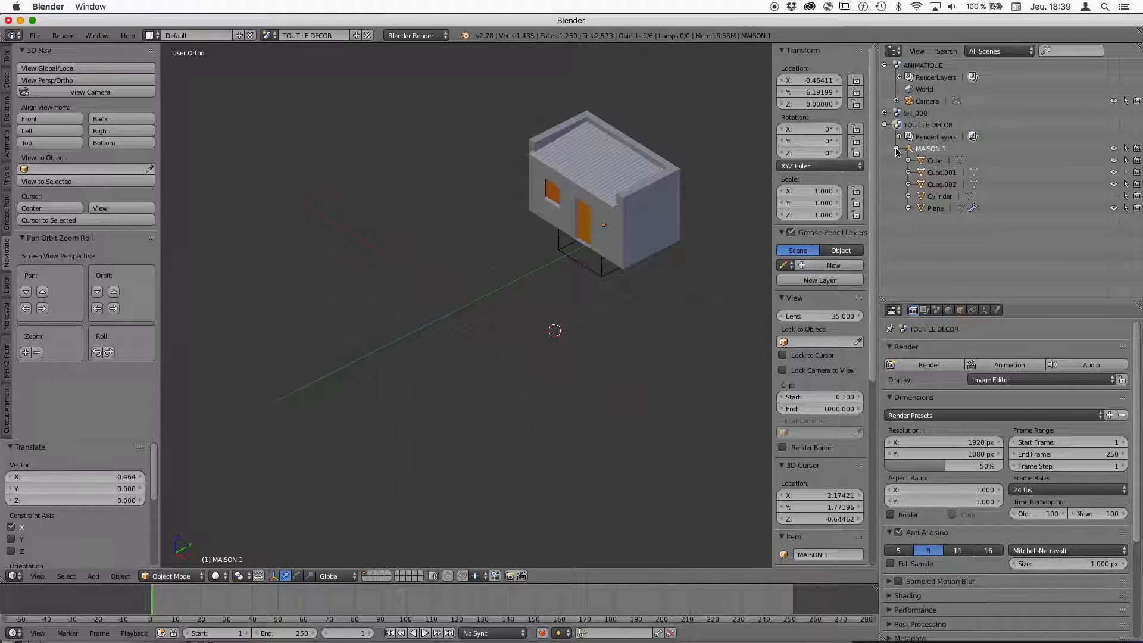
left_click(897, 149)
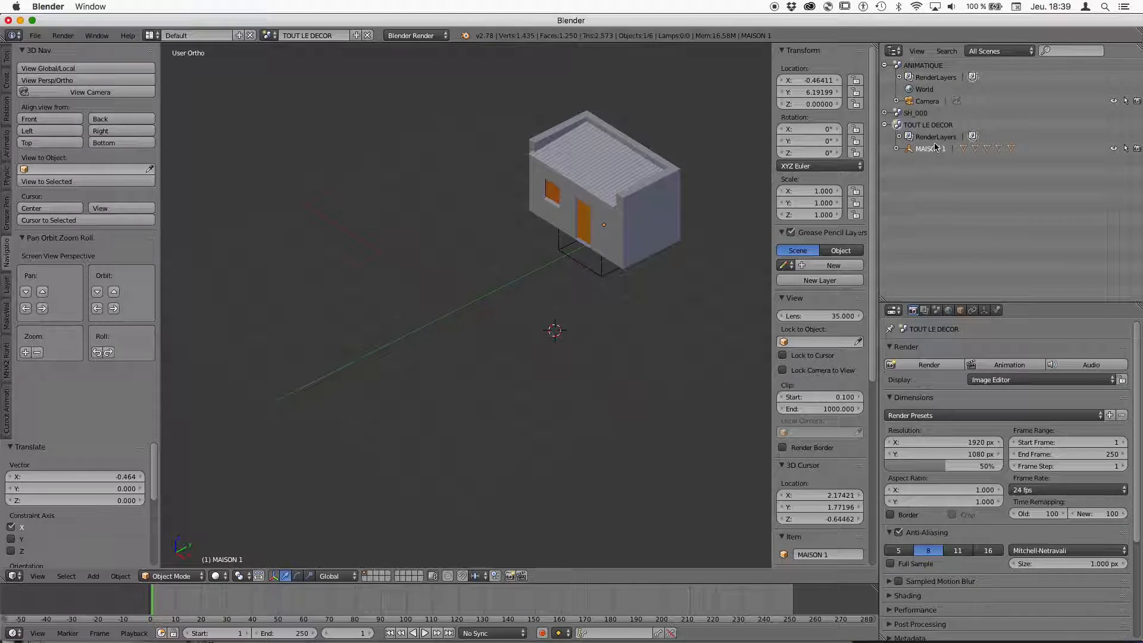
left_click(911, 150)
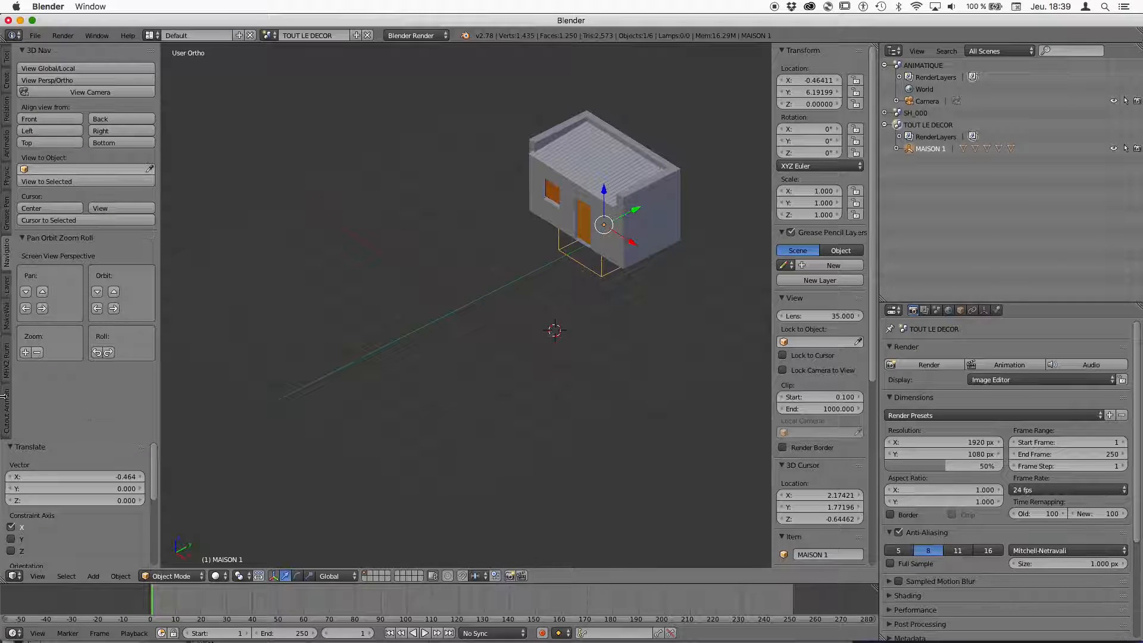
left_click(6, 60)
left_click_drag(619, 217, 608, 223)
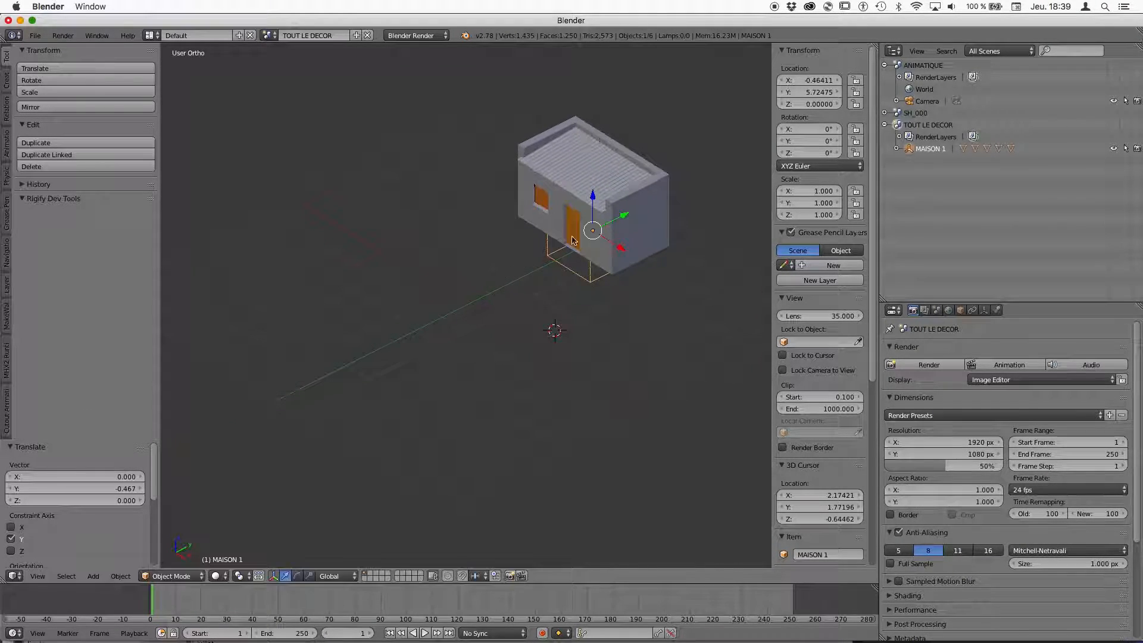
Step: Try again to append all four Cube meshes from the Mesh folder of maison21 correction.blend
left_click(34, 36)
left_click(79, 221)
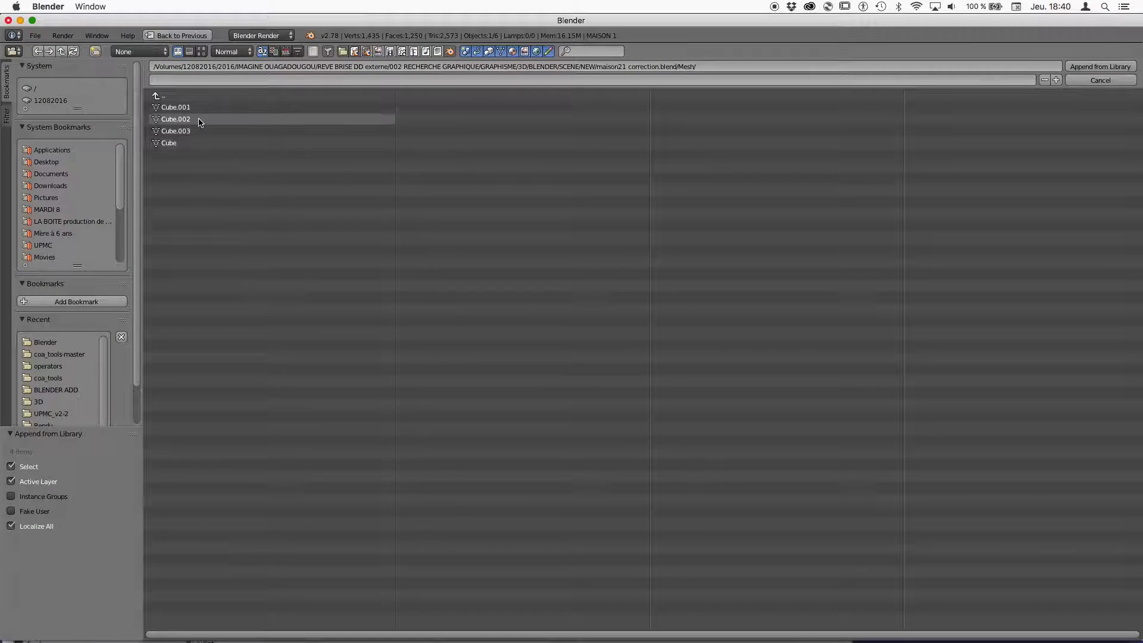
left_click(159, 108)
left_click(158, 120, "shift")
left_click(158, 131, "shift")
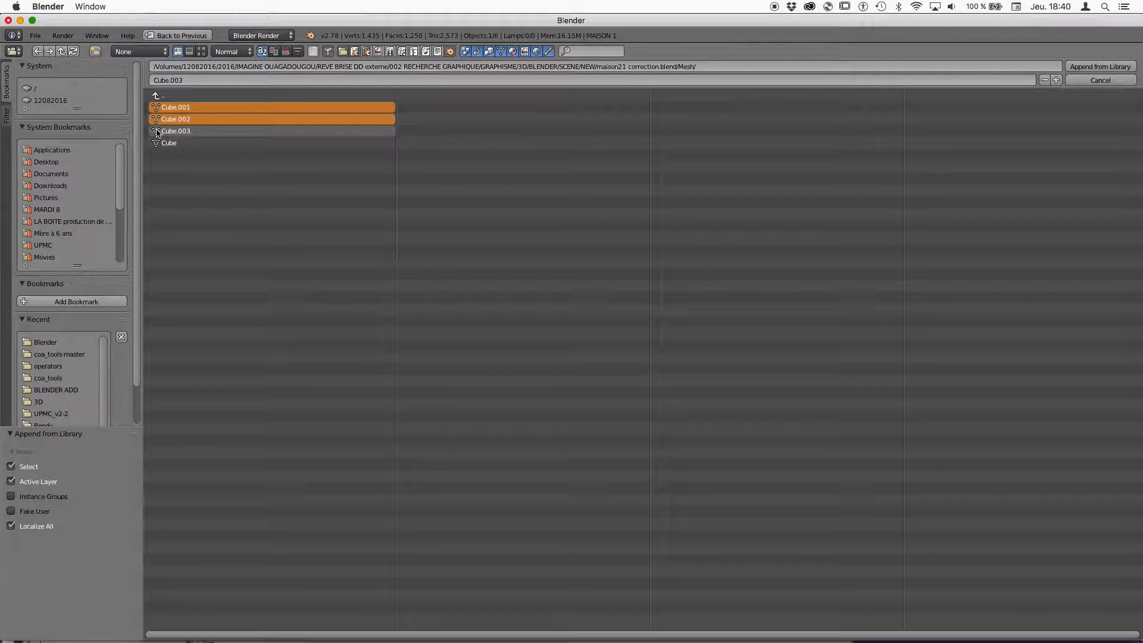
left_click(157, 144, "shift")
left_click(1095, 67)
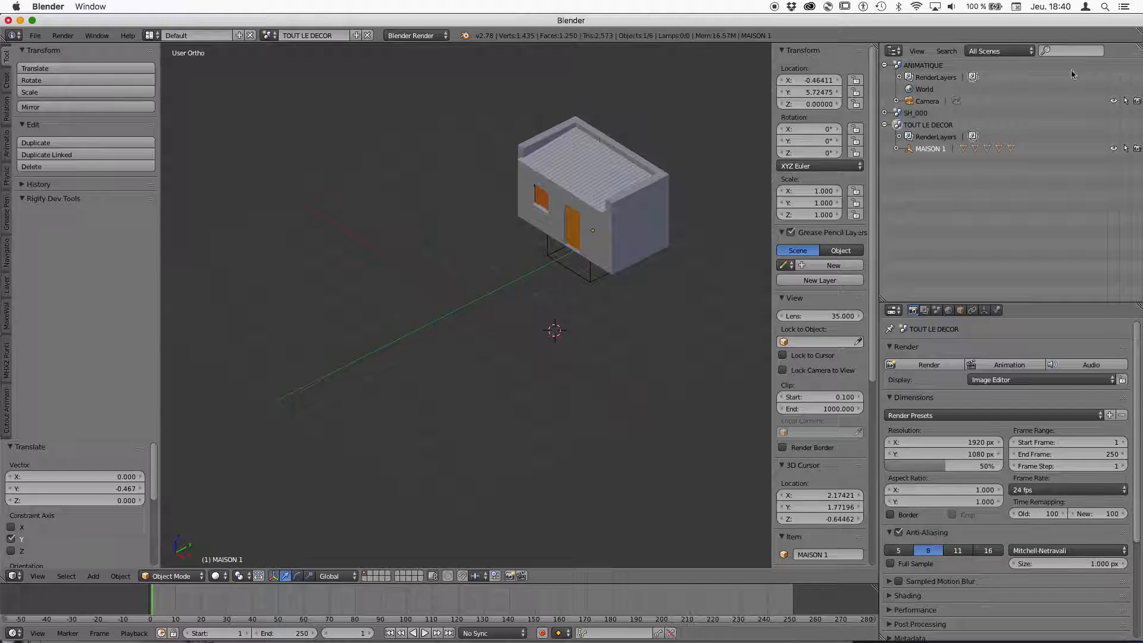
Step: Rename the Cube, Cube.001 and Cube.002 objects under MAISON 1 to A, B and C
left_click(897, 149)
left_click(936, 161)
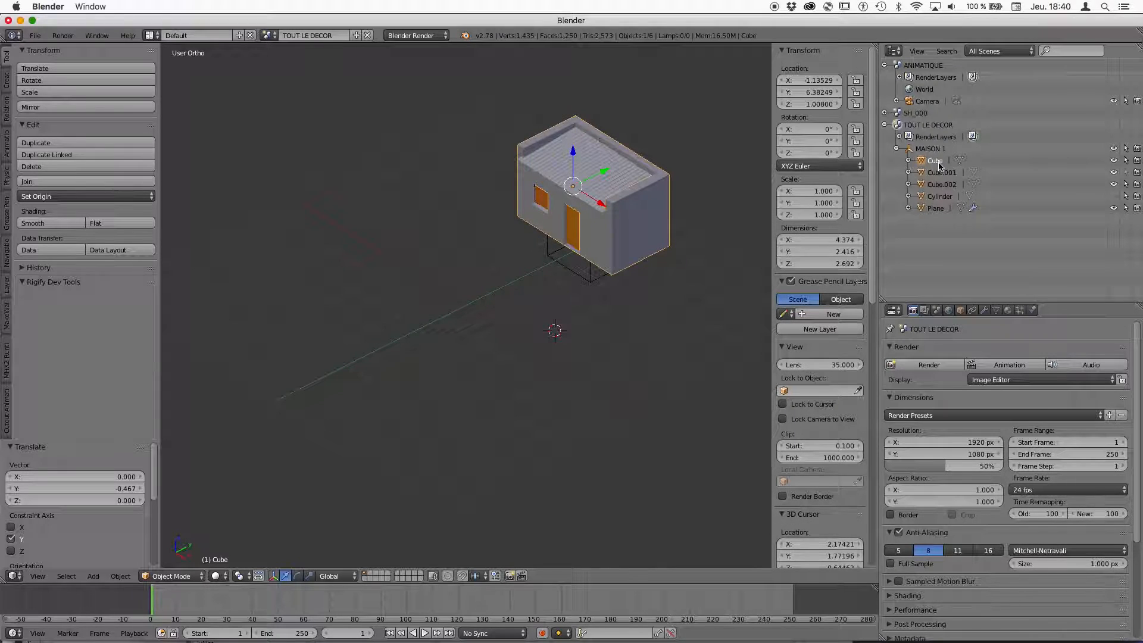
double_click(938, 162)
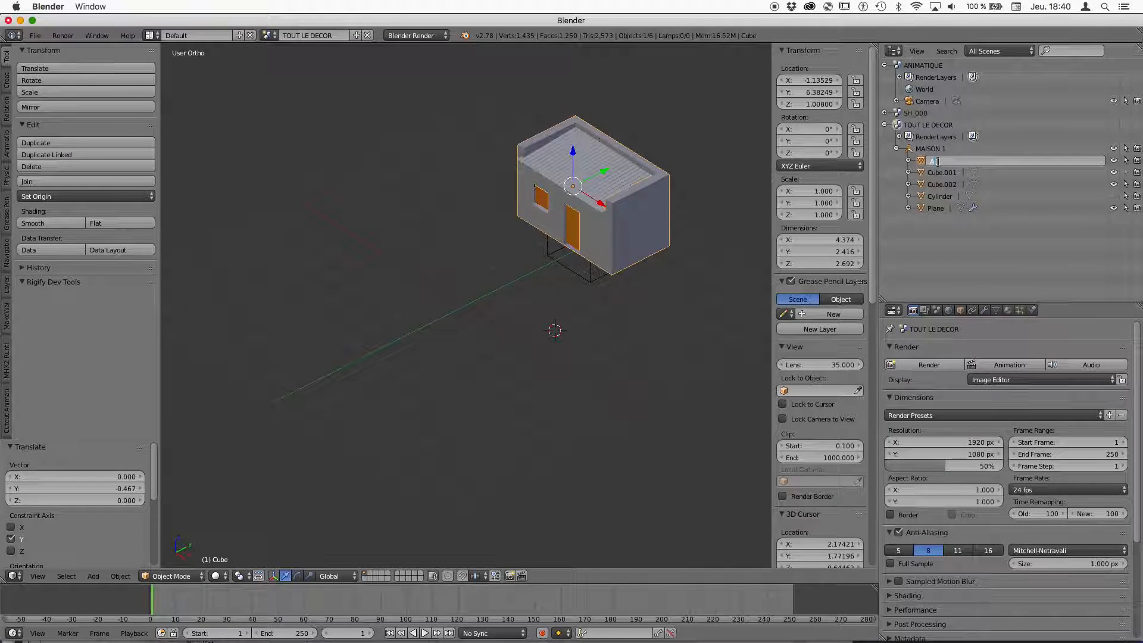
key("Return")
left_click(938, 173)
double_click(938, 173)
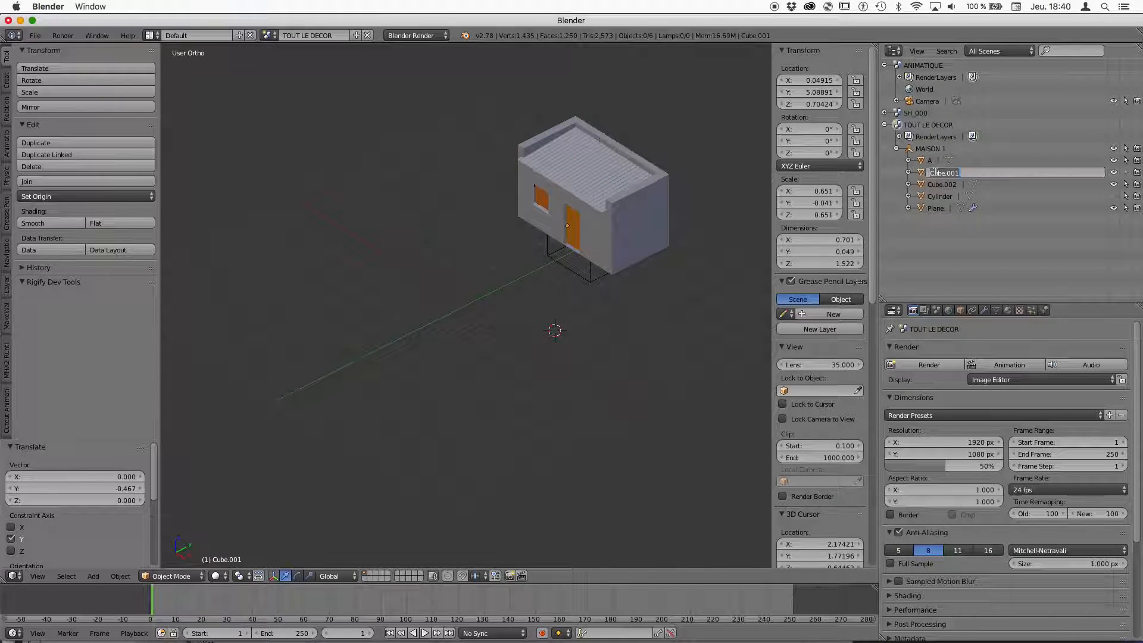
type("B")
key("Return")
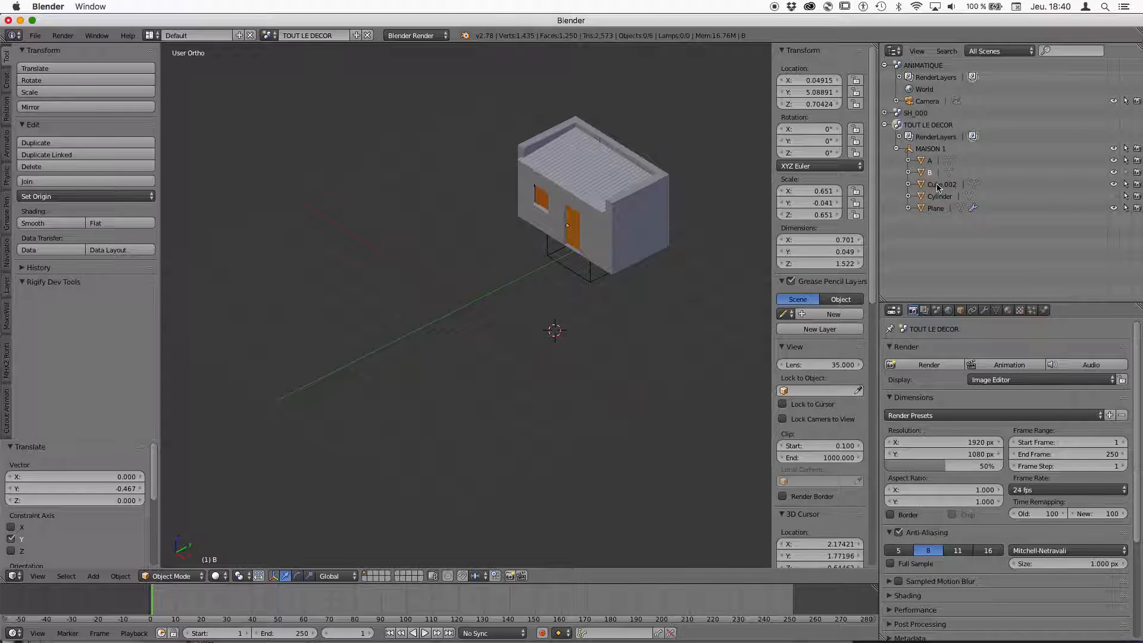
double_click(937, 184)
key("Return")
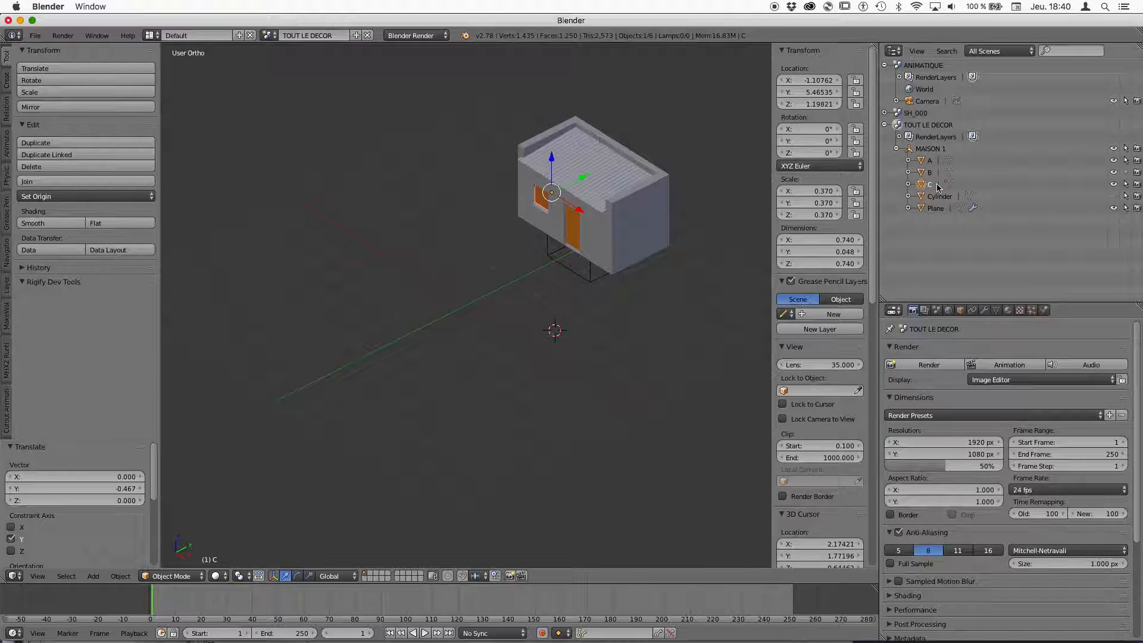
Step: Rename the Cylinder and Plane objects under MAISON 1 to D and SOL 1, then collapse and select the MAISON 1 empty
double_click(939, 197)
type("D")
key("Return")
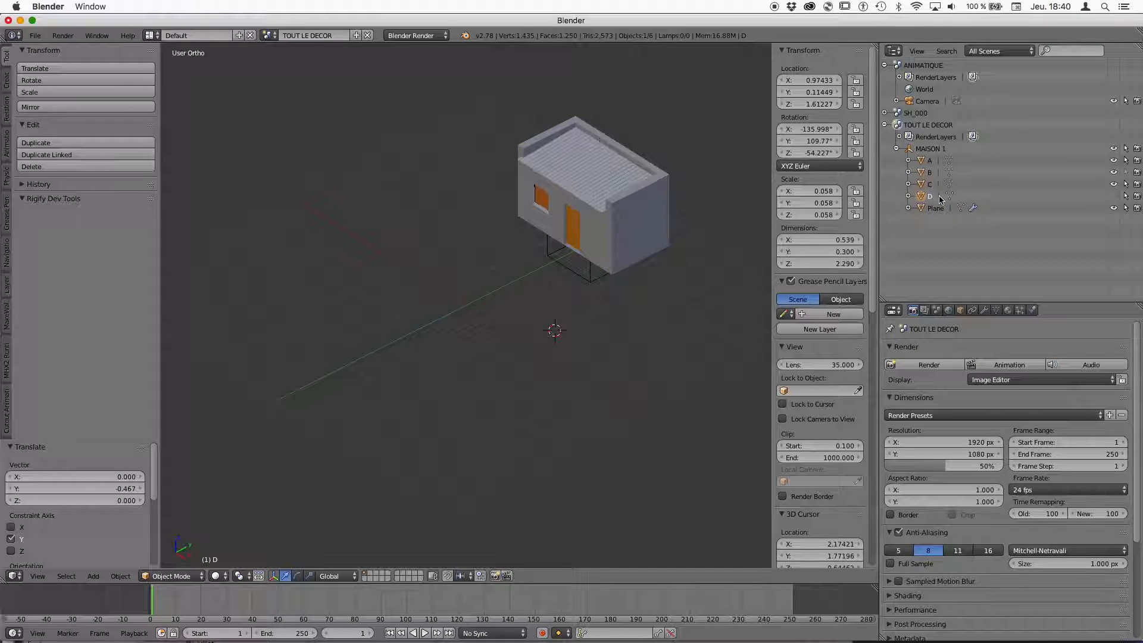
double_click(938, 208)
type("SOL 1")
key("Return")
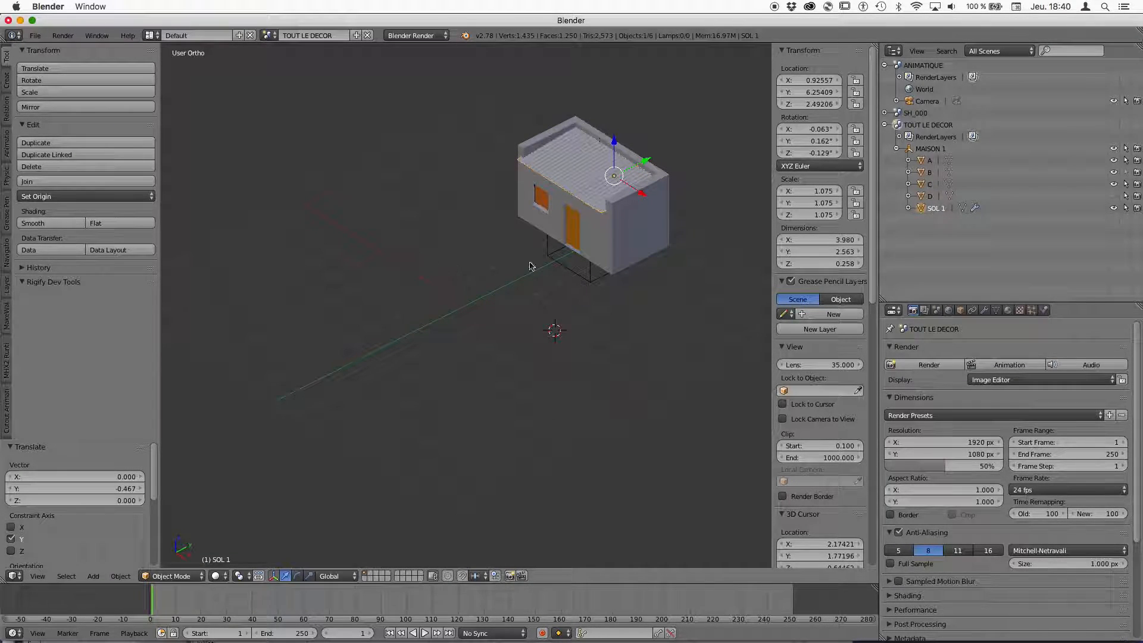
left_click(896, 148)
left_click(923, 149)
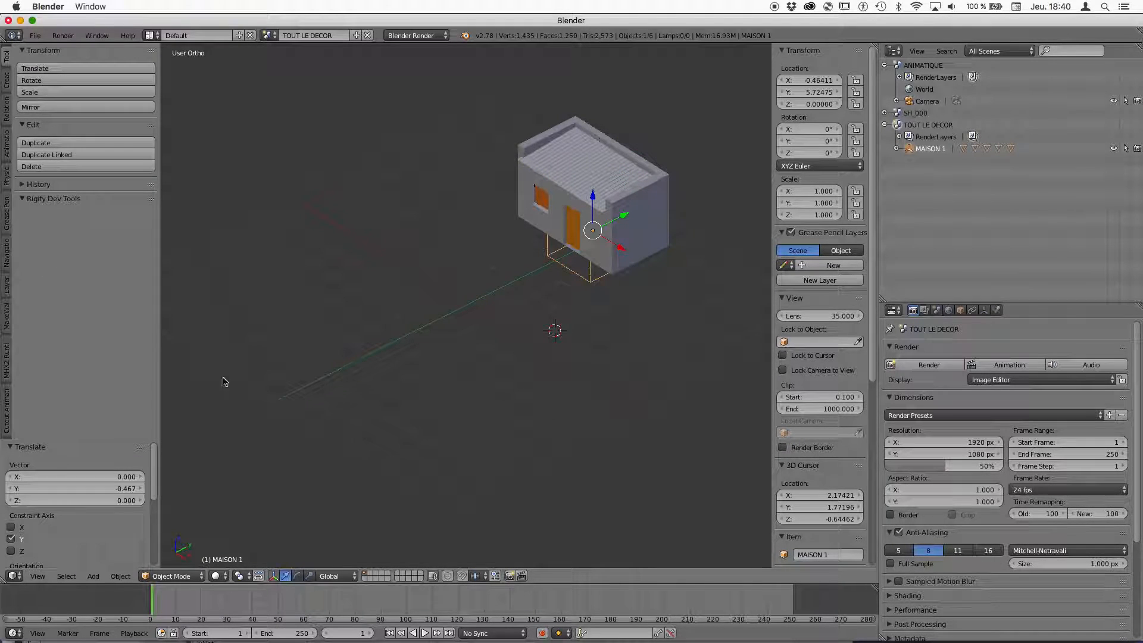
Step: Try once more to append the four Cube meshes from the Mesh folder of maison21 correction.blend
left_click(271, 36)
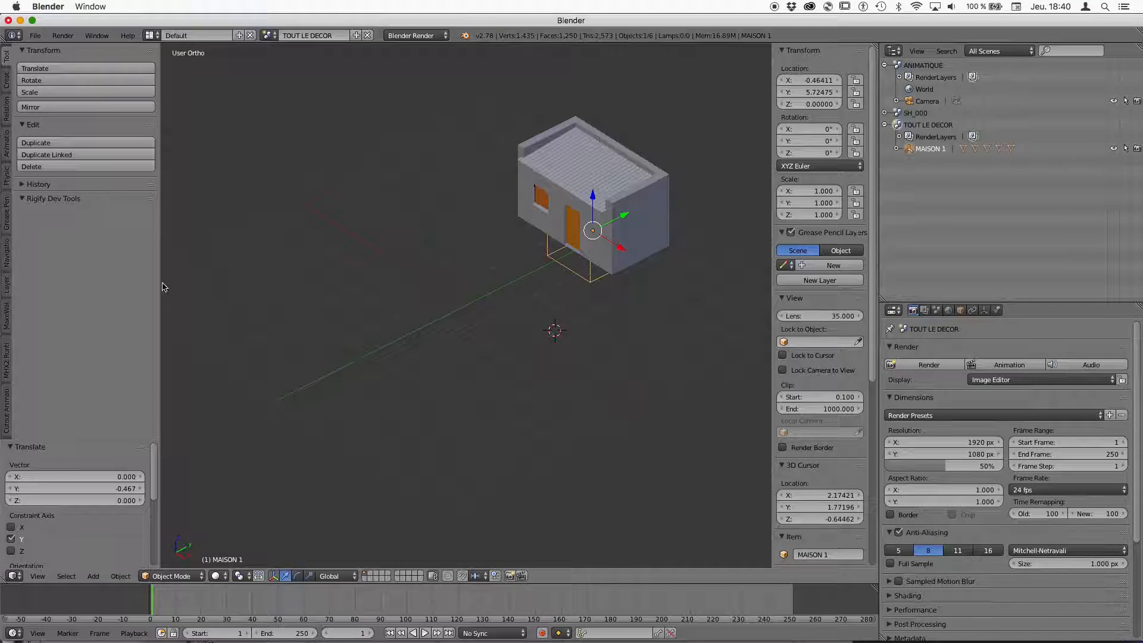
left_click(35, 35)
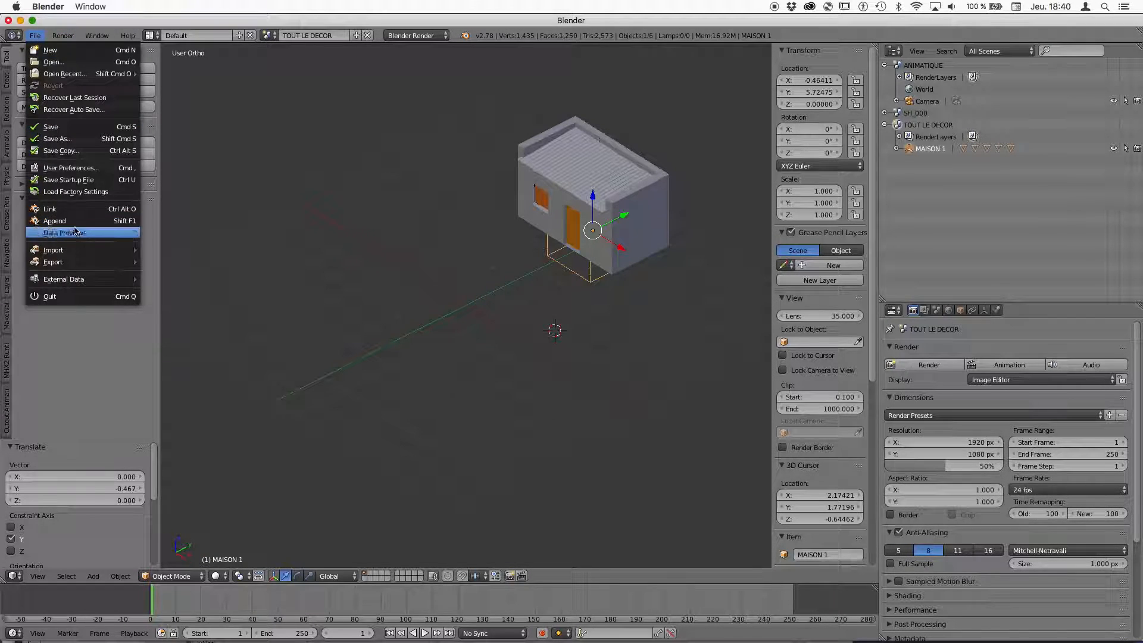
left_click(53, 231)
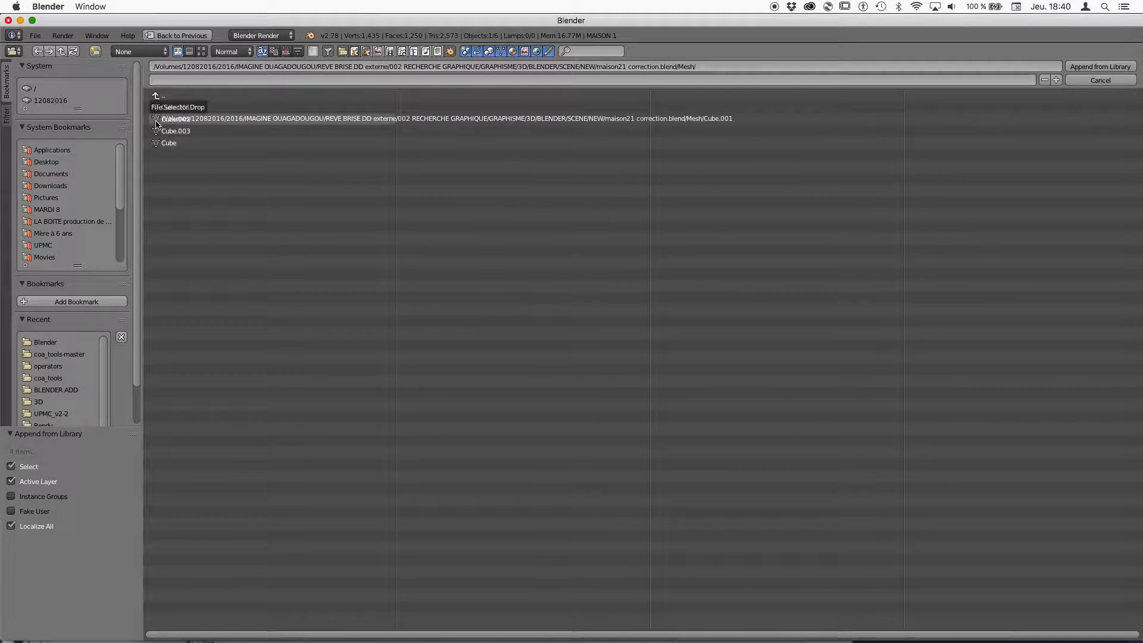
left_click_drag(157, 107, 177, 141)
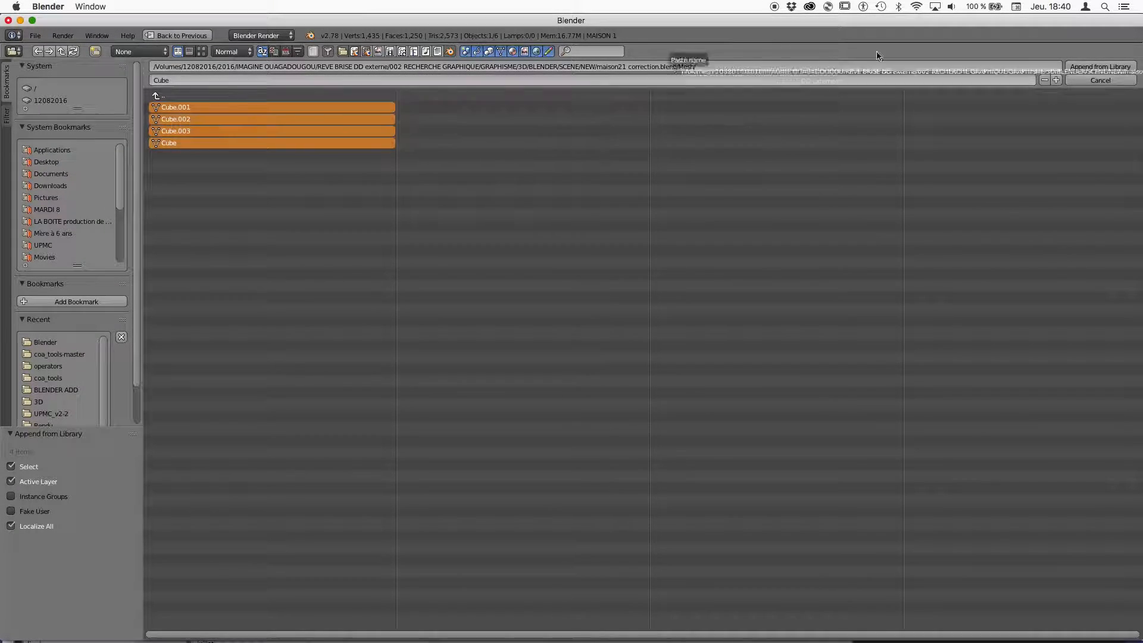
left_click(1099, 68)
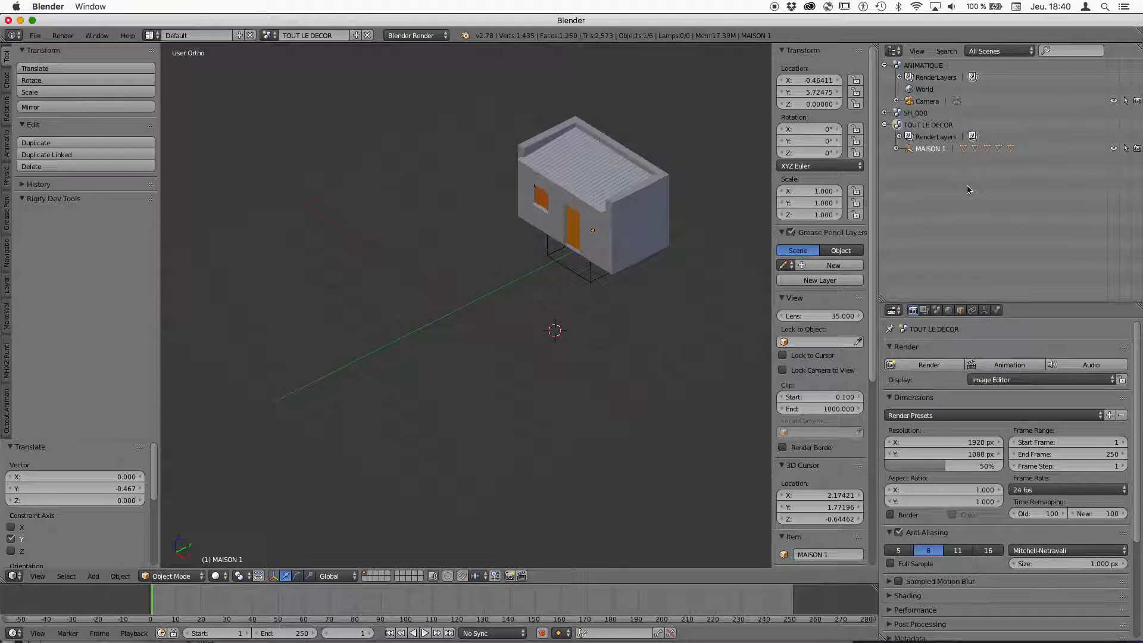
Step: Append the objects Cube.001, Cube.002, Cube.003 and Cube from the Object folder of maison21 correction.blend
left_click(35, 35)
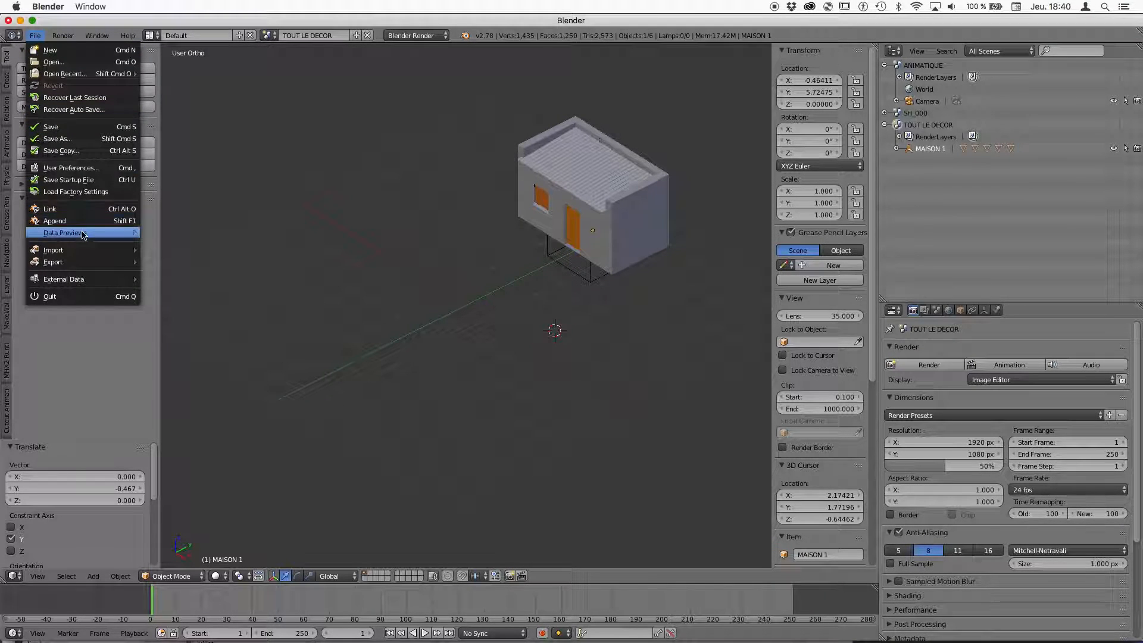
left_click(63, 221)
left_click(162, 98)
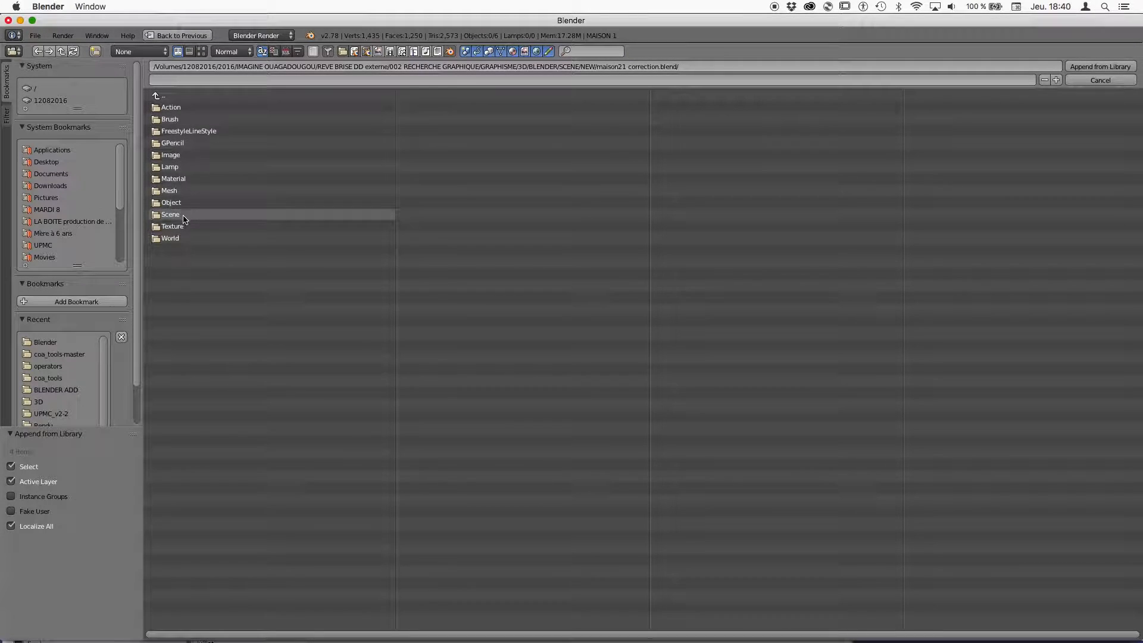
left_click(178, 203)
left_click_drag(169, 109, 144, 168)
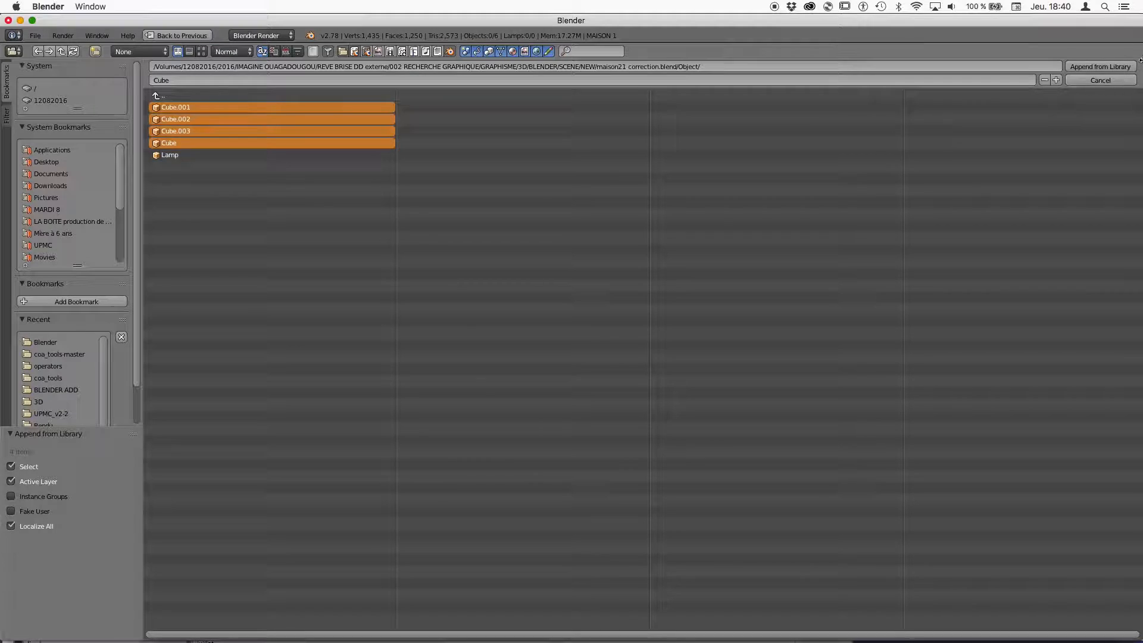
left_click(1101, 66)
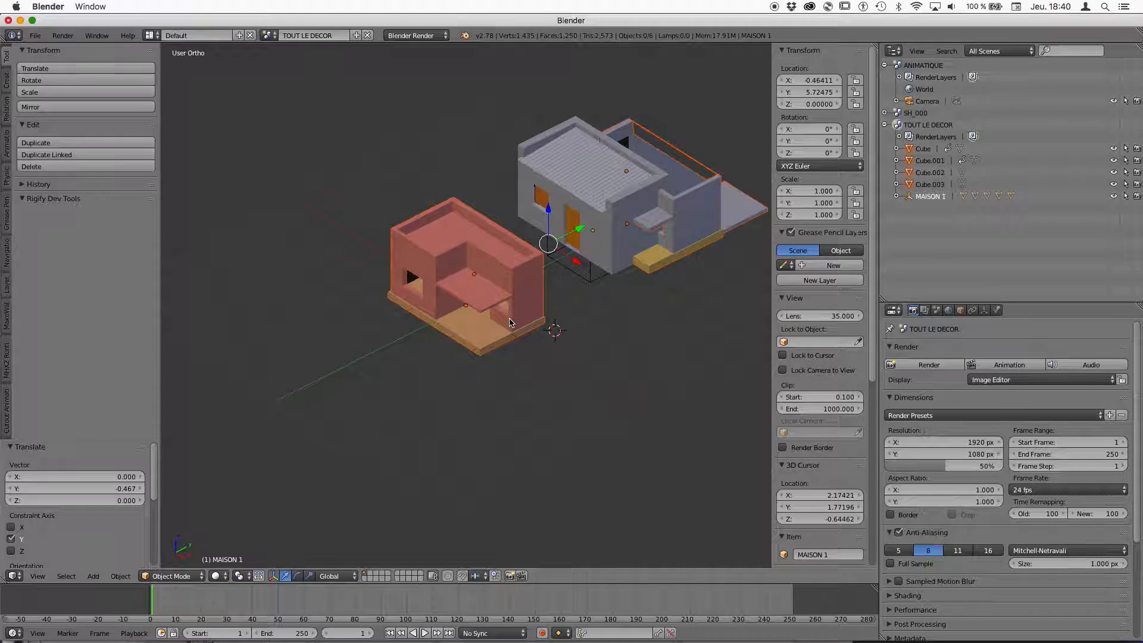
Step: In front view, raise the four appended Cube objects together about 0.246 along Z
key("KP_8")
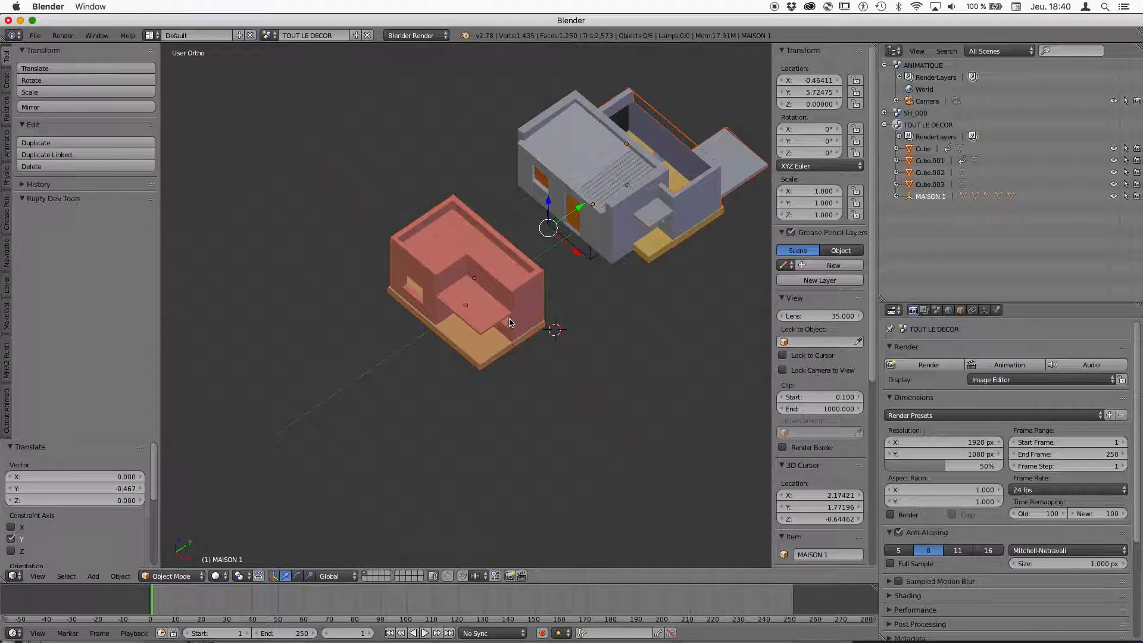
left_click(6, 314)
left_click(6, 253)
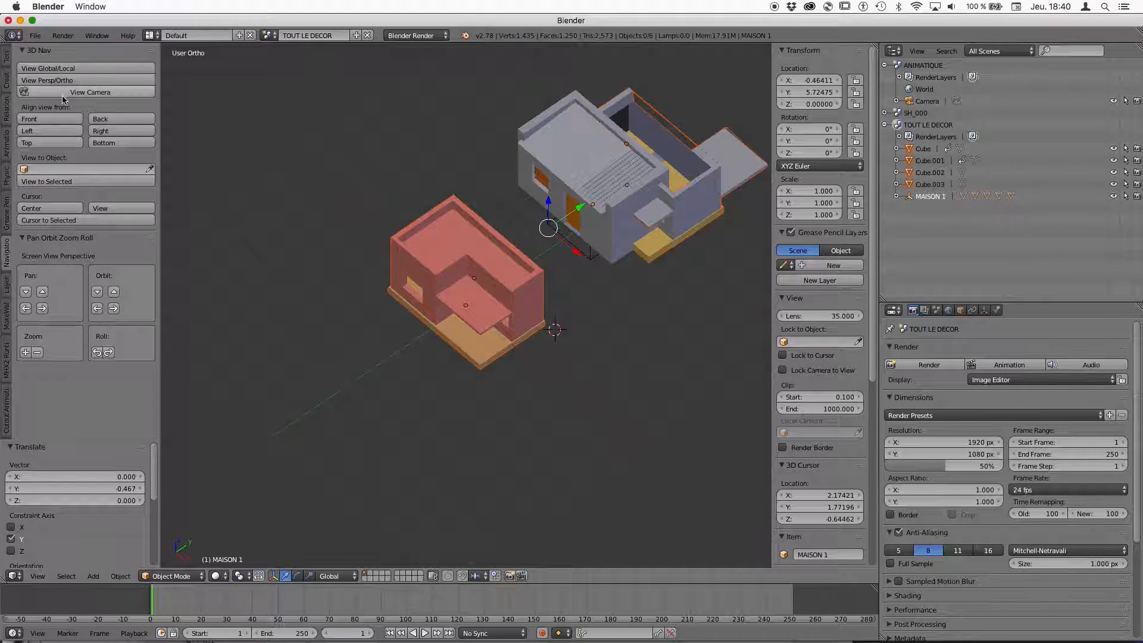
left_click(51, 142)
left_click(51, 119)
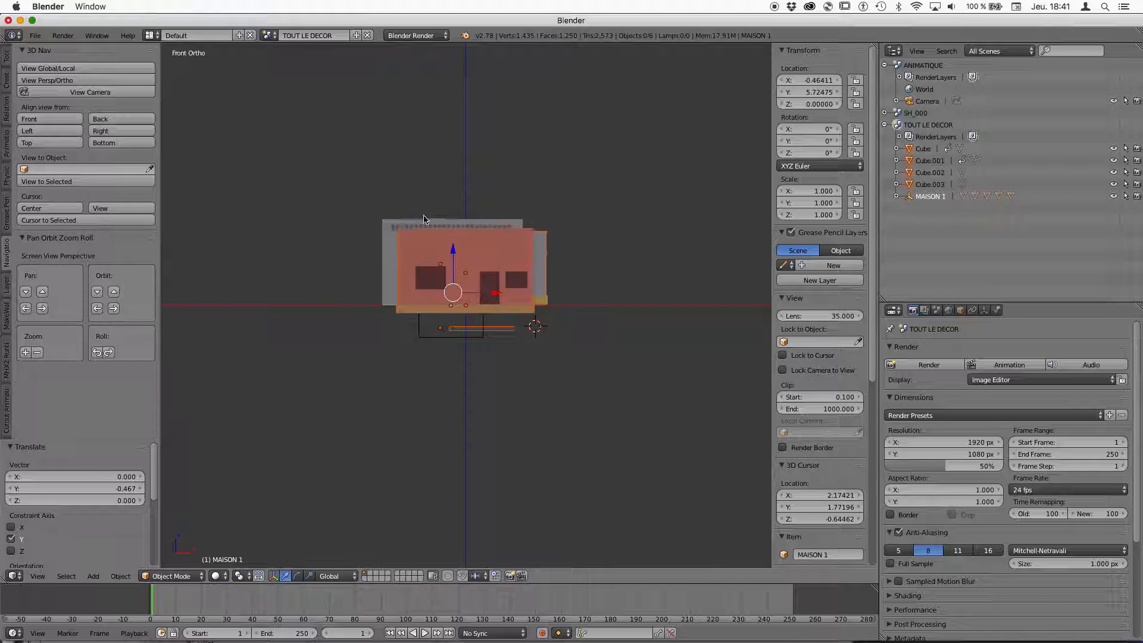
scroll(470, 322, "up", 5)
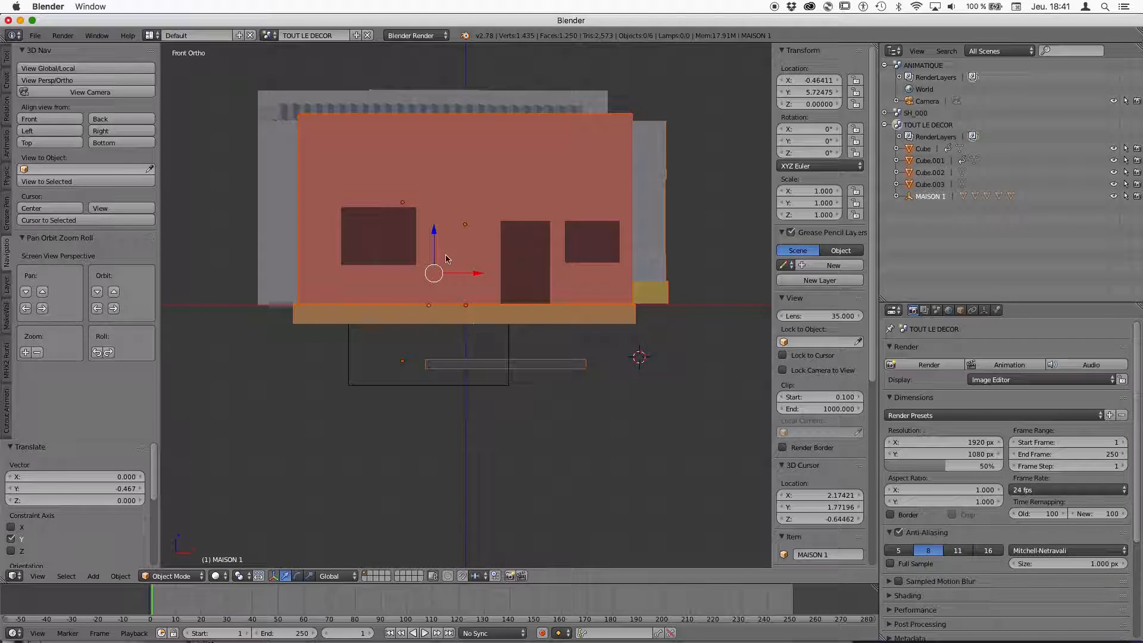
mouse_move(434, 249)
left_mouse_down()
mouse_move(441, 204)
mouse_move(439, 230)
left_mouse_up()
Step: Move the appended Cube object down and about -6.774 along X to isolate it, and delete it from the scene
right_click(450, 283)
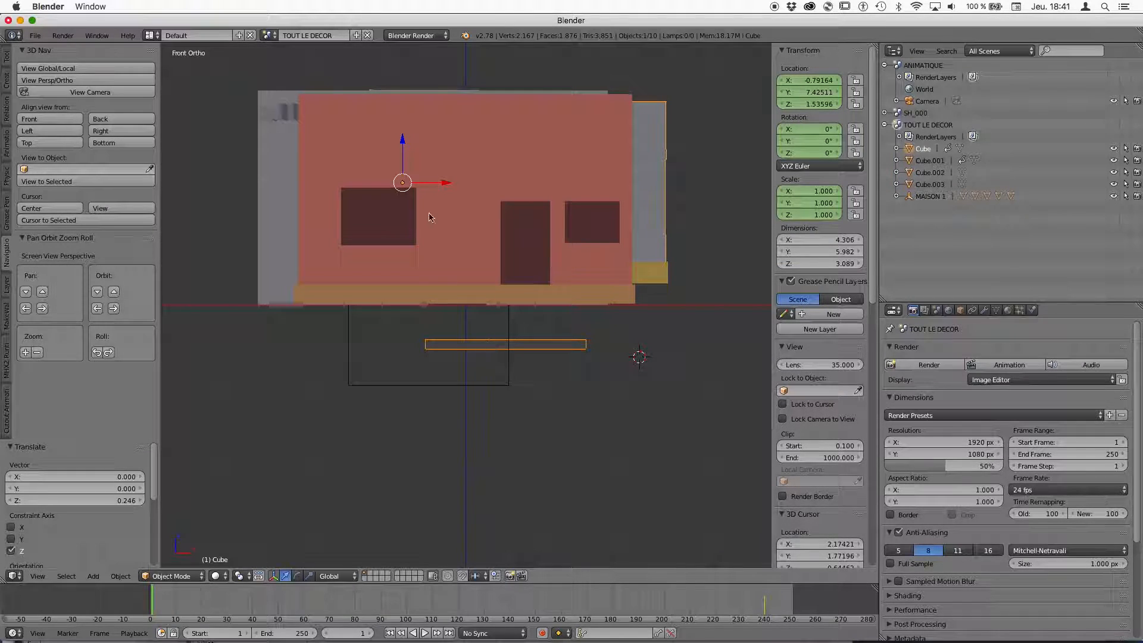
left_click_drag(399, 165, 395, 274)
mouse_move(574, 331)
middle_mouse_down()
mouse_move(484, 356)
mouse_move(503, 309)
mouse_move(528, 316)
mouse_move(556, 301)
mouse_move(573, 391)
mouse_move(570, 322)
mouse_move(535, 341)
mouse_move(575, 330)
middle_mouse_up()
left_click_drag(444, 334, 278, 334)
scroll(386, 389, "down", 2)
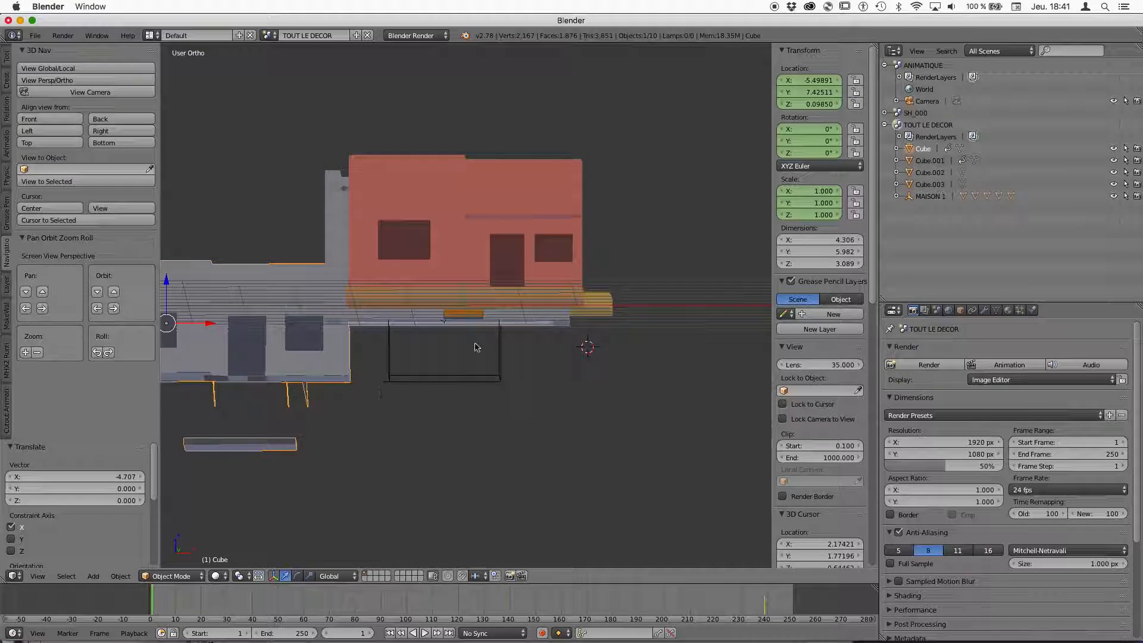
middle_click_drag(463, 359, 484, 355)
left_click_drag(233, 214, 168, 216)
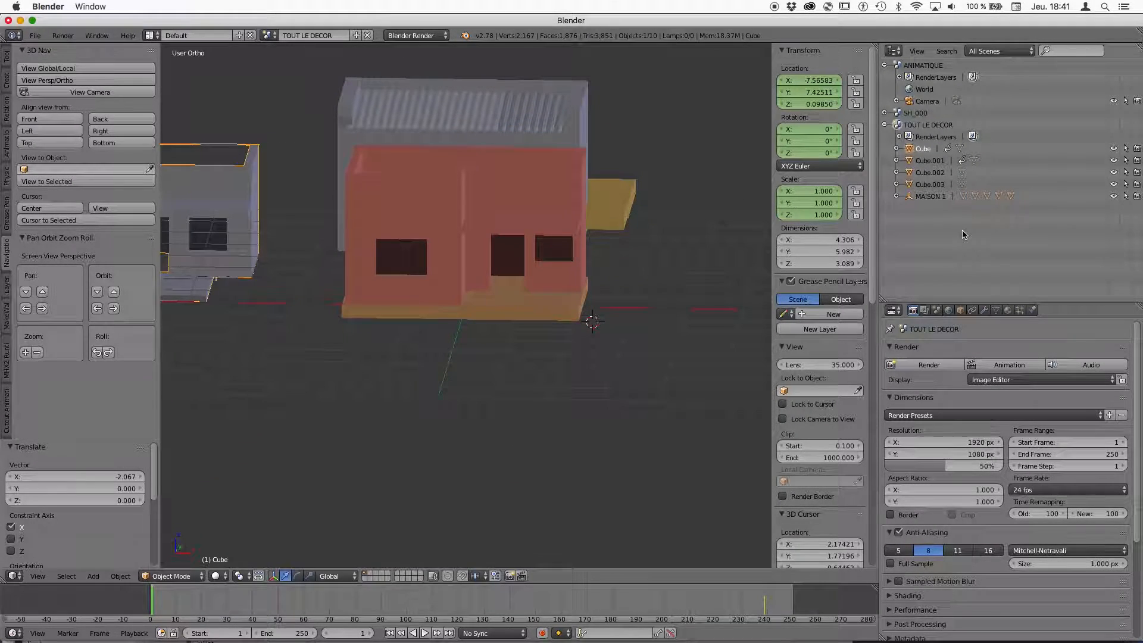
key("x")
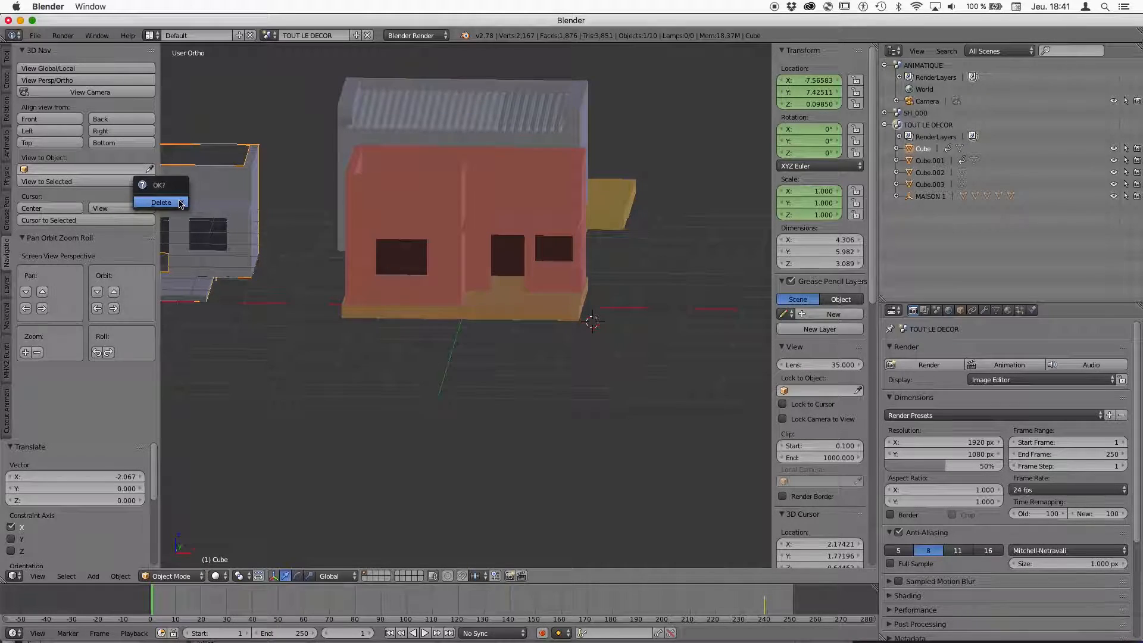
left_click(176, 206)
Step: Rename the appended objects Cube.001, Cube.002 and Cube.003 to A2, B2 and SOL2
right_click(499, 278)
middle_click_drag(637, 282, 571, 256)
left_click(932, 149)
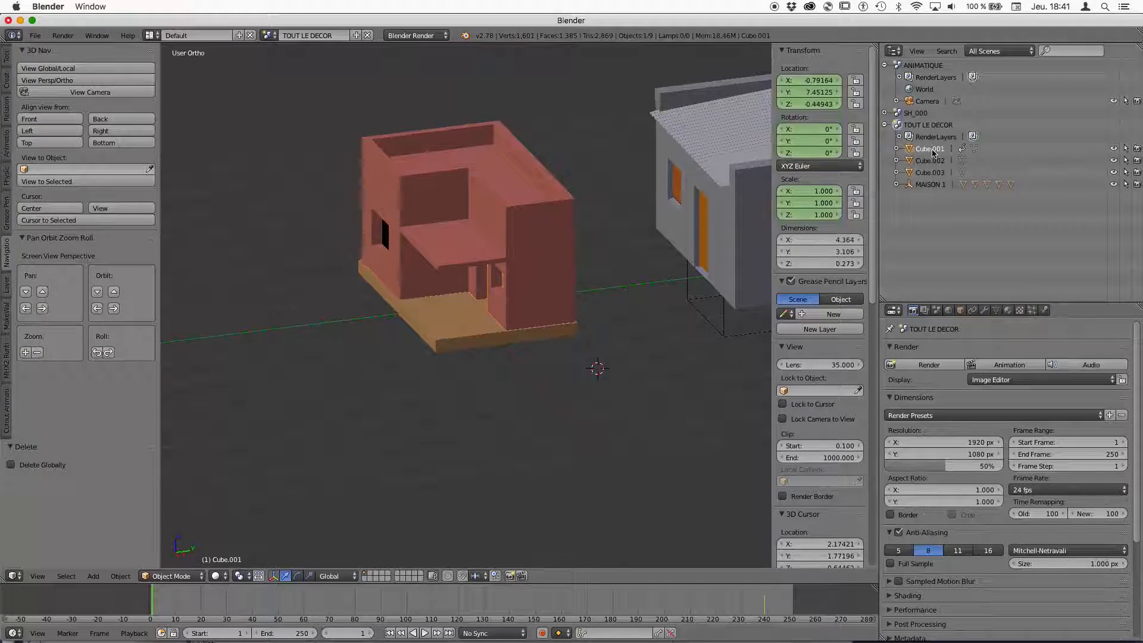
double_click(931, 150)
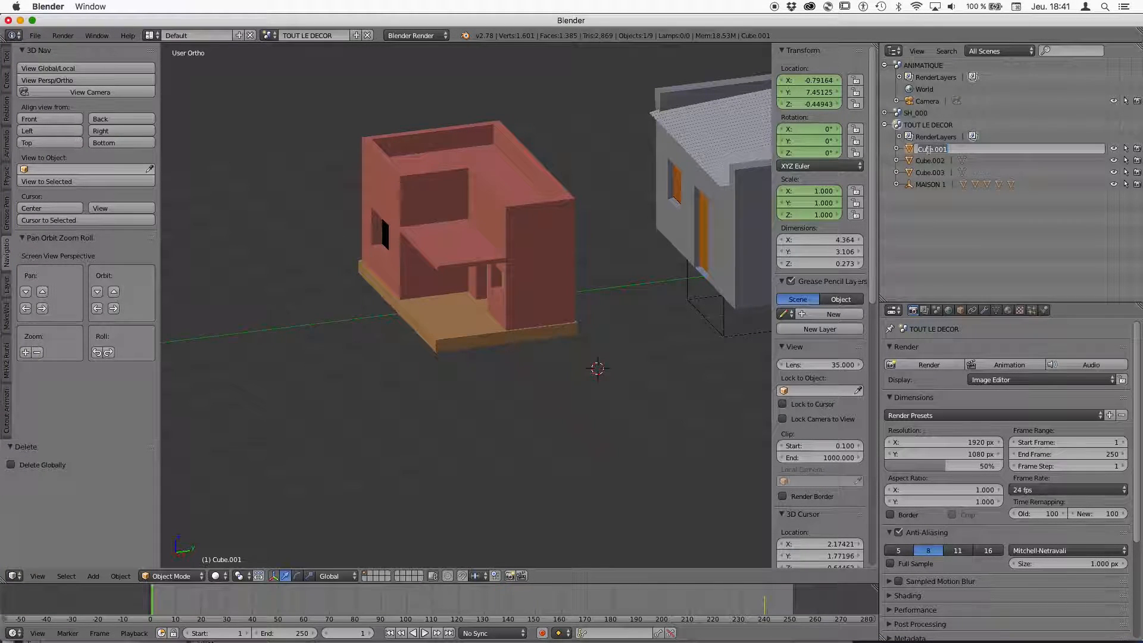
type("A2")
key("Return")
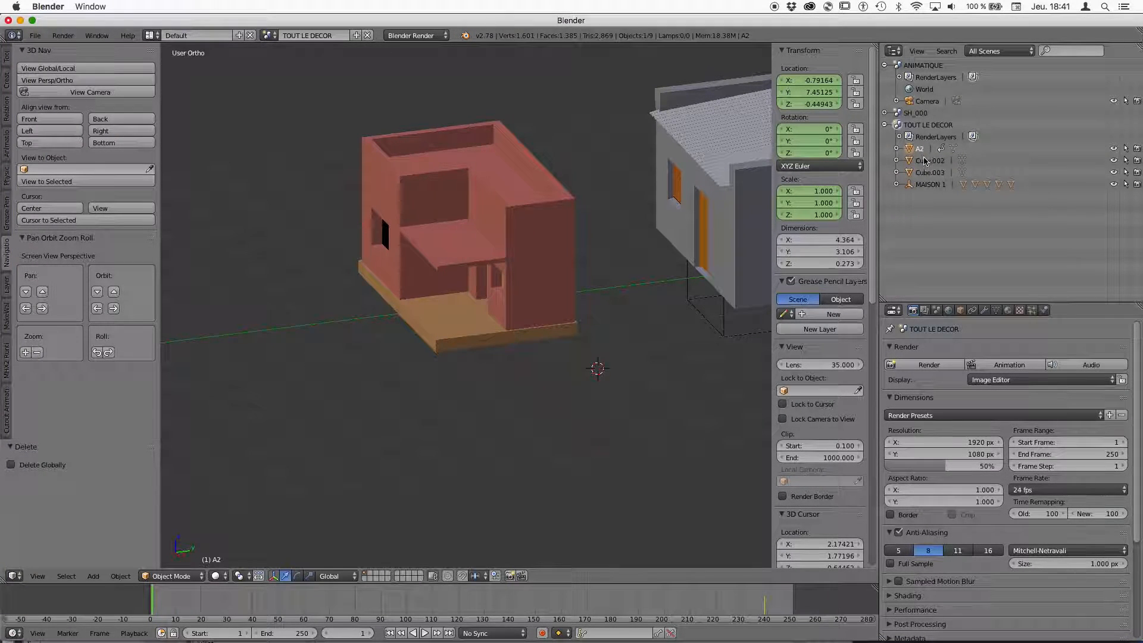
double_click(924, 159)
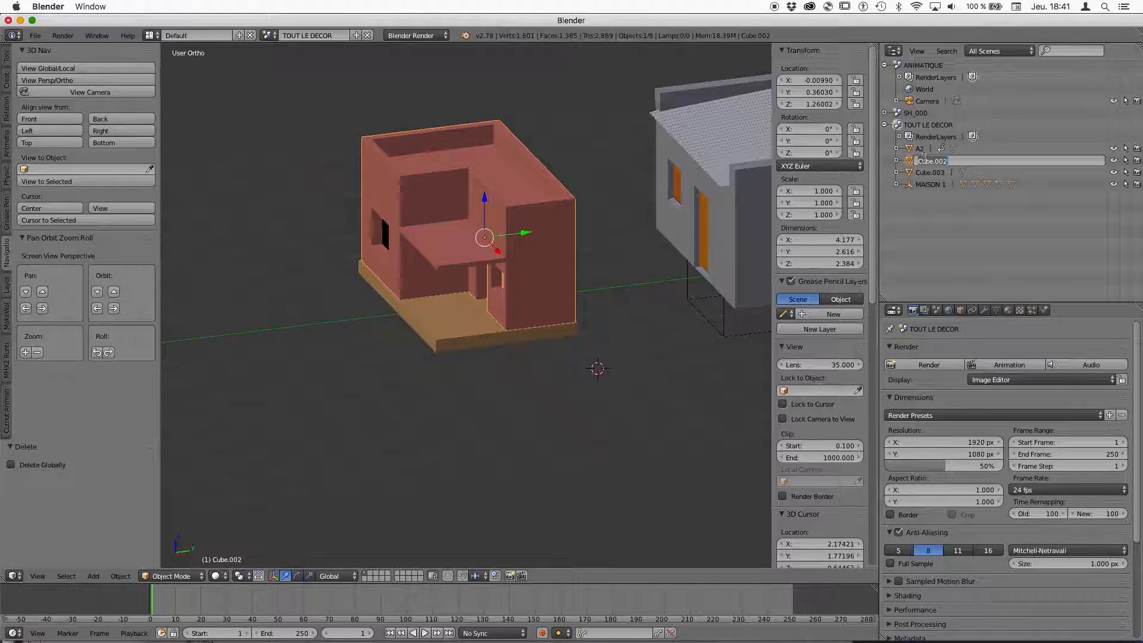
type("B2")
key("Return")
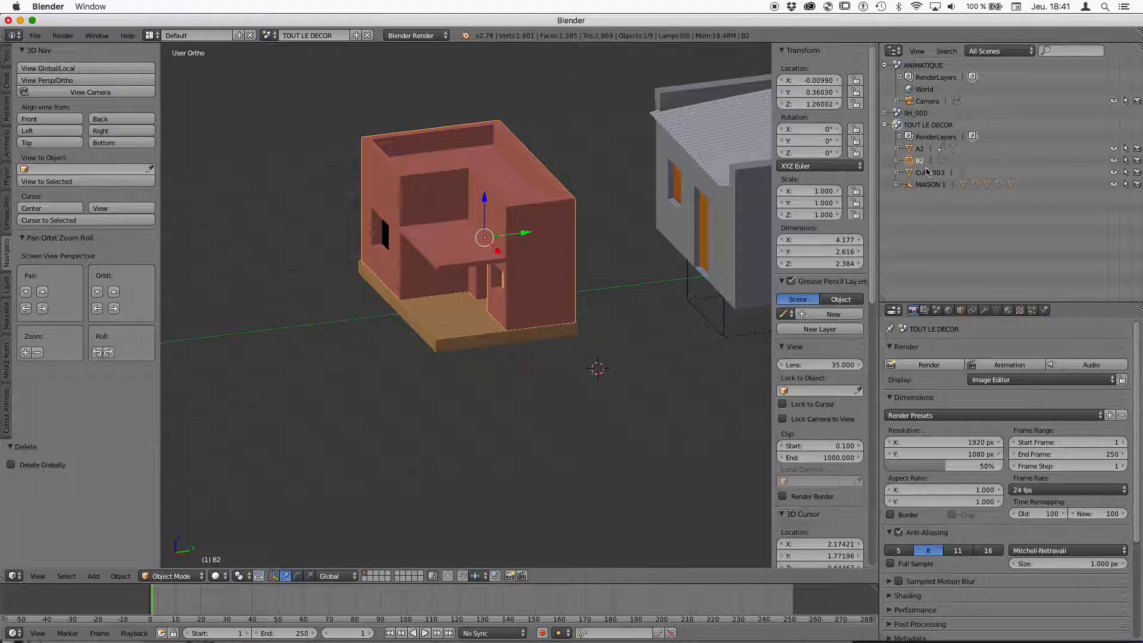
double_click(926, 171)
type("SO")
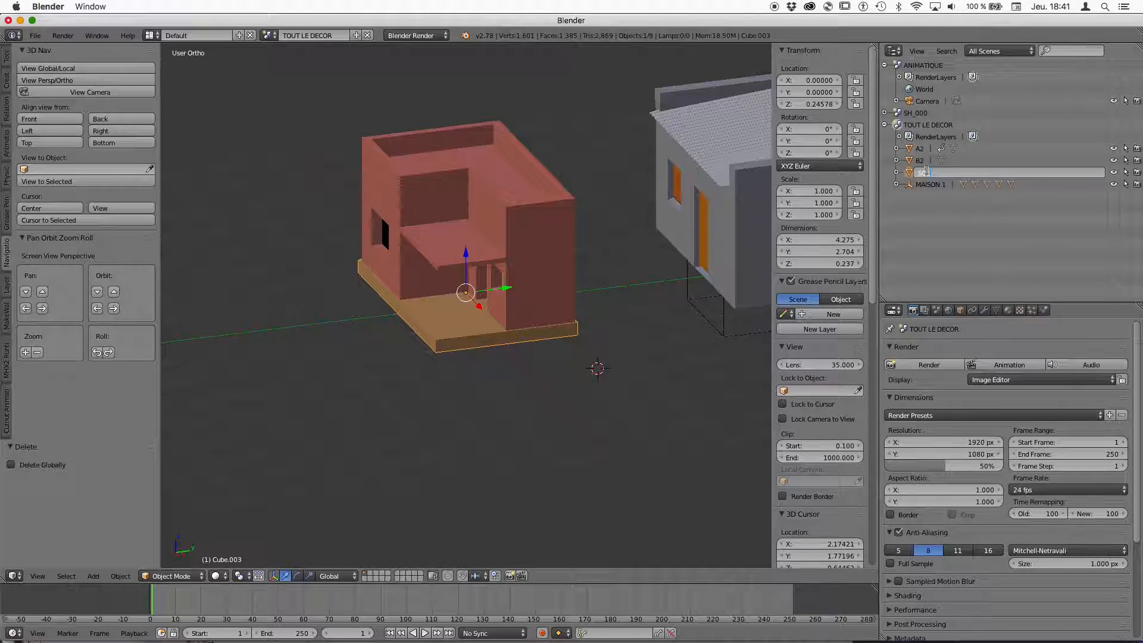
type("L2")
key("Return")
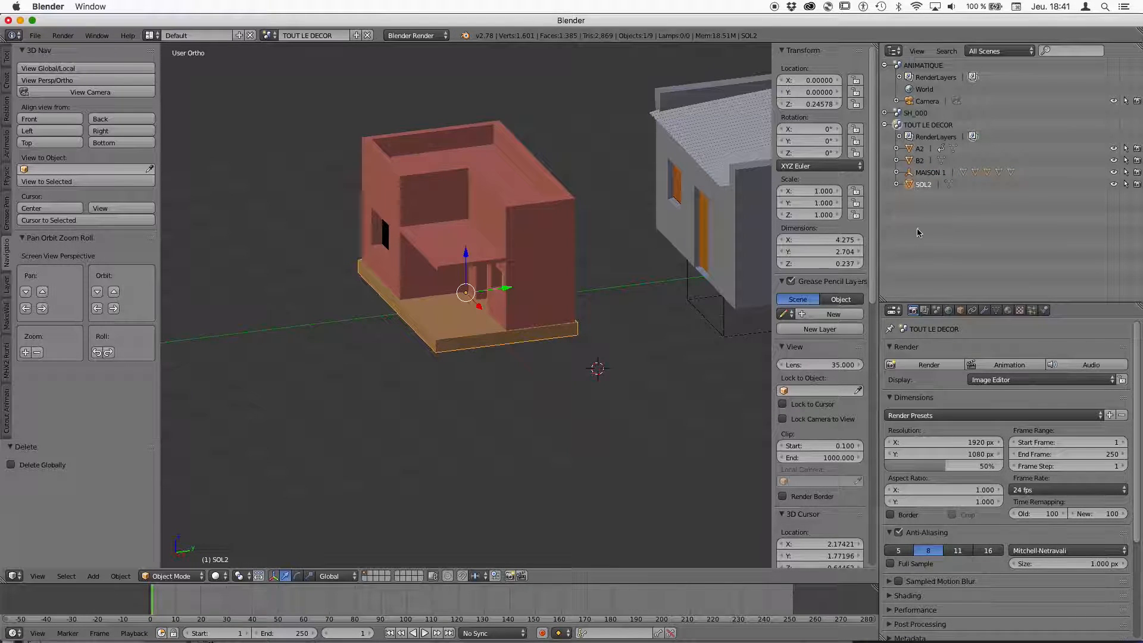
left_click(94, 576)
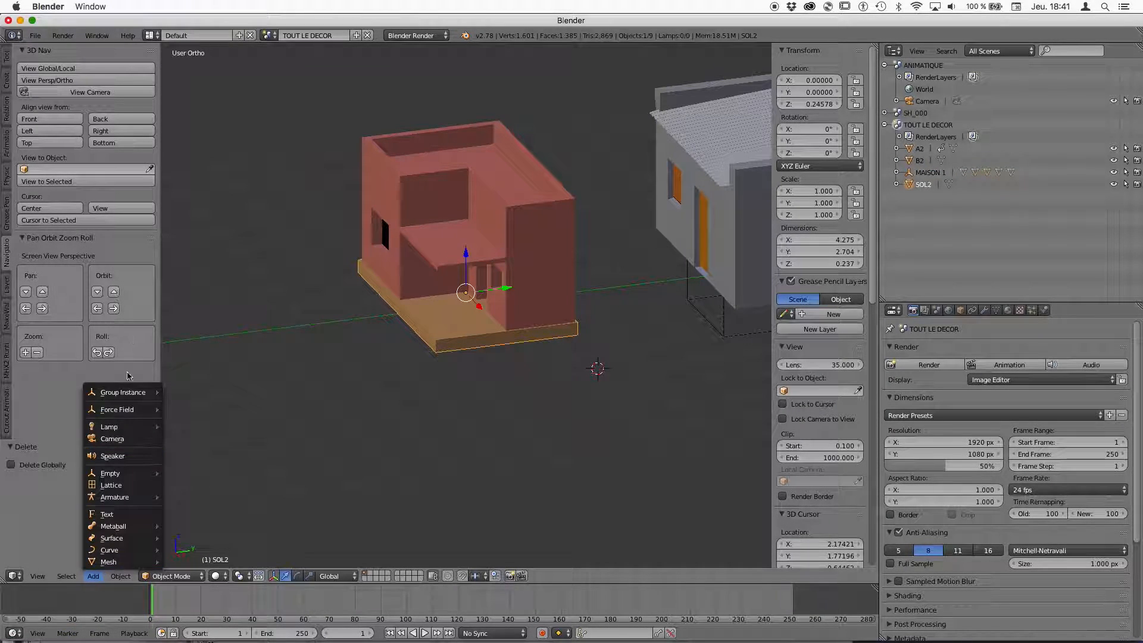
mouse_move(116, 478)
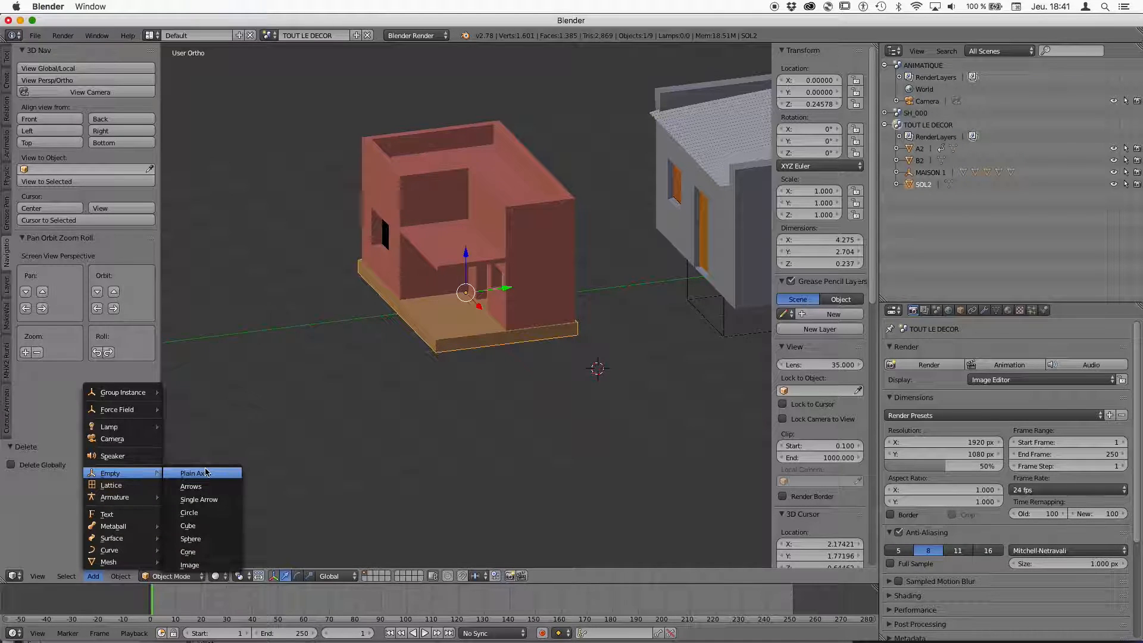
left_click(189, 526)
middle_click_drag(629, 398, 683, 382)
key("super+z")
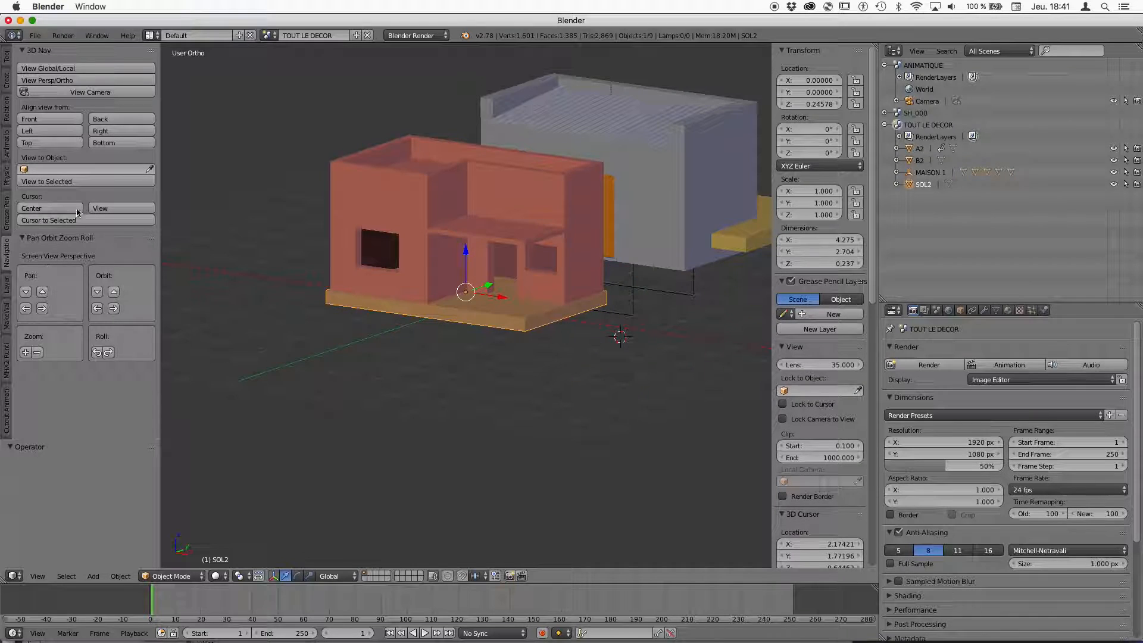
Step: Snap the 3D cursor to the scene centre, add a cube-shaped empty there and name it MAISON 2
left_click(50, 208)
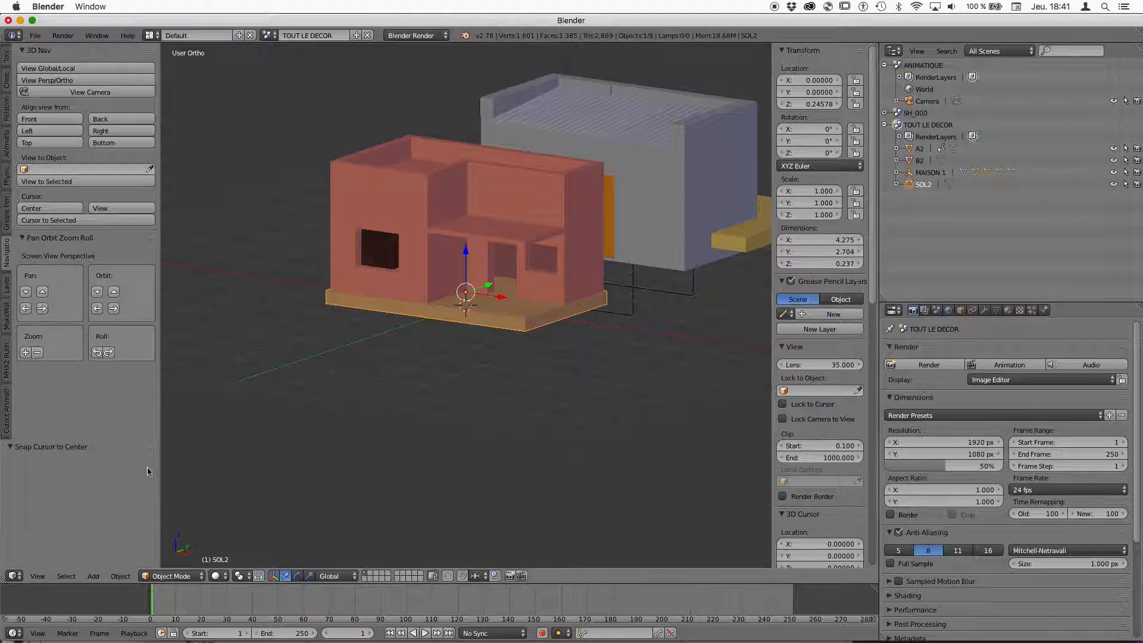
left_click(93, 576)
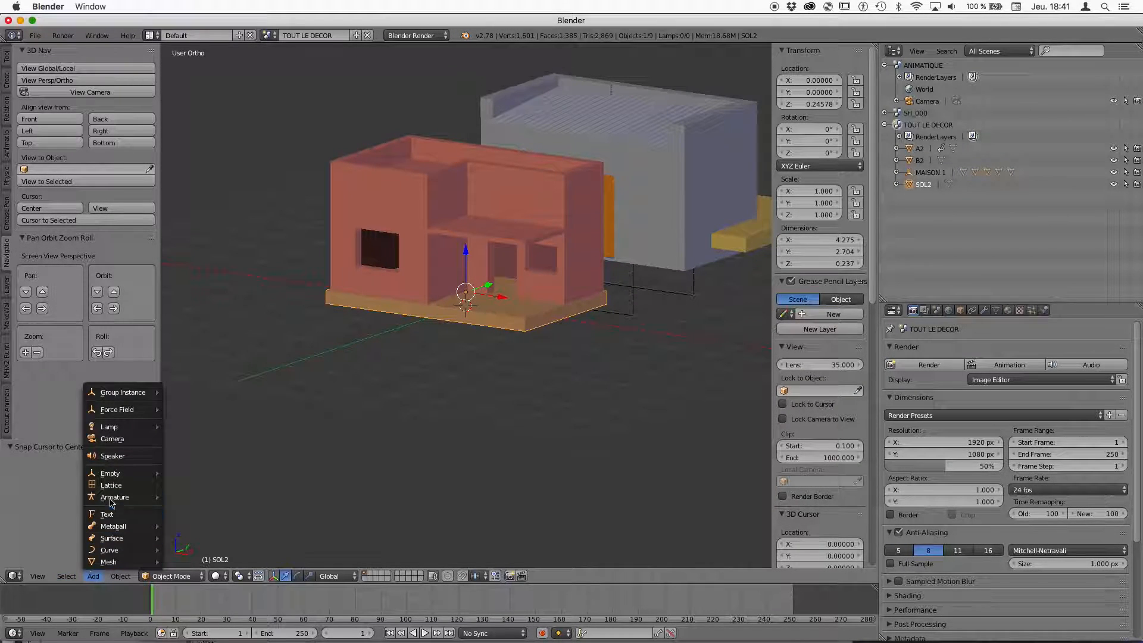
mouse_move(113, 473)
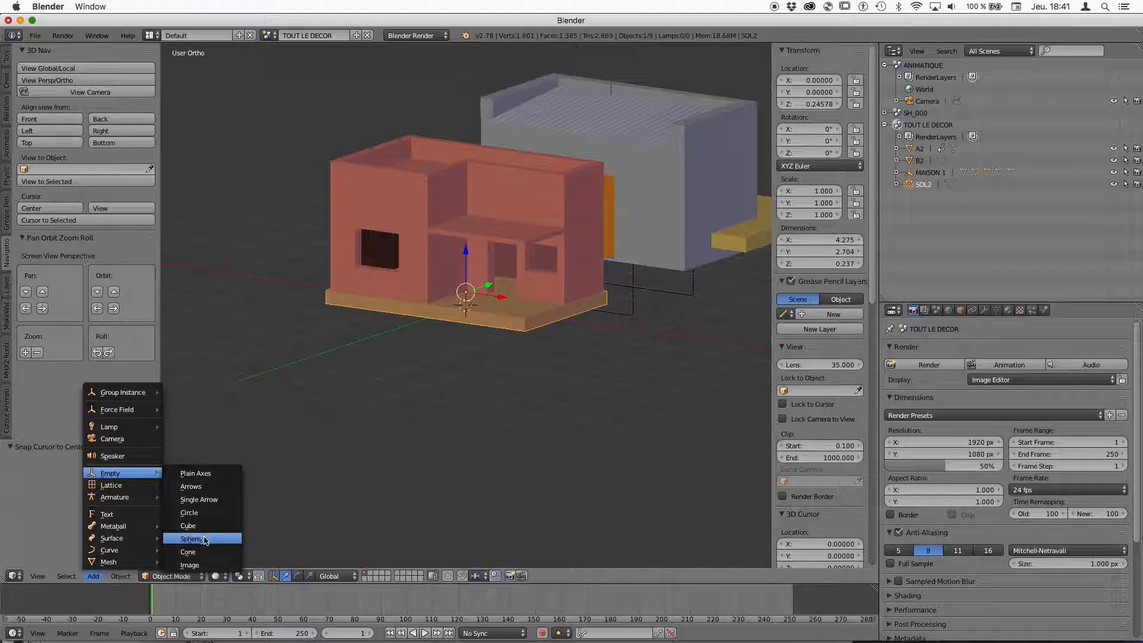
left_click(189, 526)
middle_click_drag(575, 356, 643, 319)
double_click(921, 172)
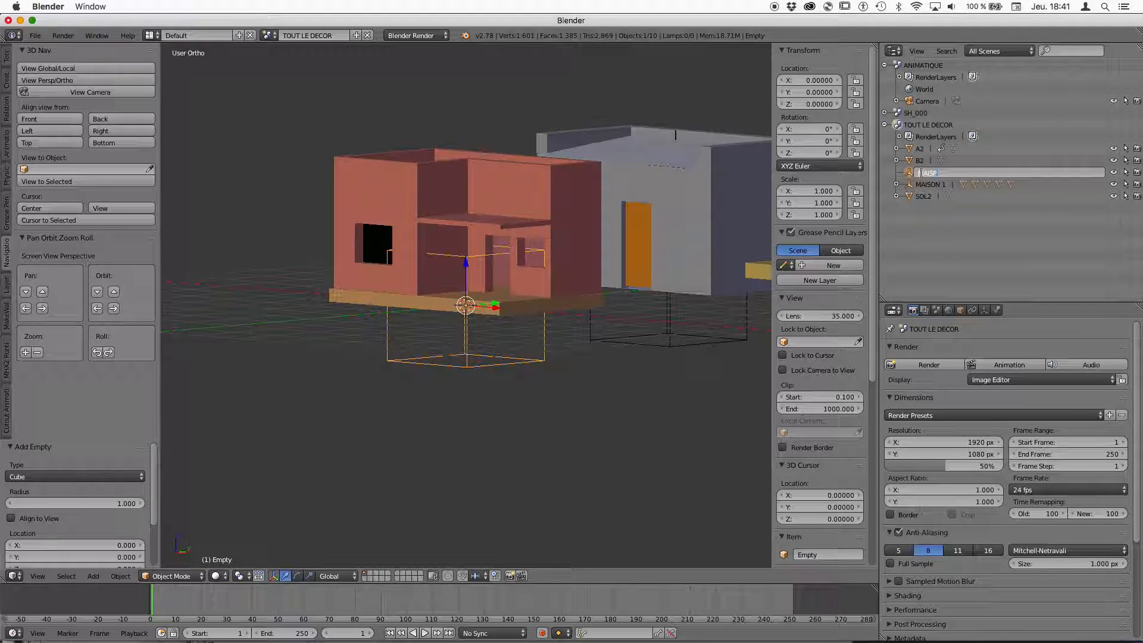
type("MAISON 2")
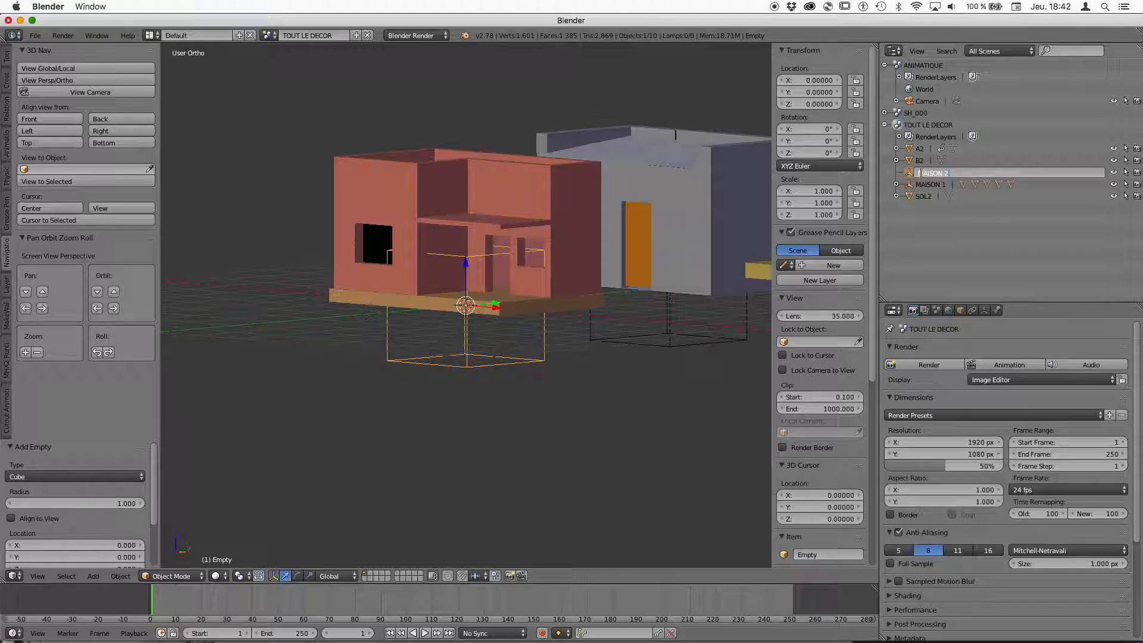
key("Return")
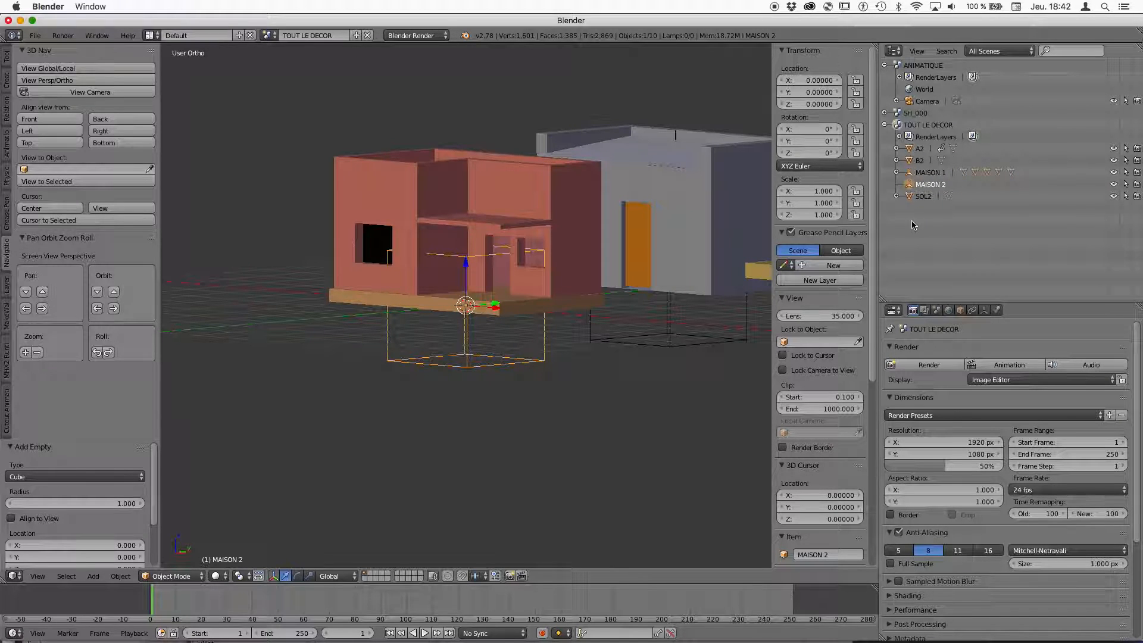
Step: Parent A2, B2 and SOL2 to the MAISON 2 empty in the outliner, undoing any parenting to MAISON 1
left_click_drag(908, 198, 912, 161)
key("ctrl+z")
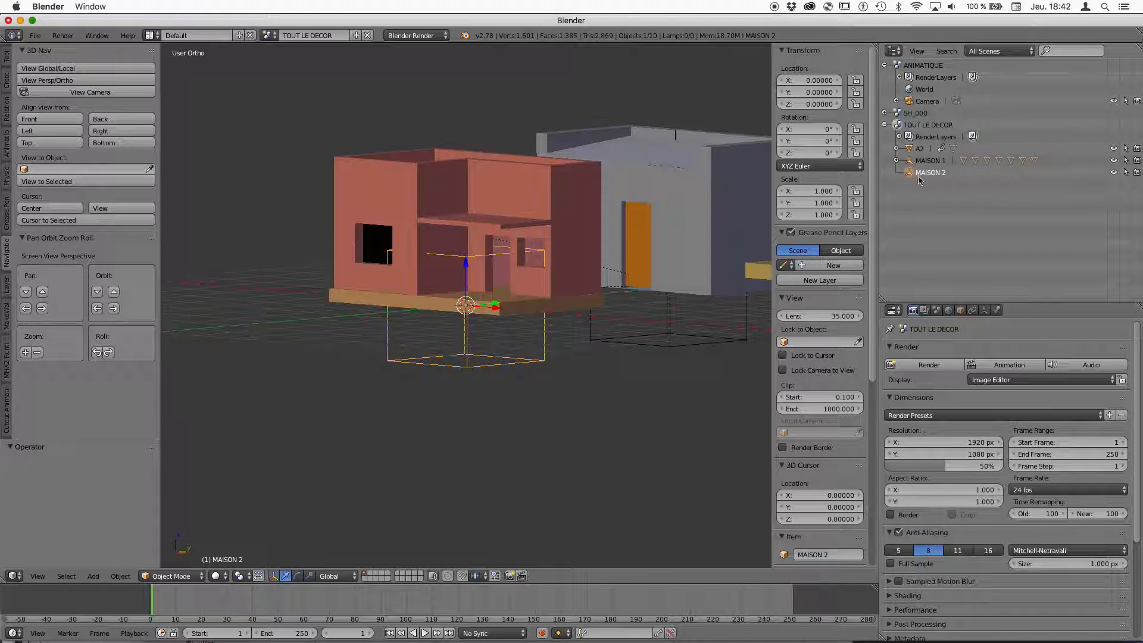
left_click_drag(914, 198, 912, 174)
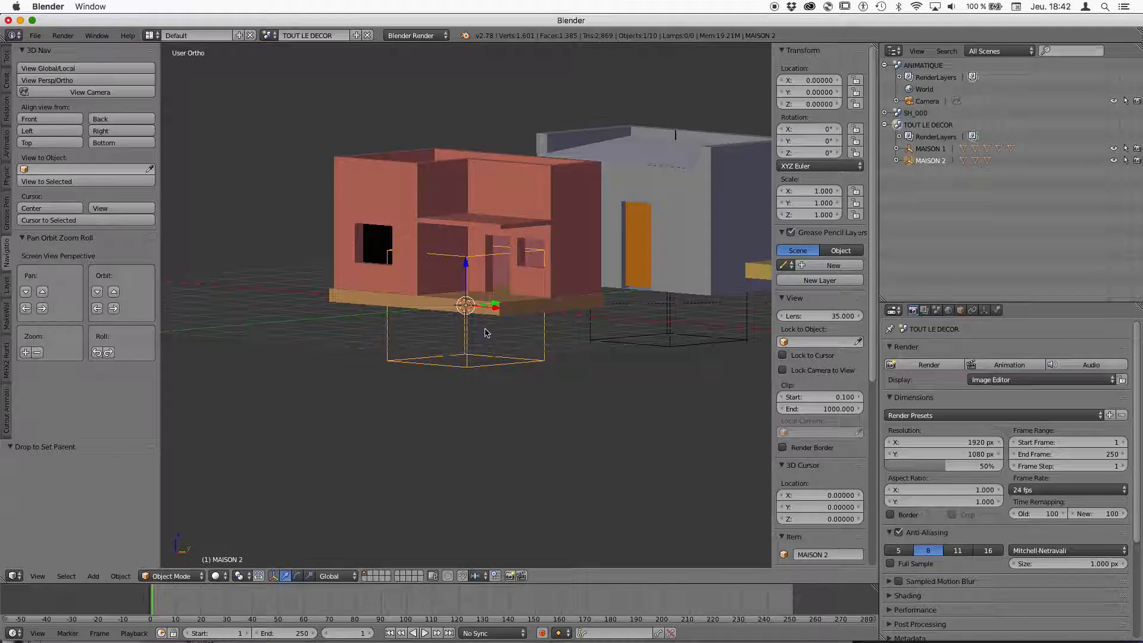
Step: Move the MAISON 2 empty with its house about -5.586 along X
middle_click_drag(485, 334, 525, 368)
scroll(525, 367, "down", 3)
left_click_drag(496, 312, 373, 283)
Step: Expand the MAISON 1 and MAISON 2 hierarchies and rename MAISON 1's child SOL 1 to TOIT
right_click(458, 209)
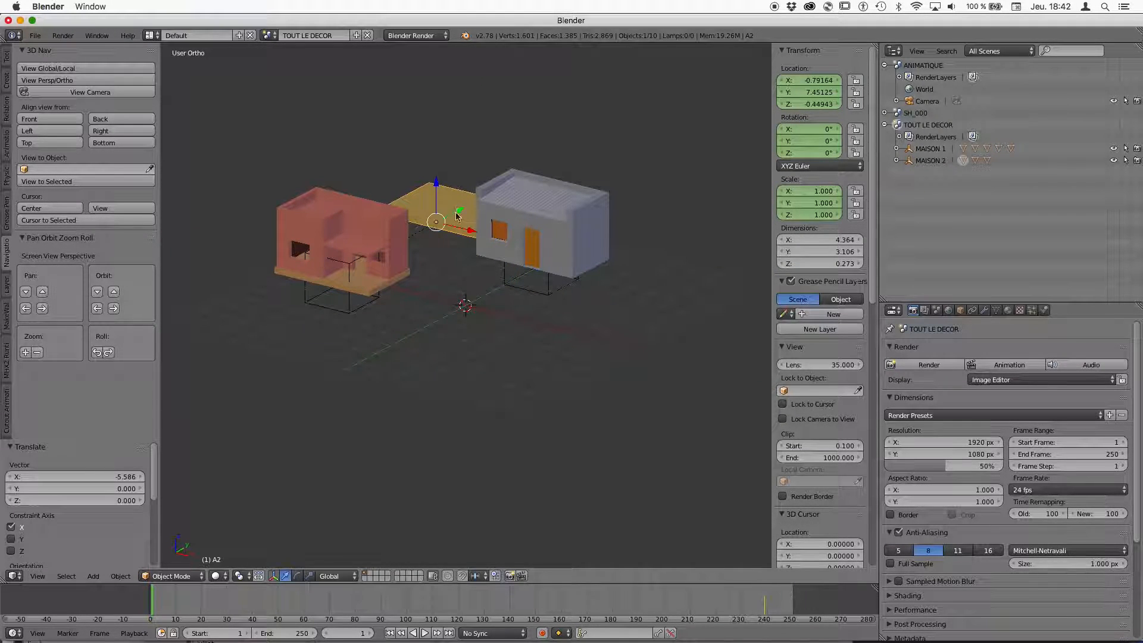
left_click(897, 161)
left_click(897, 149)
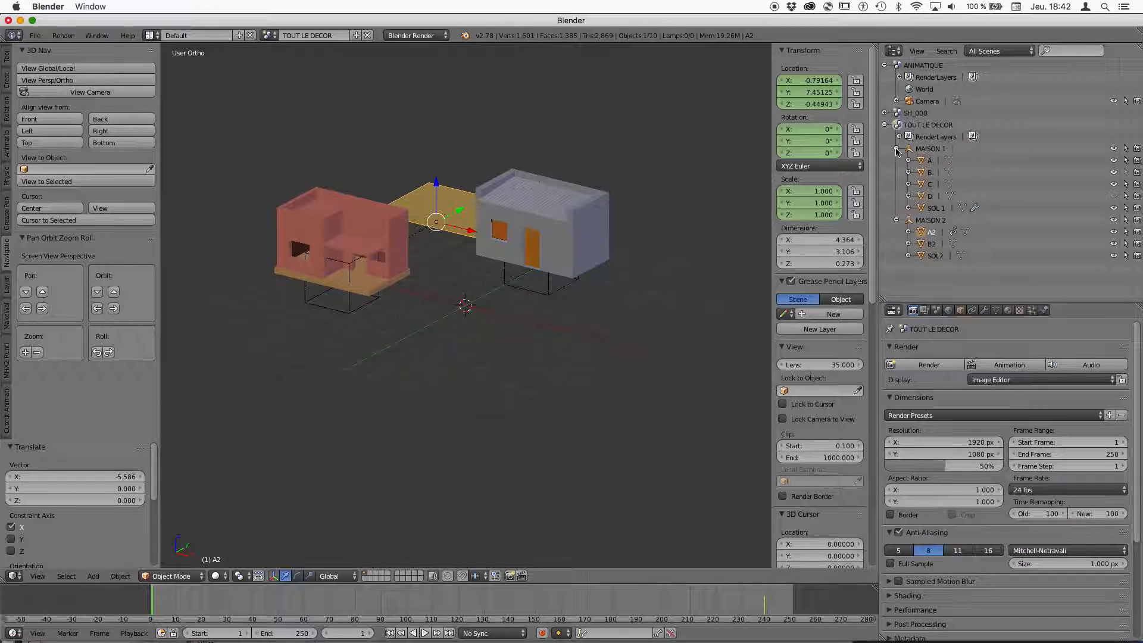
left_click(933, 208)
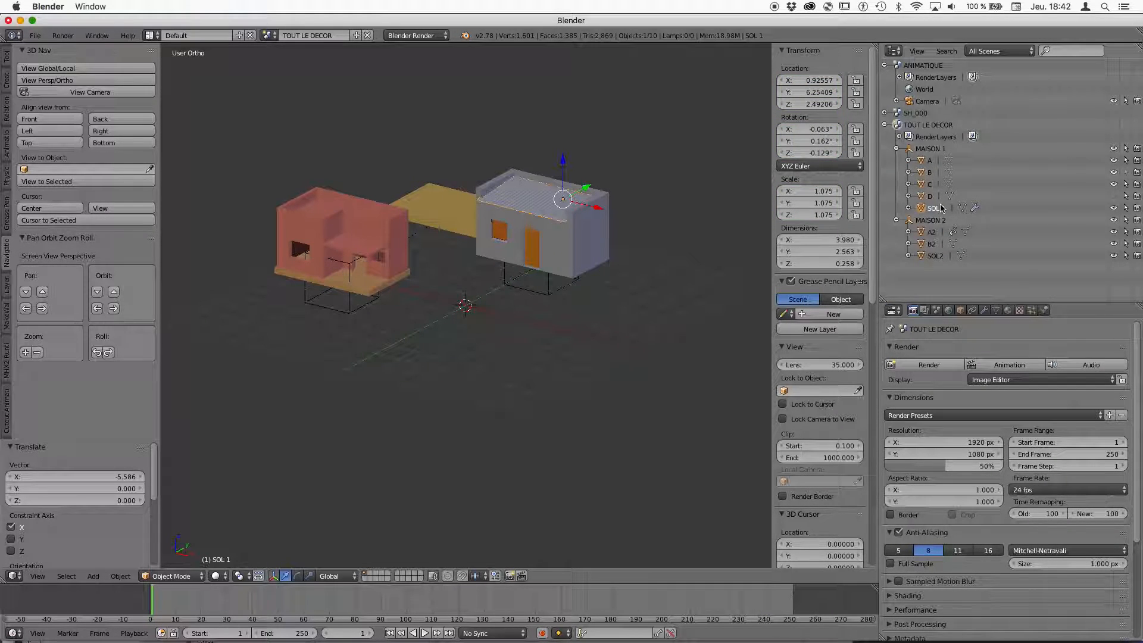
double_click(932, 210)
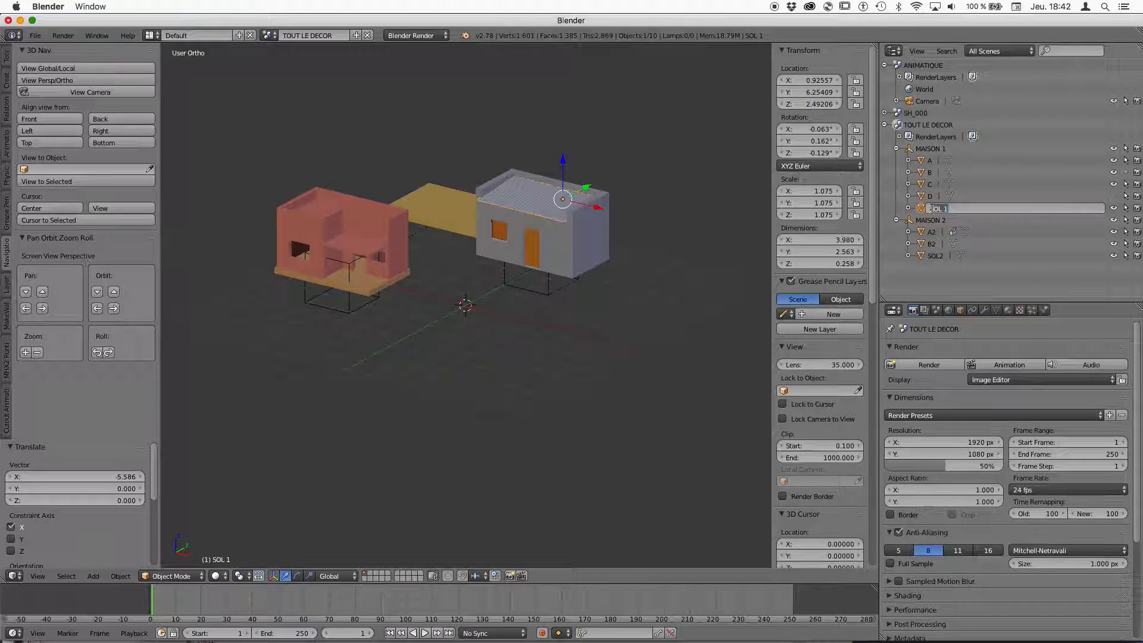
key("Return")
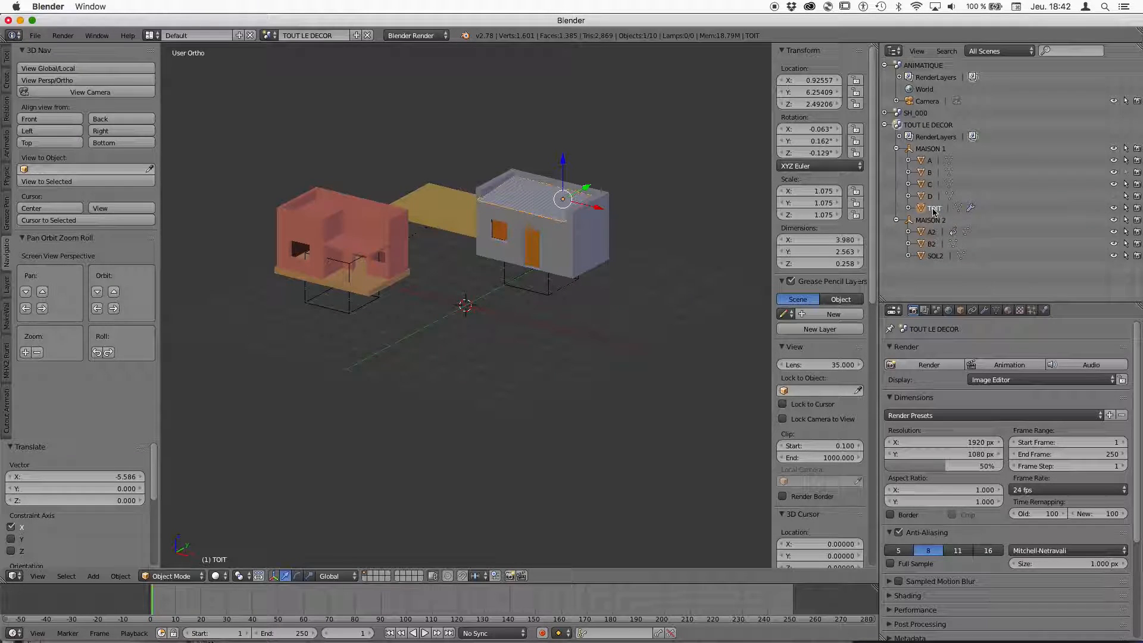
Step: Move the yellow A2 slab about -7.145 along Y to the red house and about -2.625 along Z
right_click(420, 217)
right_click(386, 242)
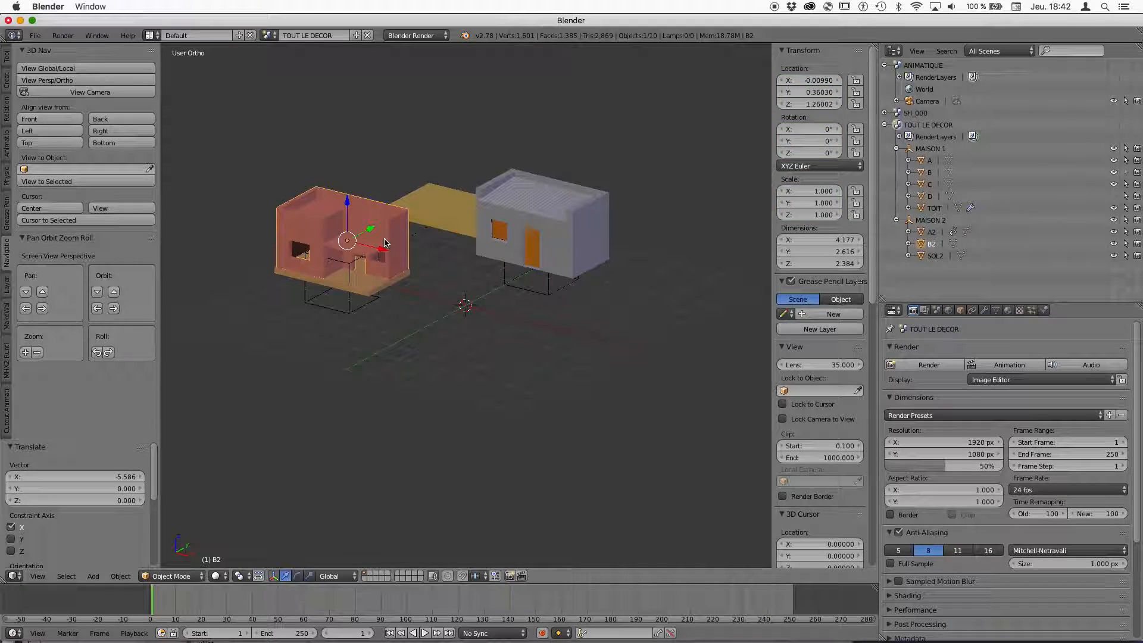
right_click(441, 214)
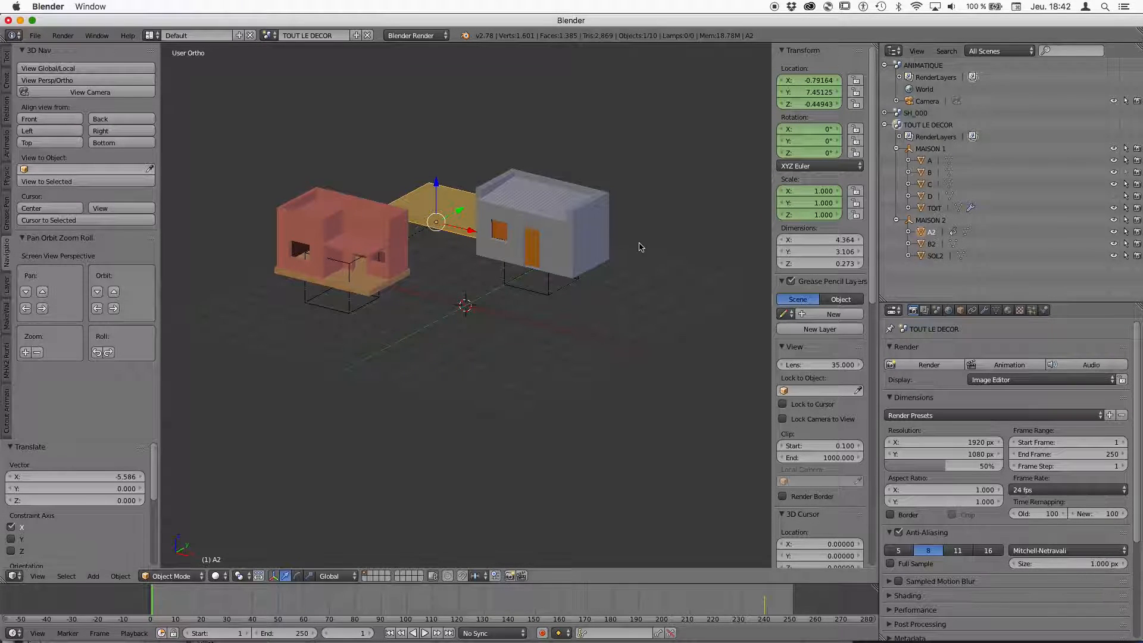
key("g")
key("y")
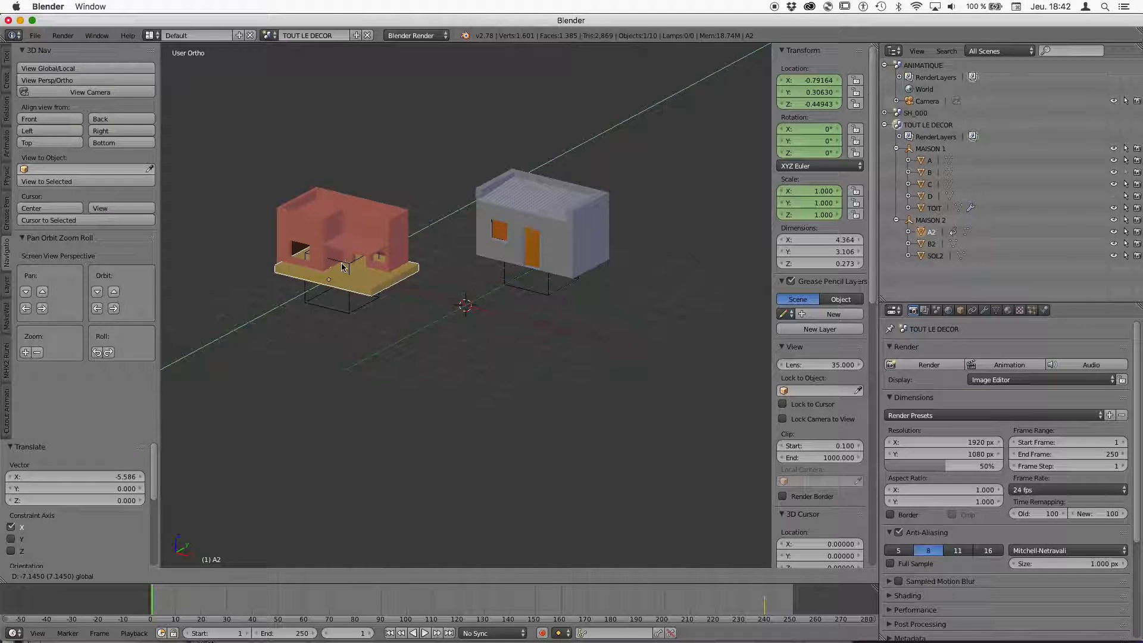
left_click(342, 271)
key("g")
key("z")
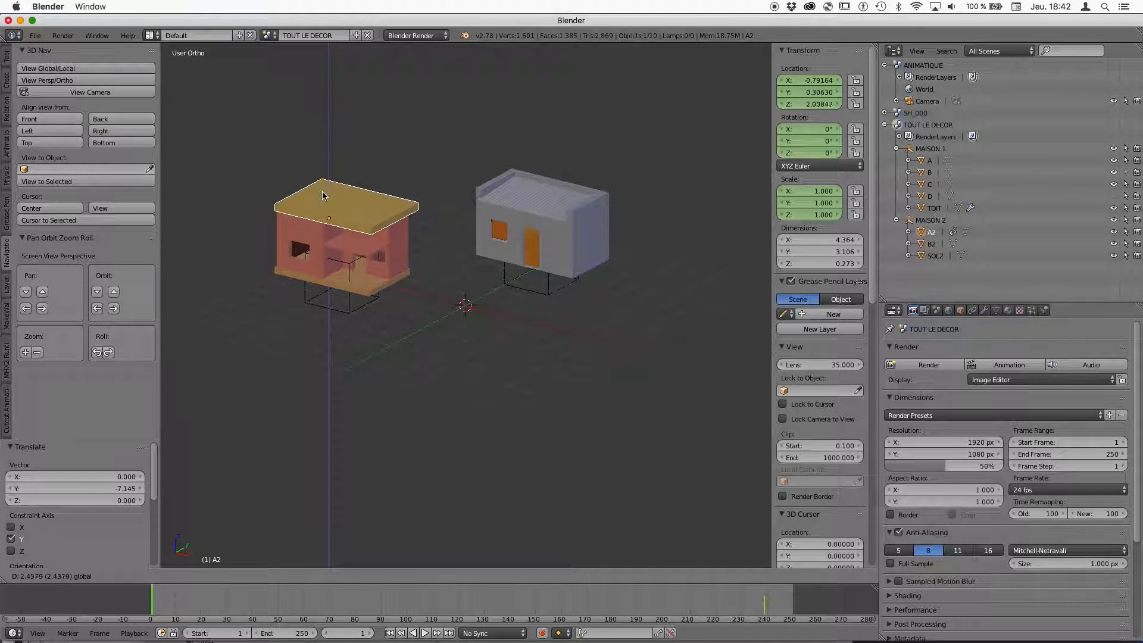
left_click(320, 330)
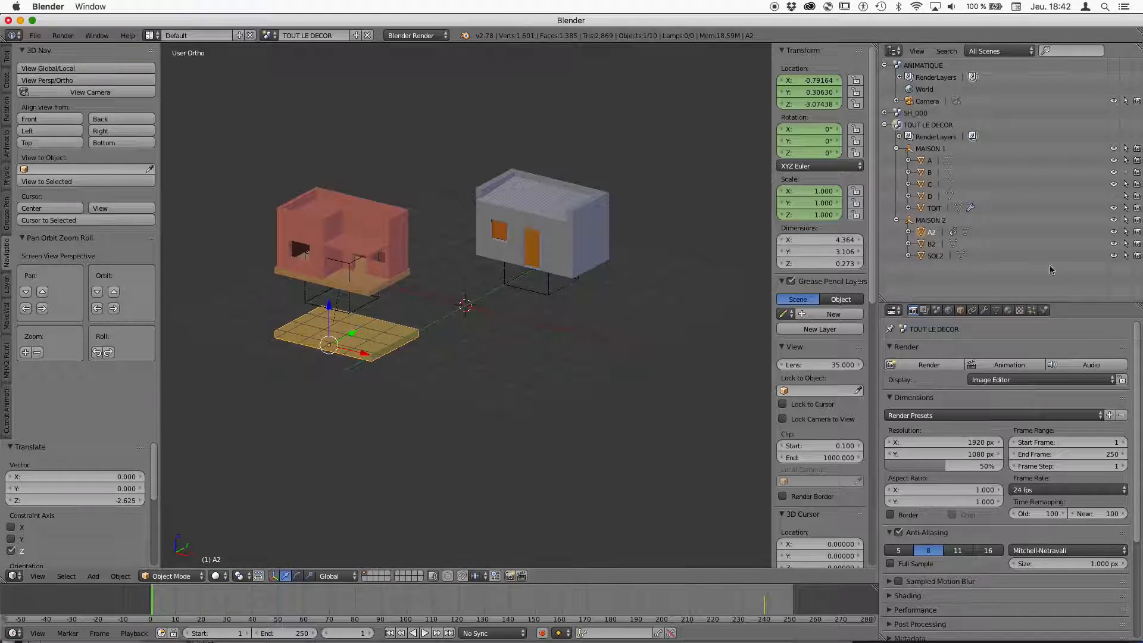
Step: Delete the yellow A2 slab from the MAISON 2 group
right_click(918, 232)
left_click(919, 230)
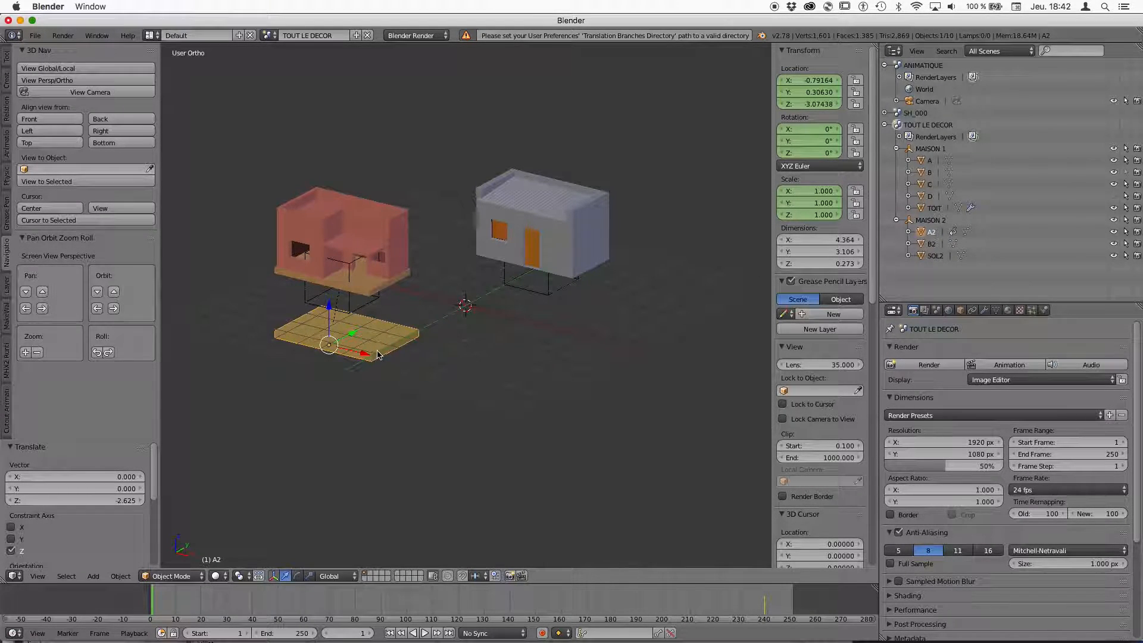
key("x")
left_click(355, 328)
Step: Rotate the MAISON 2 empty with its house about 101.189° around the Z axis
middle_click_drag(355, 327, 390, 285)
right_click(343, 326)
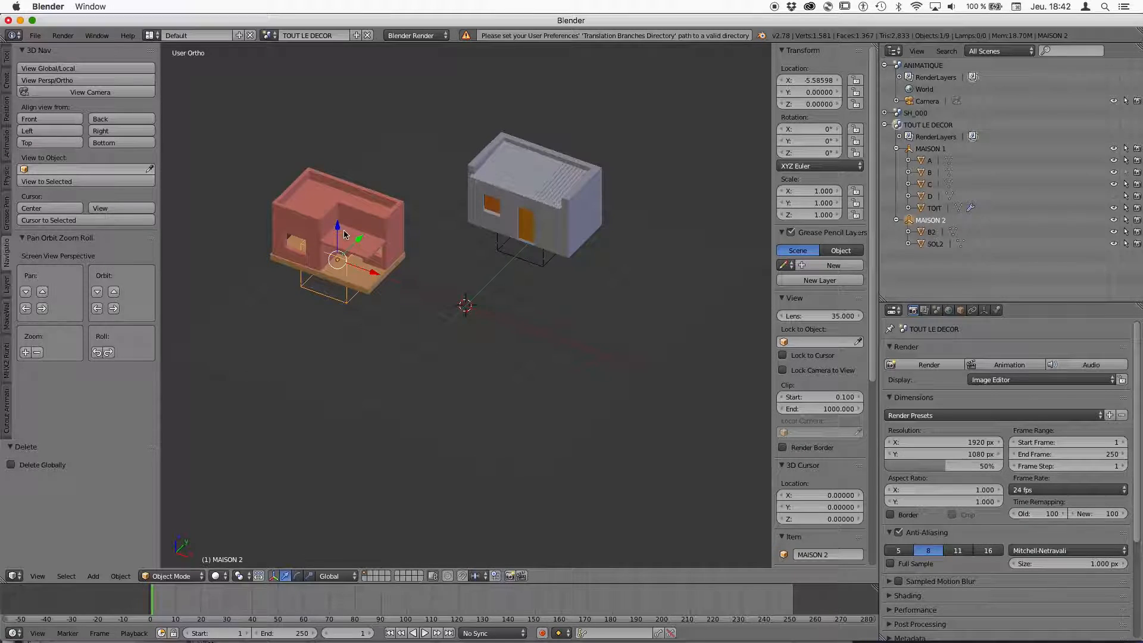
key("r")
key("z")
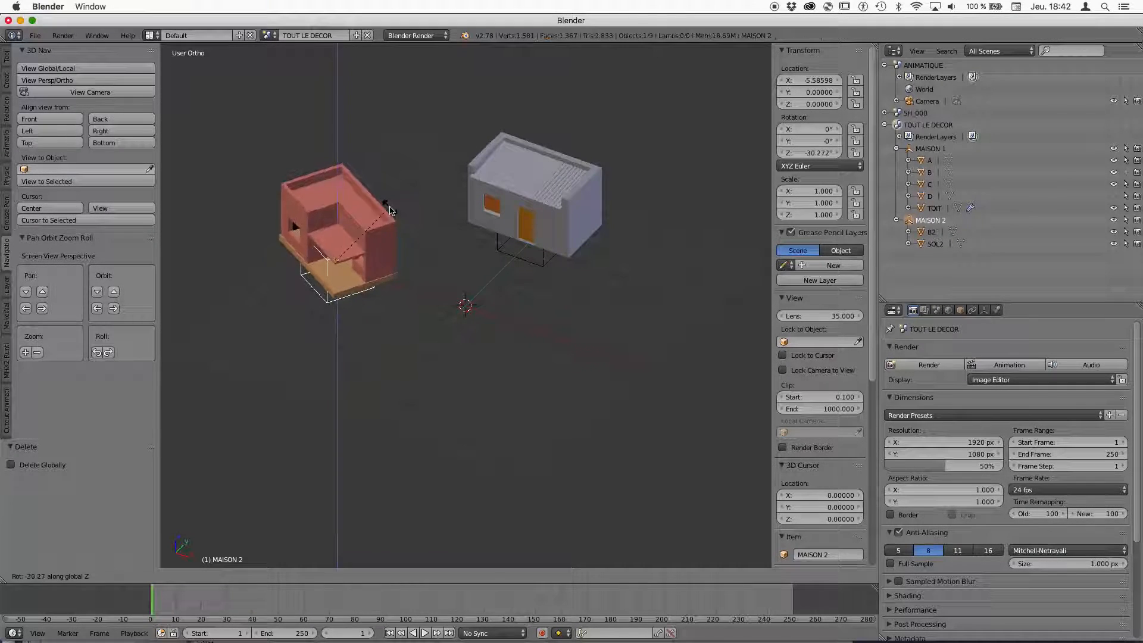
left_click(232, 248)
middle_click_drag(232, 248, 478, 390)
scroll(418, 323, "down", 3)
scroll(419, 323, "up", 4)
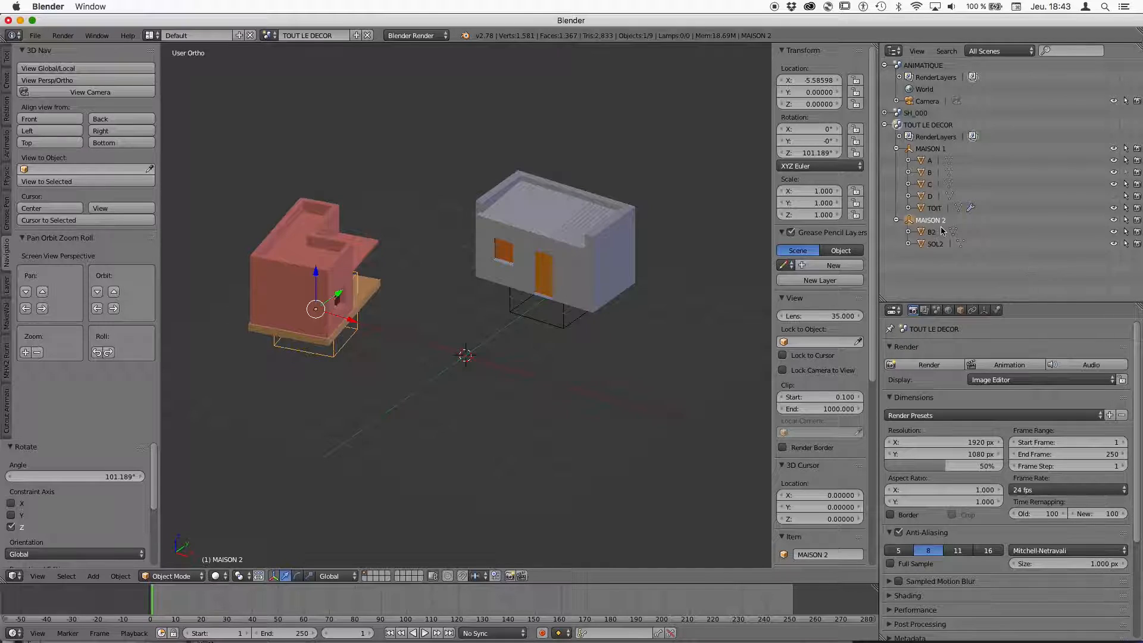
Step: Collapse the MAISON 1 and MAISON 2 hierarchies in the outliner
left_click(911, 222)
left_click(897, 148)
left_click(896, 161)
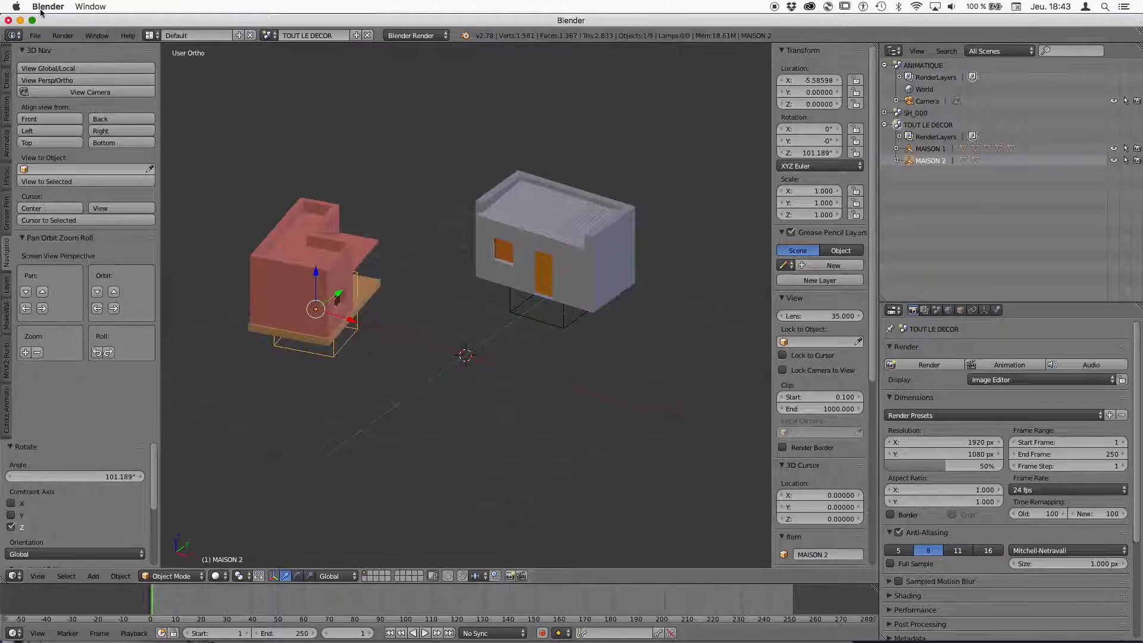
Step: Append the Cube object from the Object folder of home marcel.blend
left_click(35, 35)
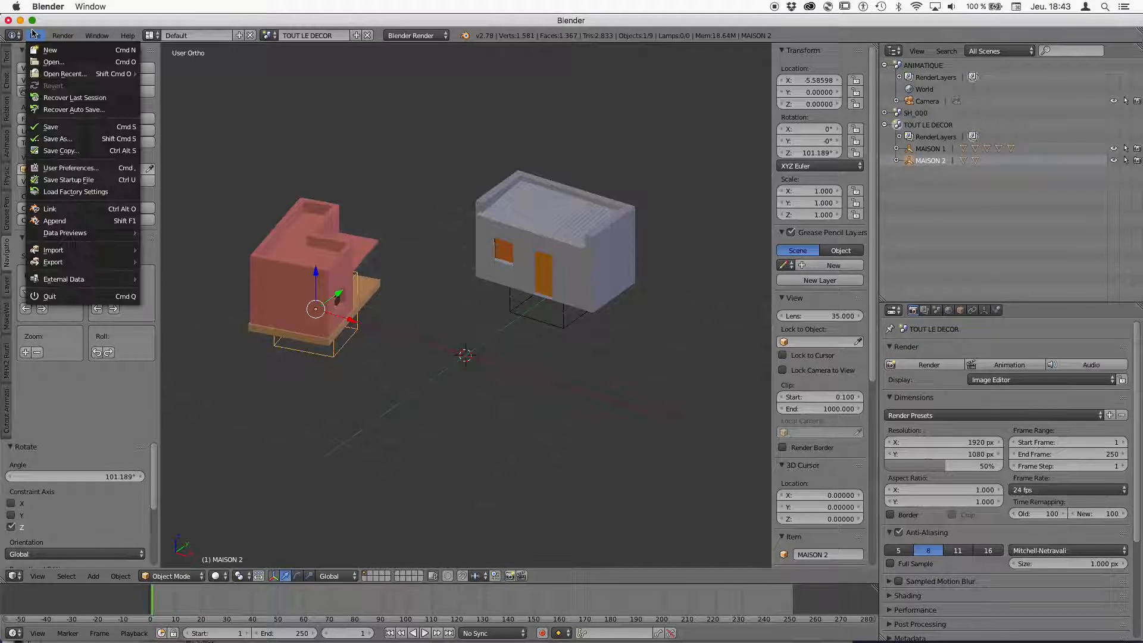
left_click(54, 220)
left_click(158, 97)
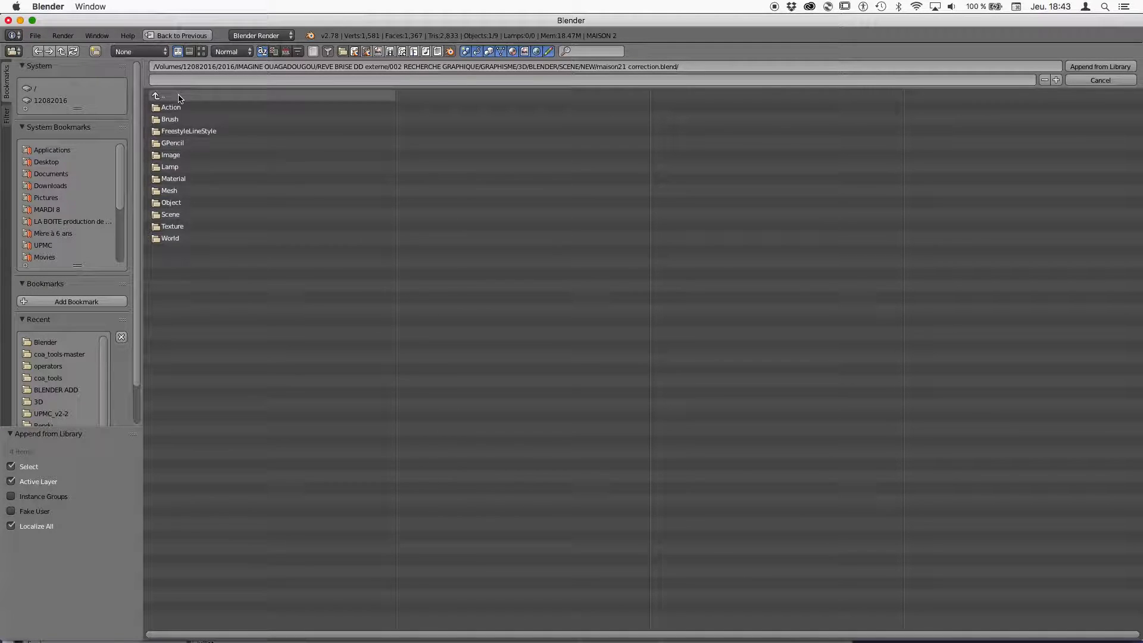
left_click(179, 97)
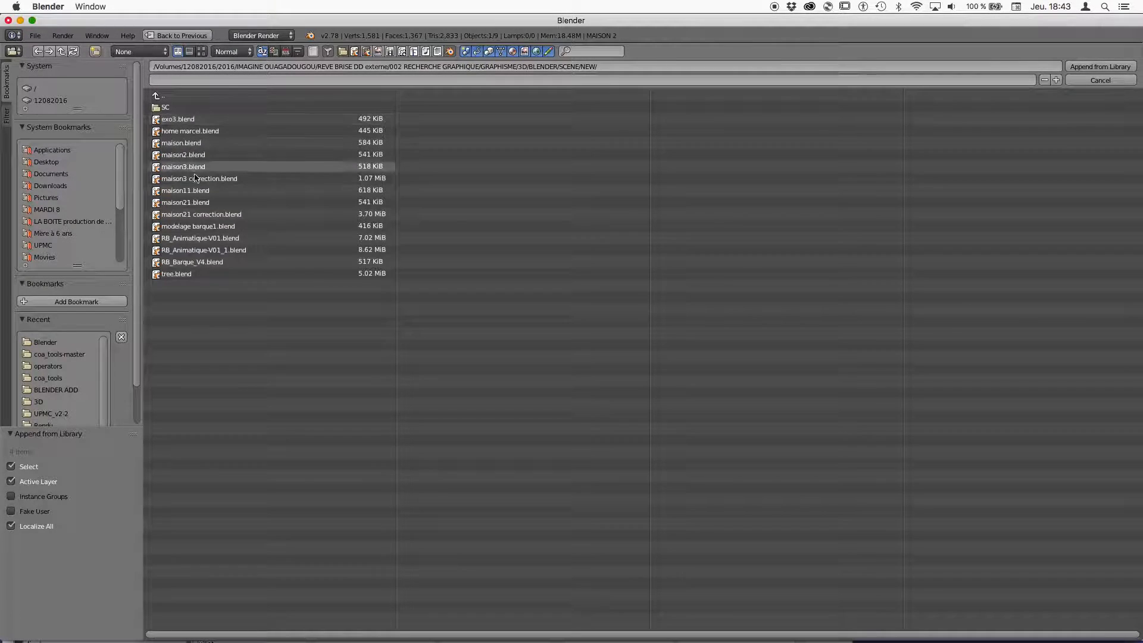
left_click(188, 134)
left_click(172, 179)
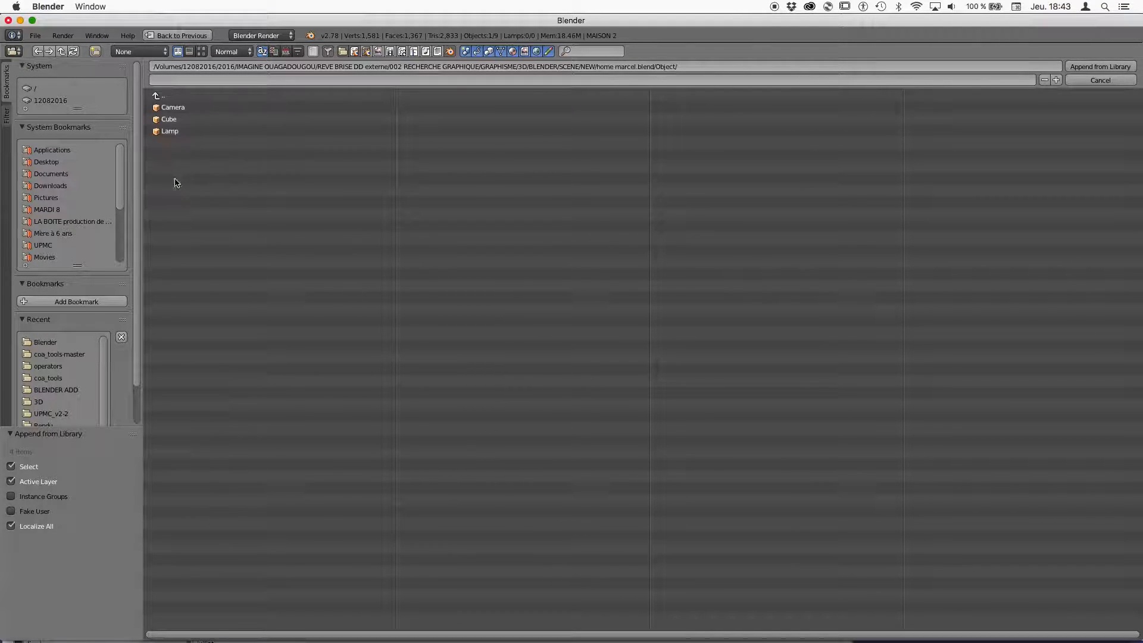
left_click(172, 120)
left_click(1110, 69)
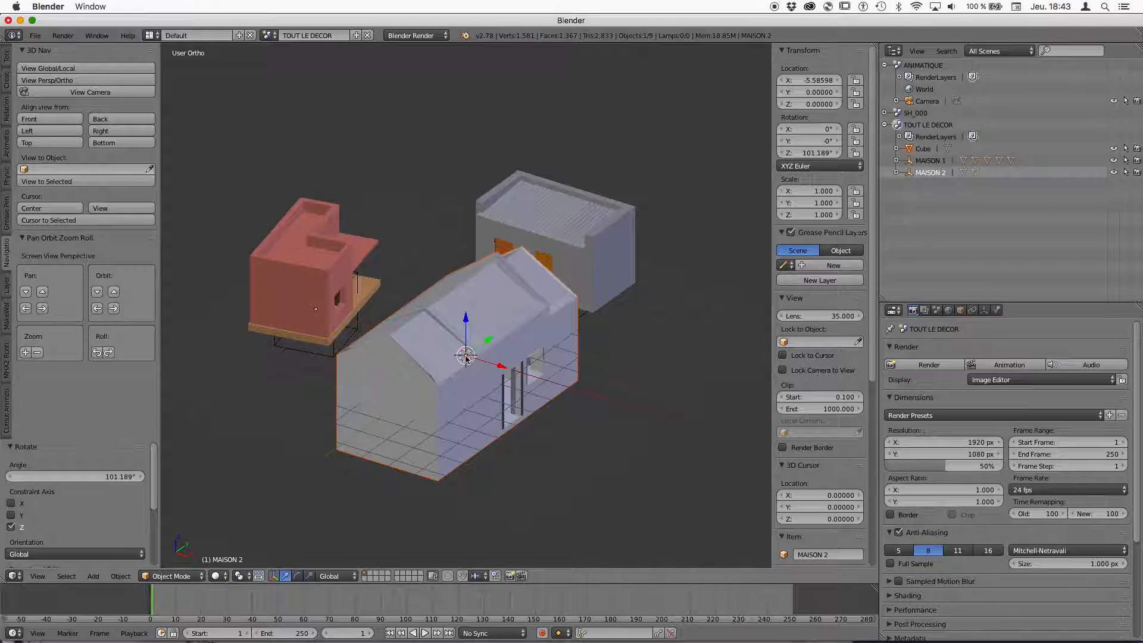
Step: Add a cube-shaped empty at the scene centre, inside the newly appended house
middle_click_drag(496, 364, 519, 384)
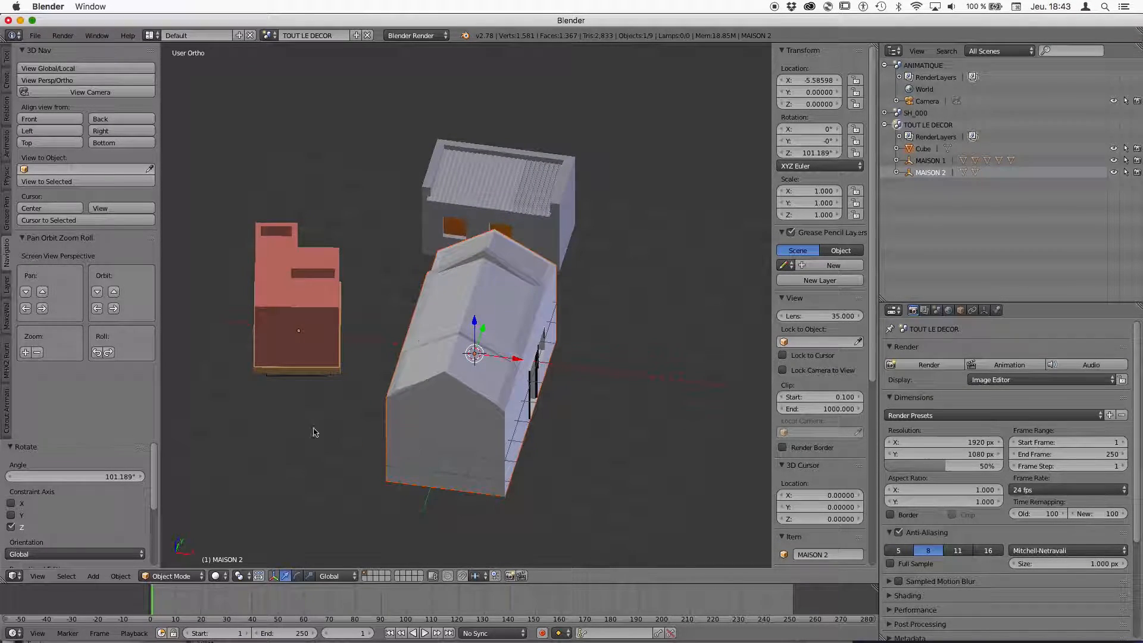
middle_click_drag(434, 350, 242, 499)
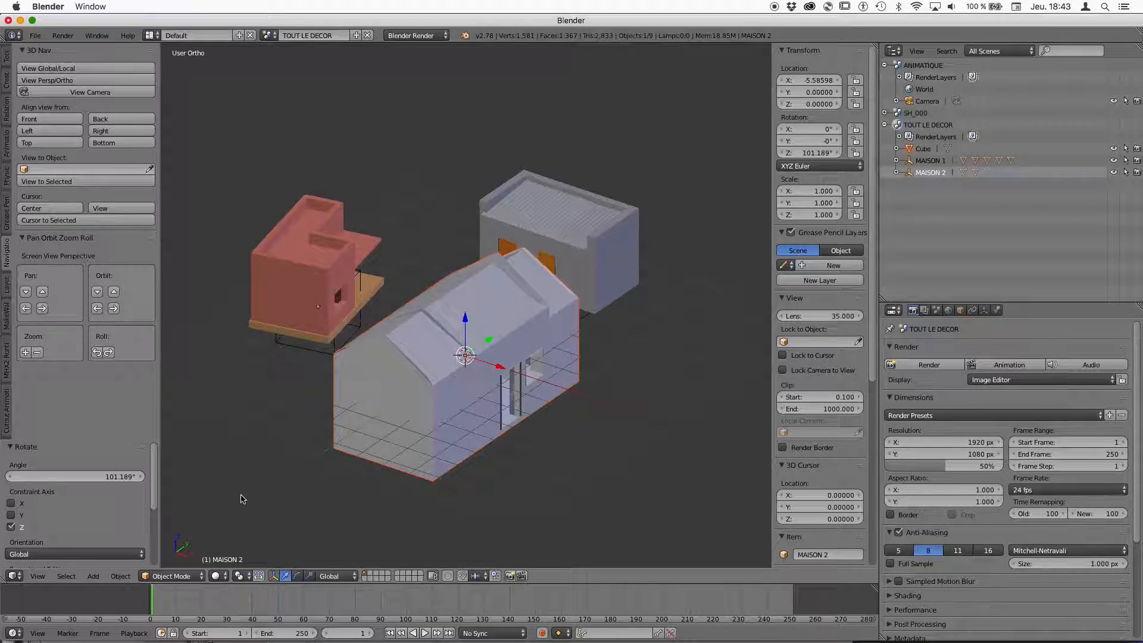
left_click(94, 576)
mouse_move(125, 473)
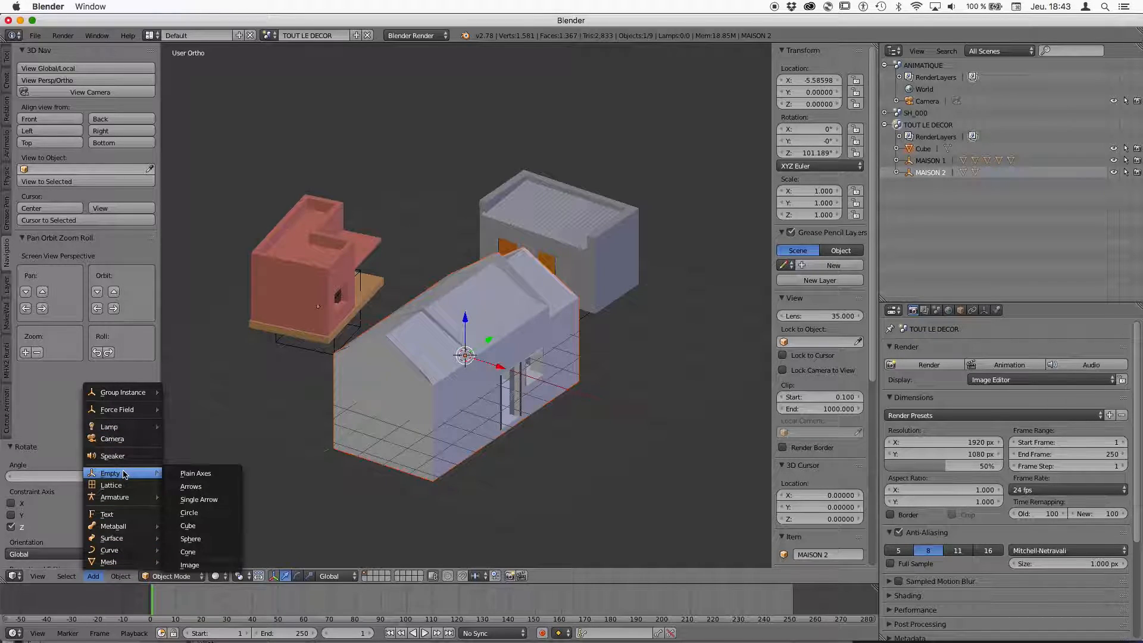
left_click(188, 525)
Step: Scale the appended Cube house down by a factor of about 0.678
middle_click_drag(510, 388, 513, 334)
right_click(516, 333)
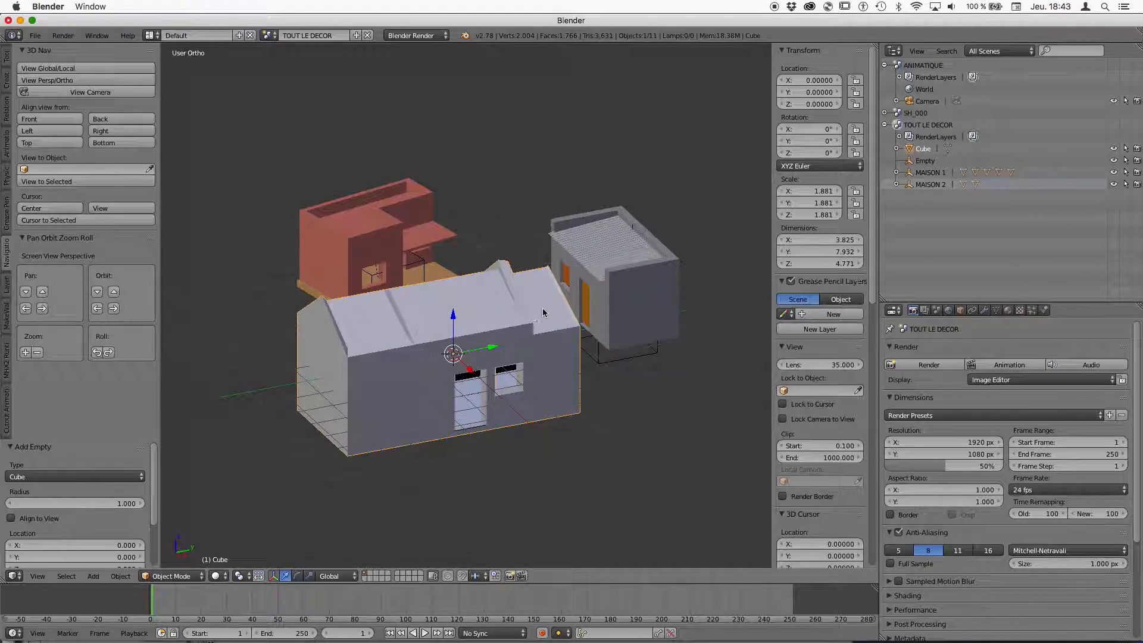
key("s")
left_click(514, 327)
middle_click_drag(513, 327, 622, 400)
middle_click_drag(505, 407, 370, 384)
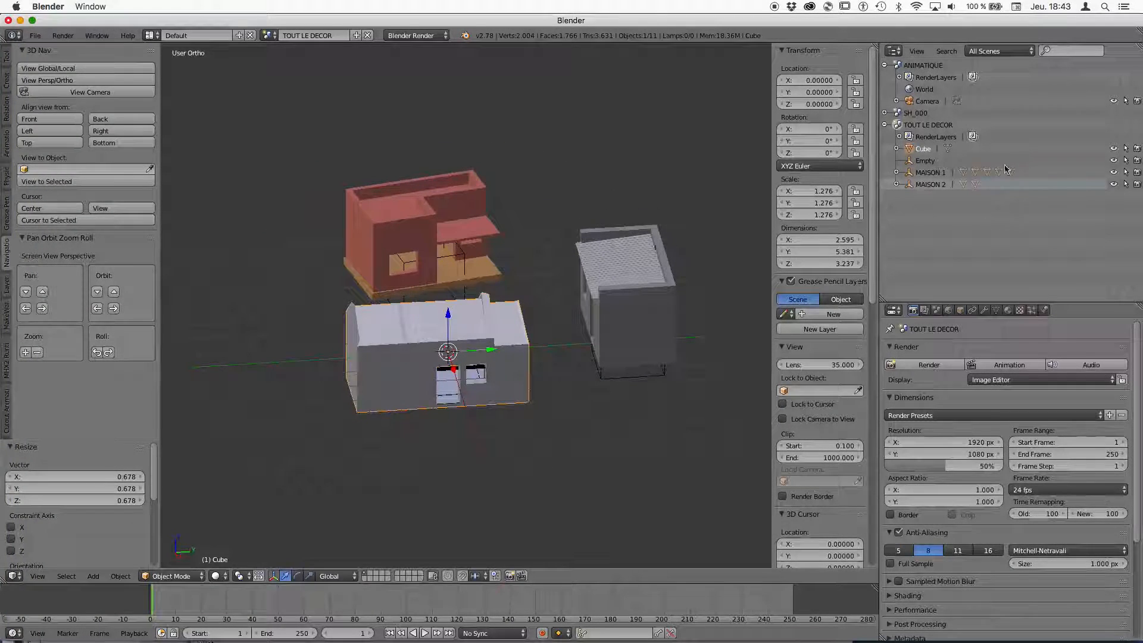
Step: Rename the new empty as MASON MARCEL
double_click(925, 161)
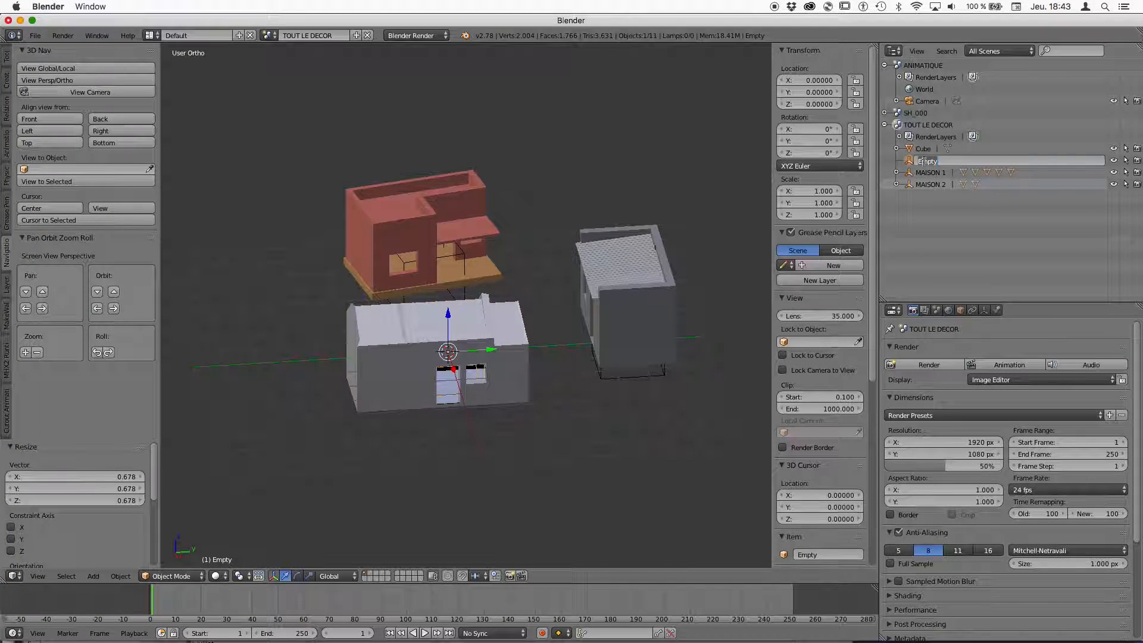
type("MAISON MARCEL")
key("Return")
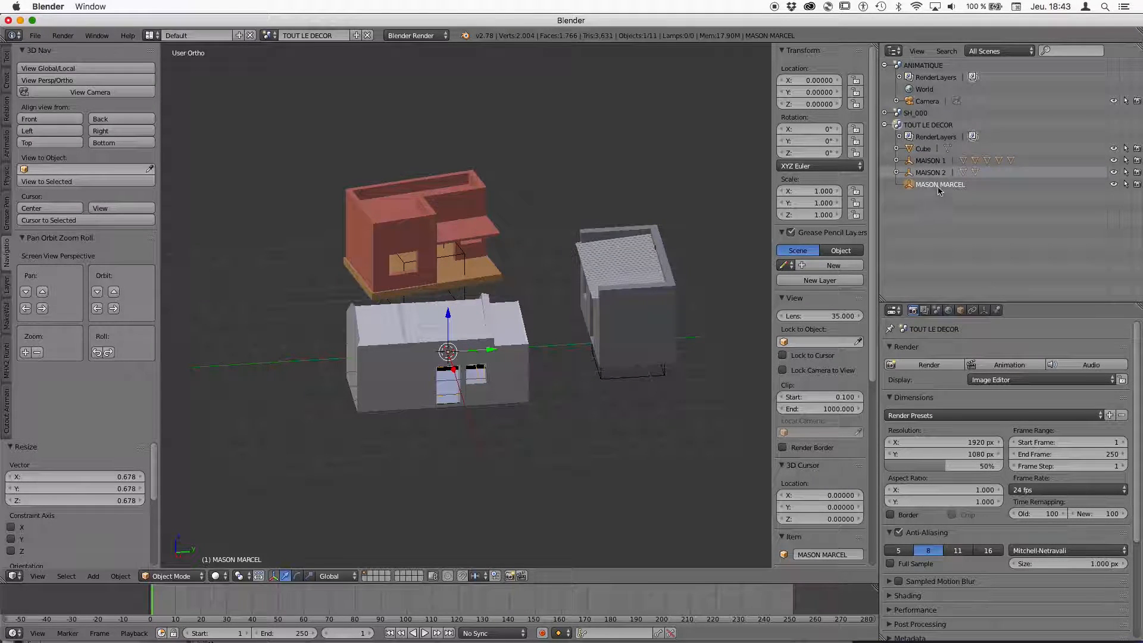
Step: Parent the Cube house to the MASON MARCEL empty and select the Cube for editing
left_click_drag(909, 151, 939, 185)
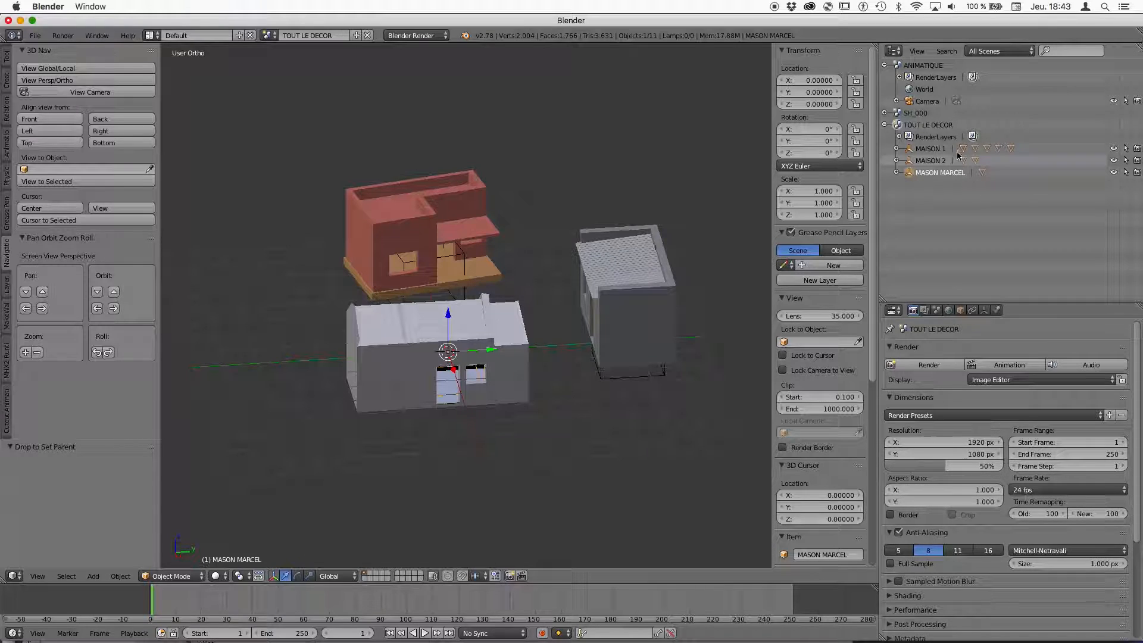
left_click(912, 185)
middle_click_drag(467, 427, 565, 332)
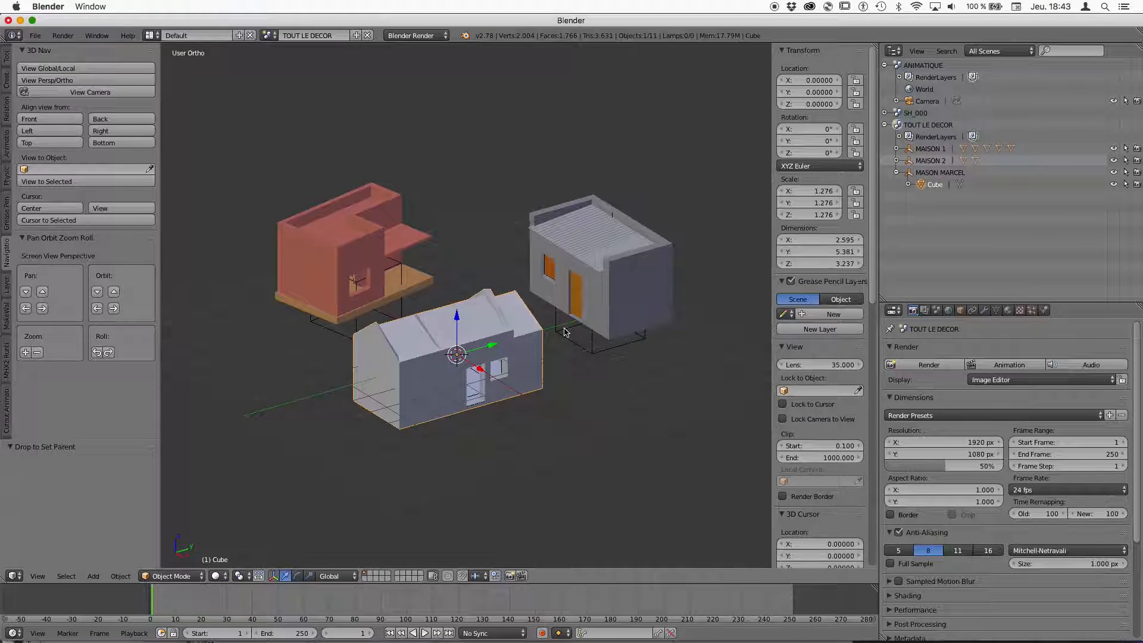
Step: Raise the Cube house vertically in front view so that its base rests on the ground line
left_click(53, 144)
left_click(56, 119)
left_click_drag(480, 337, 503, 297)
scroll(498, 380, "up", 6)
Step: Move the MASON MARCEL empty with its house to about X 4.84, Y -3.40, away from the other two houses
right_click(548, 474)
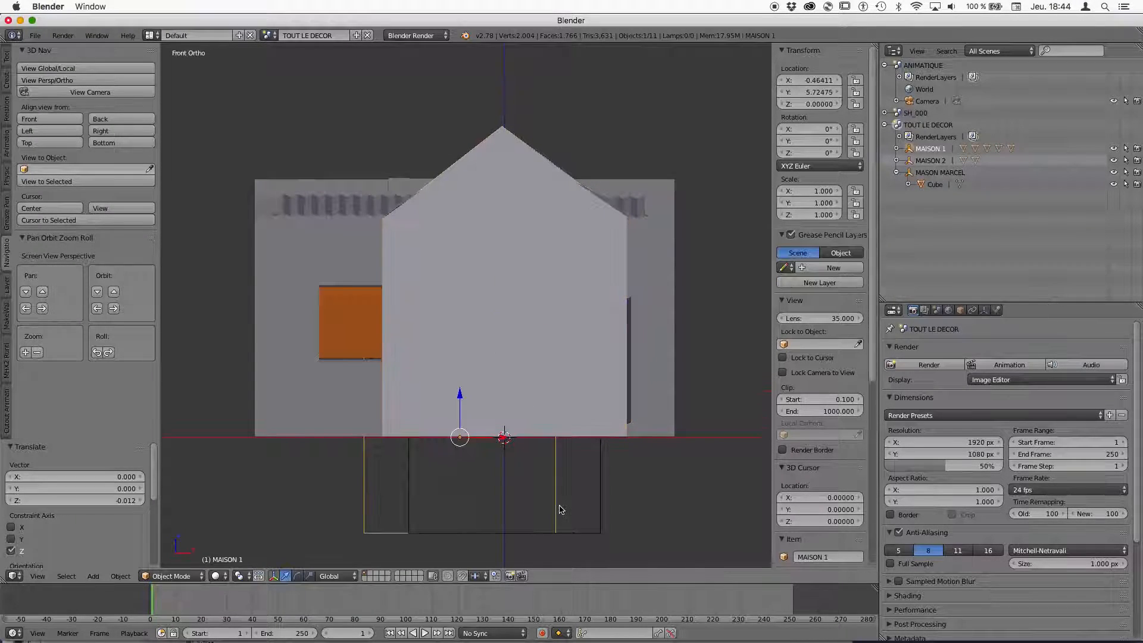
scroll(485, 460, "down", 4)
middle_click_drag(485, 459, 509, 417)
middle_click_drag(550, 309, 473, 384)
right_click(483, 397)
left_click_drag(487, 360, 359, 366)
middle_click_drag(499, 398, 608, 404)
left_click_drag(564, 416, 795, 379)
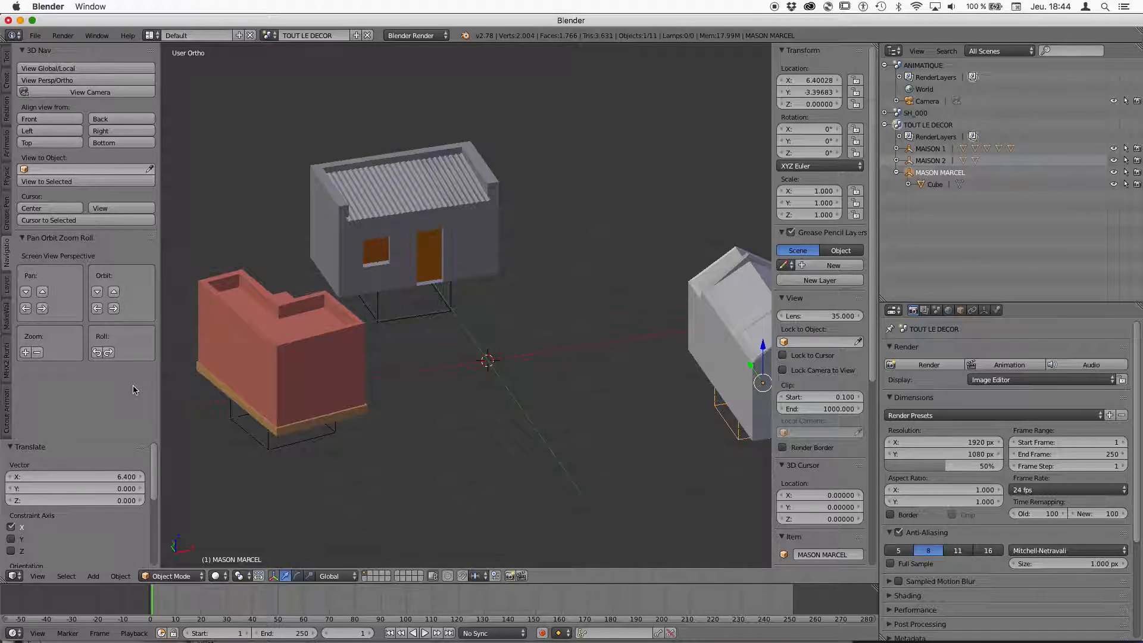
scroll(510, 357, "down", 3)
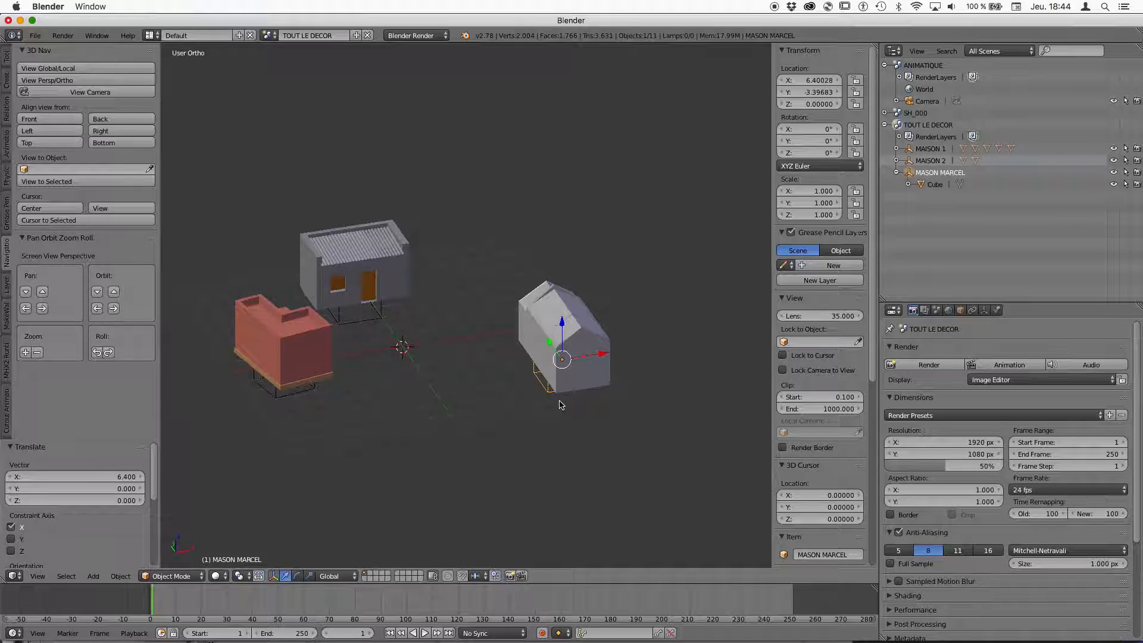
left_click_drag(591, 359, 555, 361)
Step: Rotate the MASON MARCEL house about 164° around the Z axis so its front turns towards the scene centre
middle_click_drag(555, 361, 584, 353)
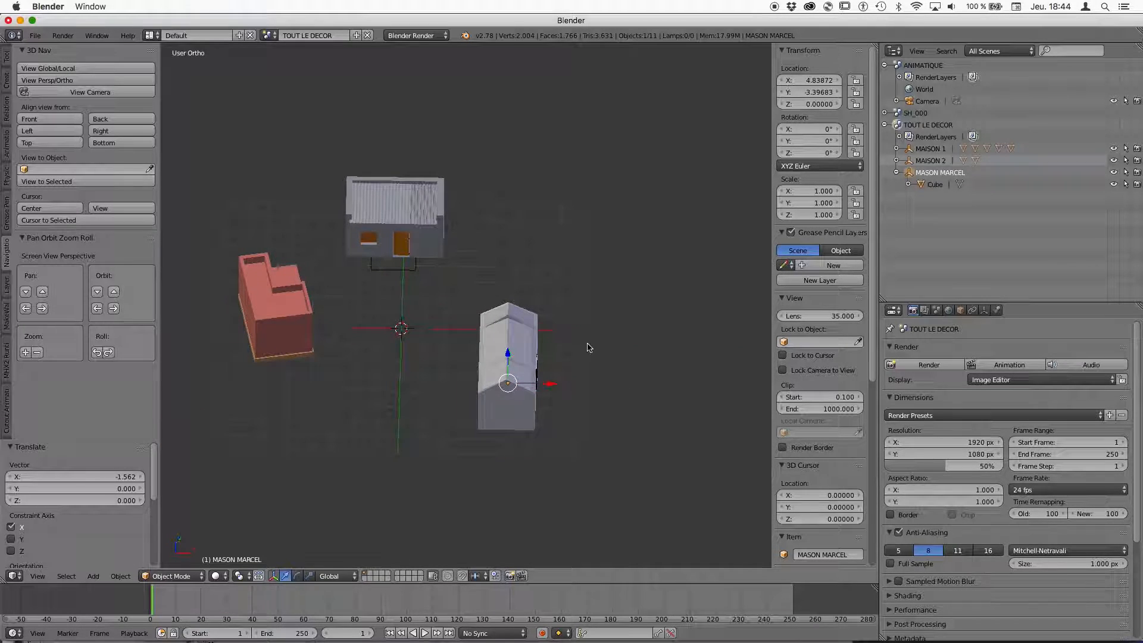
key("r")
key("z")
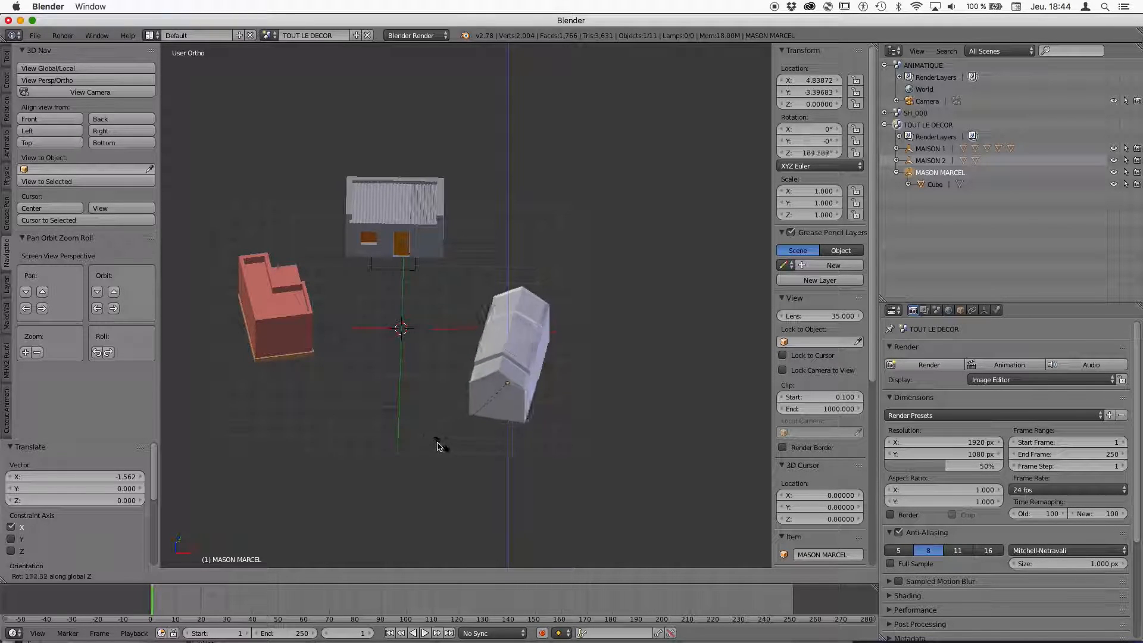
left_click(438, 444)
middle_click_drag(437, 443, 617, 370)
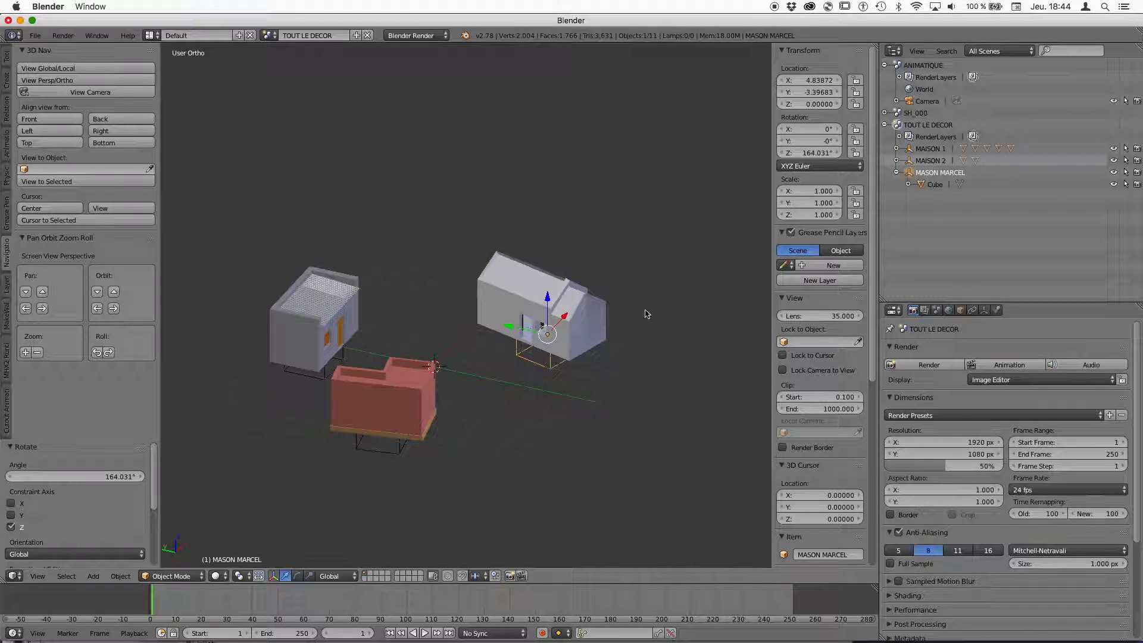
Step: Move MASON MARCEL about 3.55 units along Y only, so it stands opposite the red house
key("KP_7")
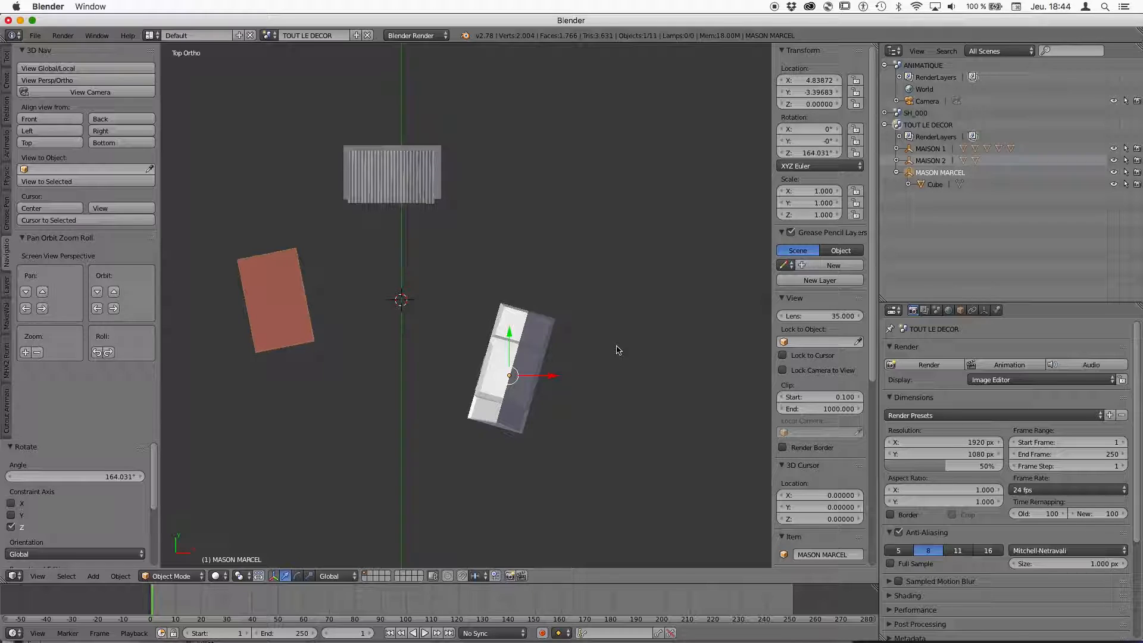
key("g")
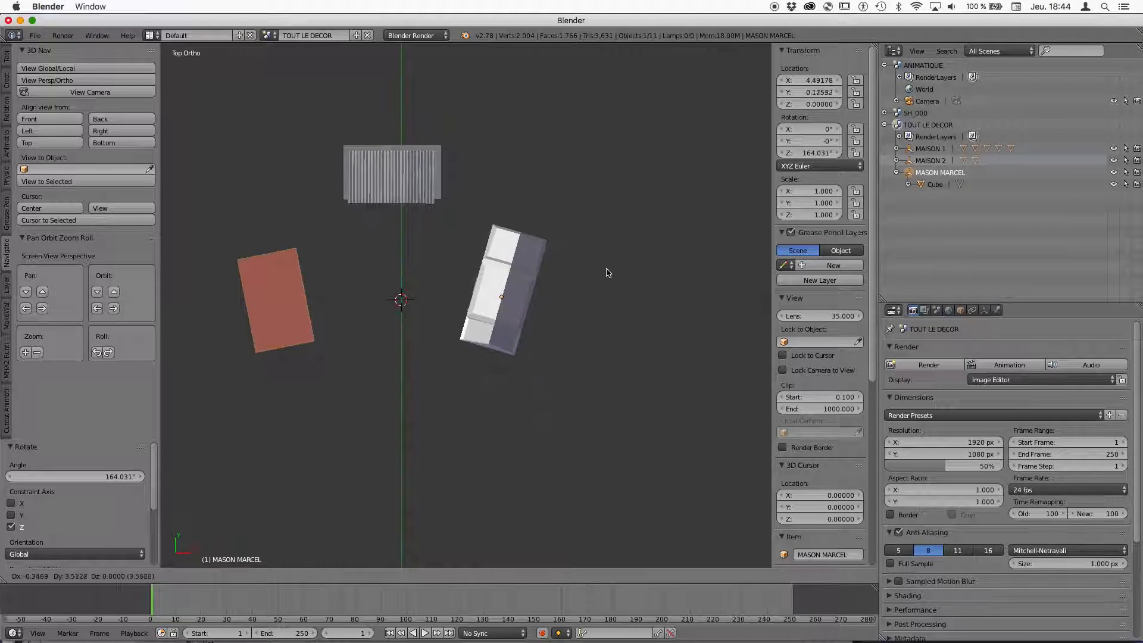
left_click(607, 273)
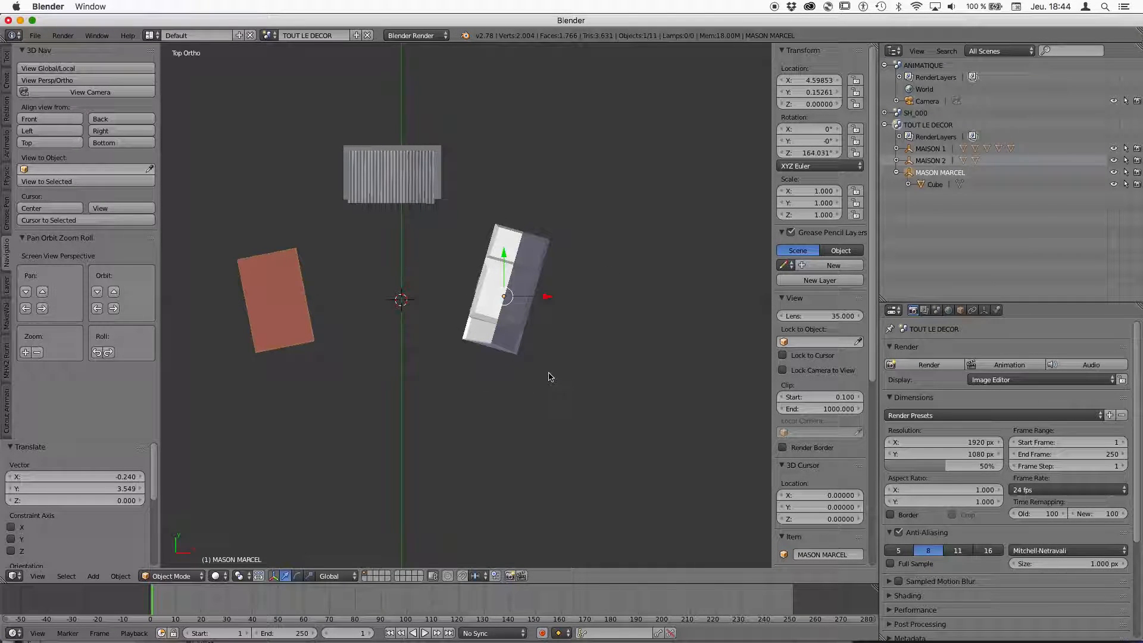
left_click(50, 119)
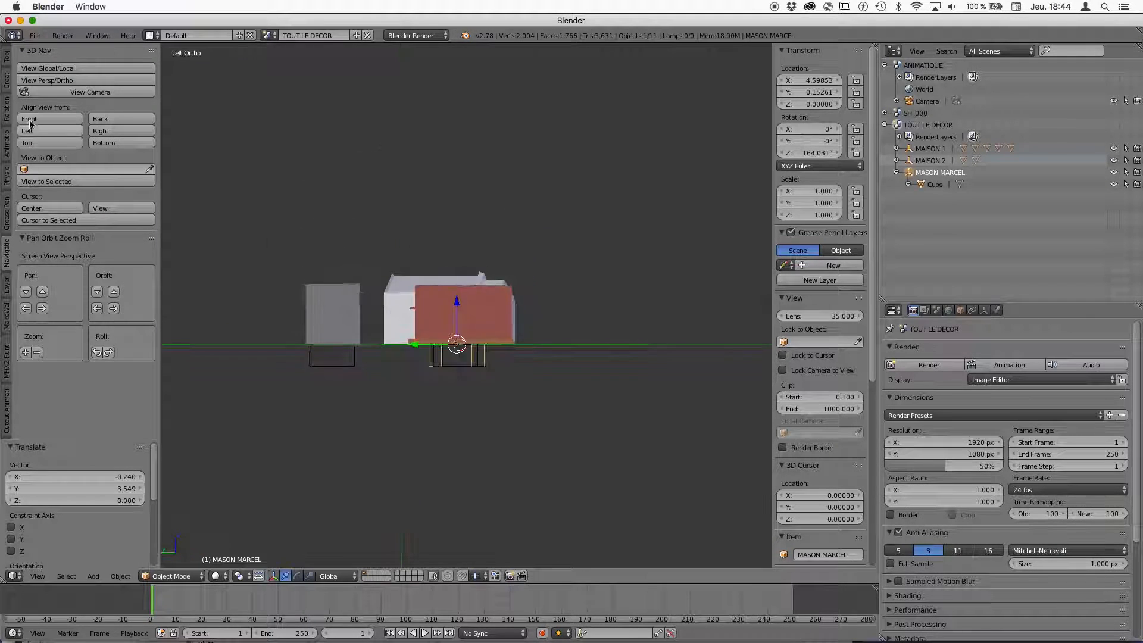
middle_click_drag(476, 366, 540, 444)
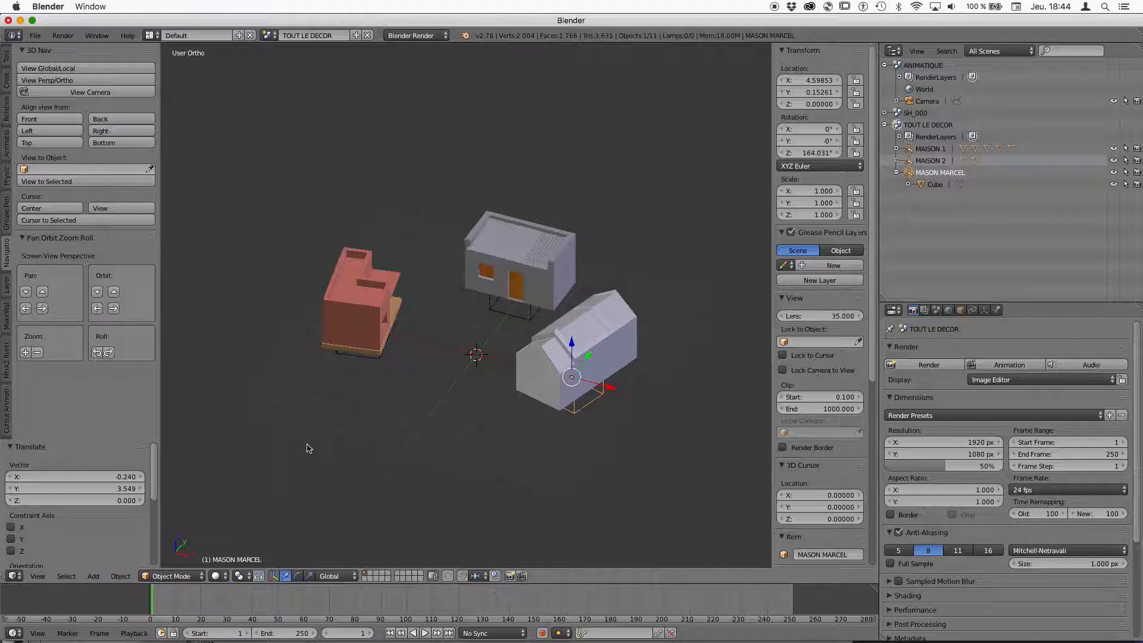
left_click(118, 539)
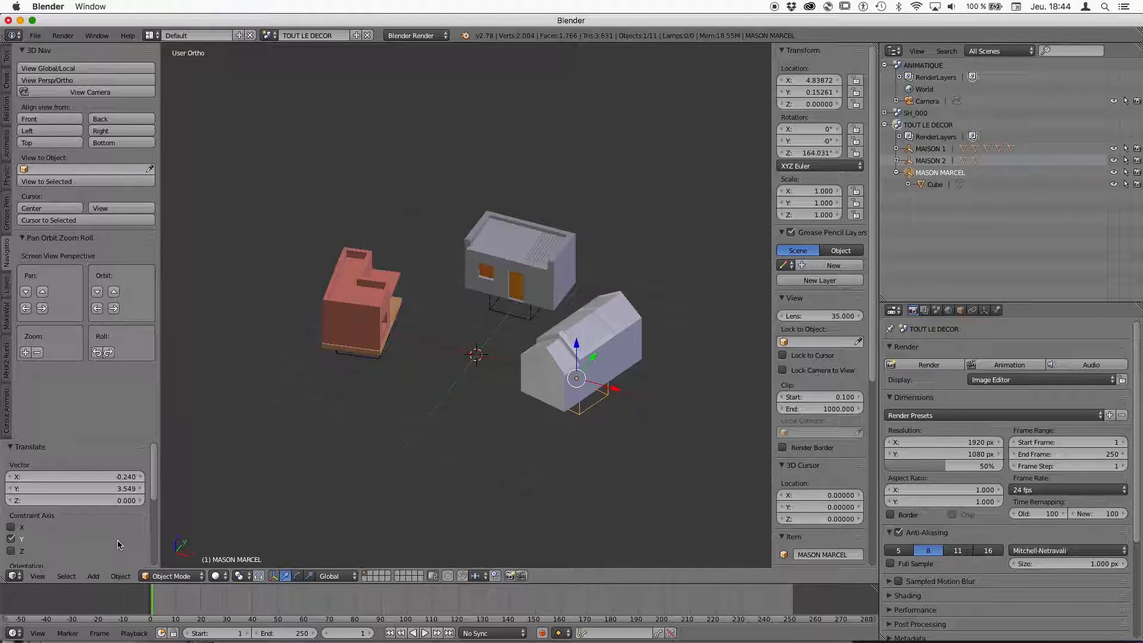
Step: Add a ground plane at the scene centre and scale it up by about 8.46 so it extends beneath all three houses
left_click(90, 576)
mouse_move(121, 562)
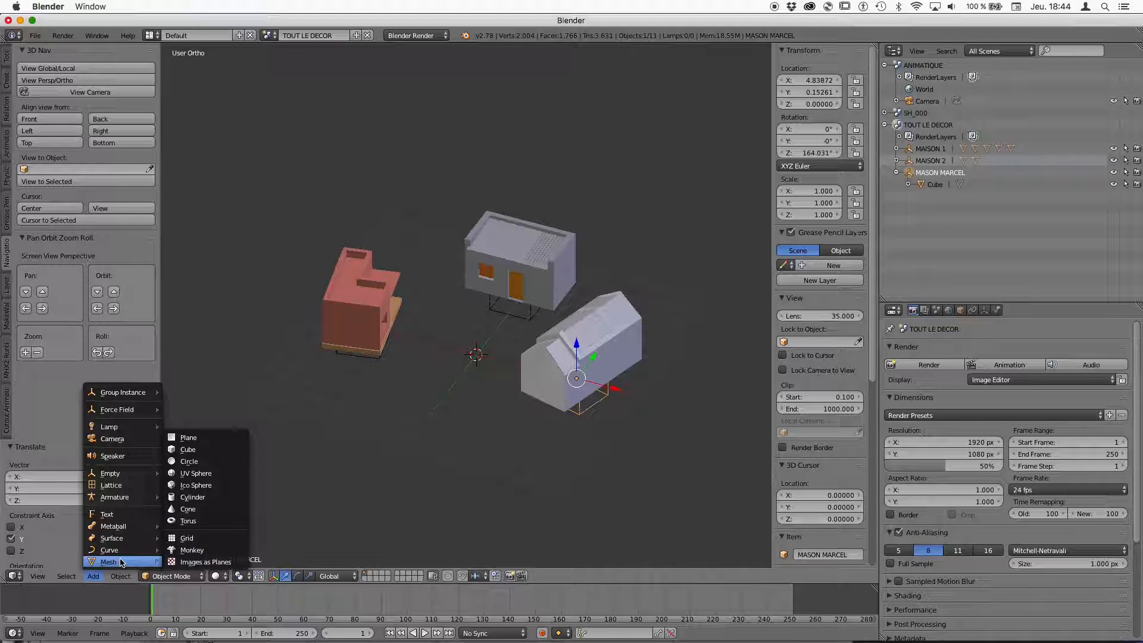
left_click(201, 440)
key("s")
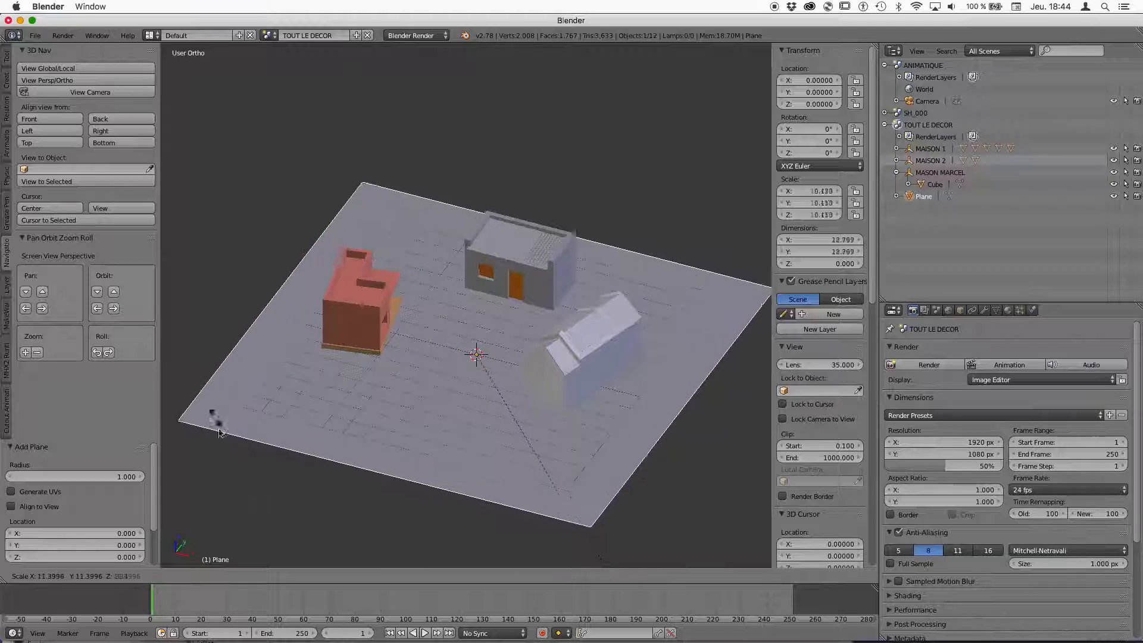
left_click(303, 191)
middle_click_drag(303, 191, 654, 447)
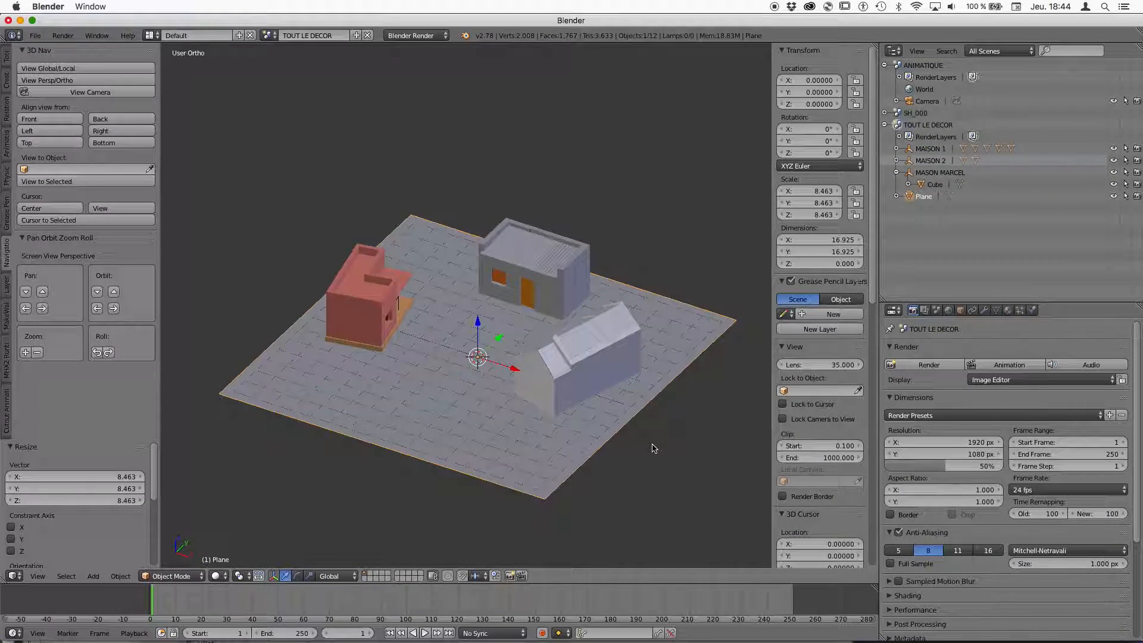
scroll(581, 385, "up", 2)
middle_click_drag(568, 383, 542, 396)
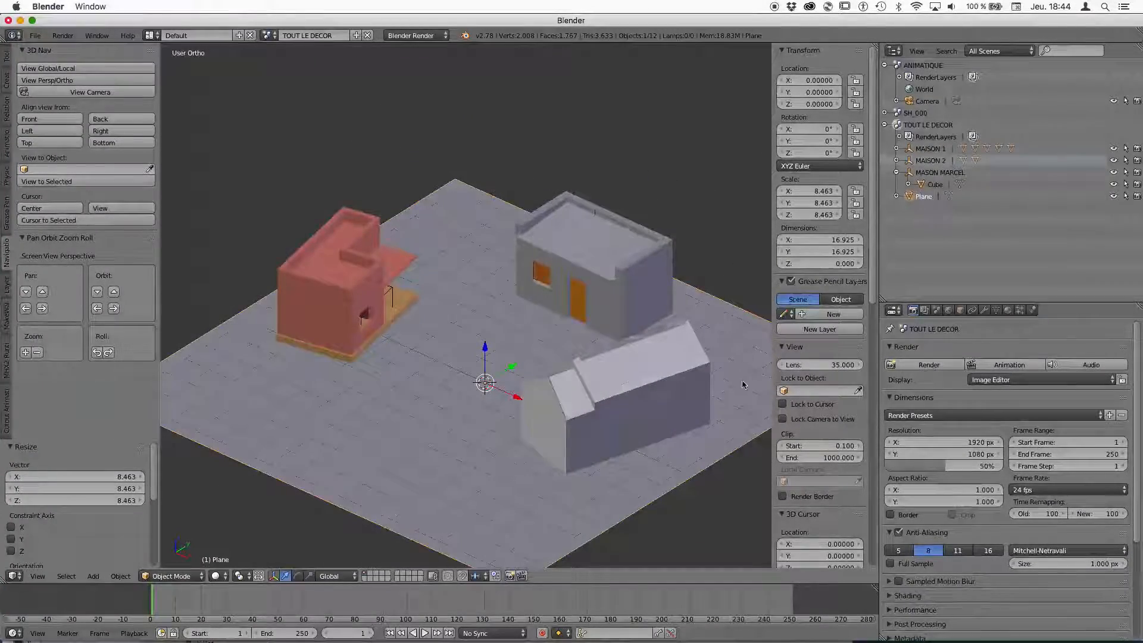
Step: Add a Sun lamp at the scene centre and raise it above the houses to about Z 10.76
left_click(119, 576)
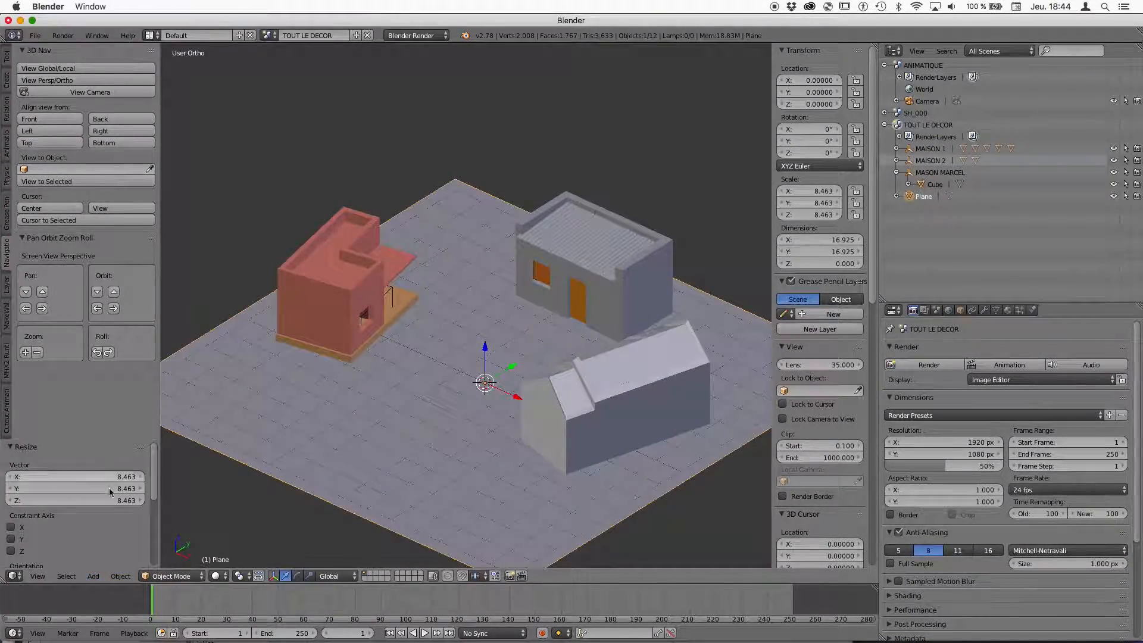
left_click(98, 576)
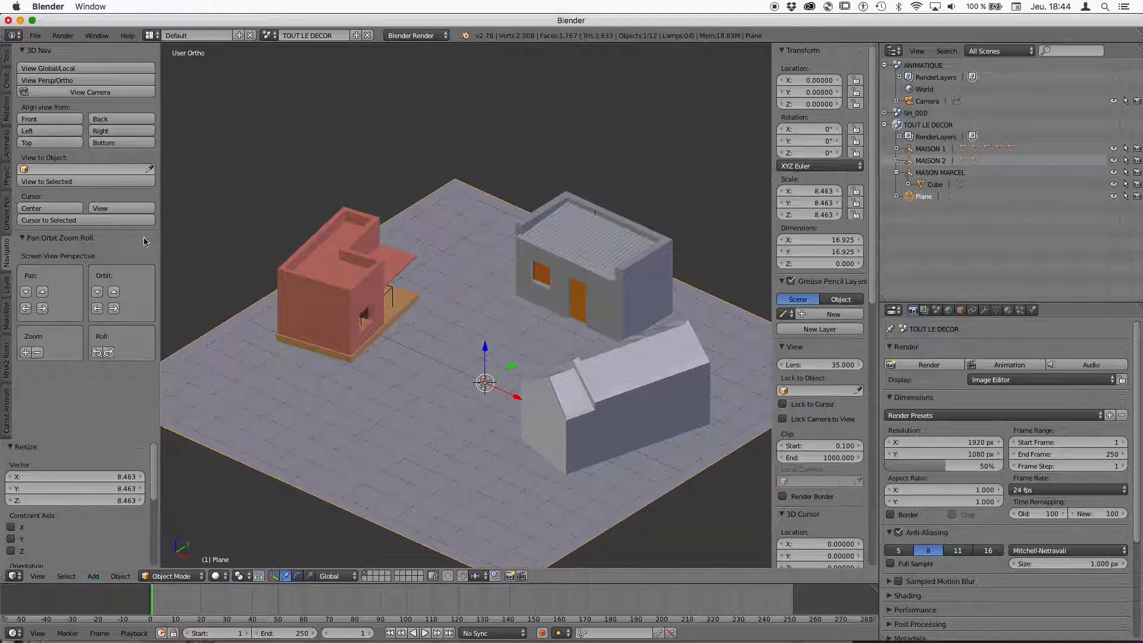
left_click(99, 576)
mouse_move(142, 428)
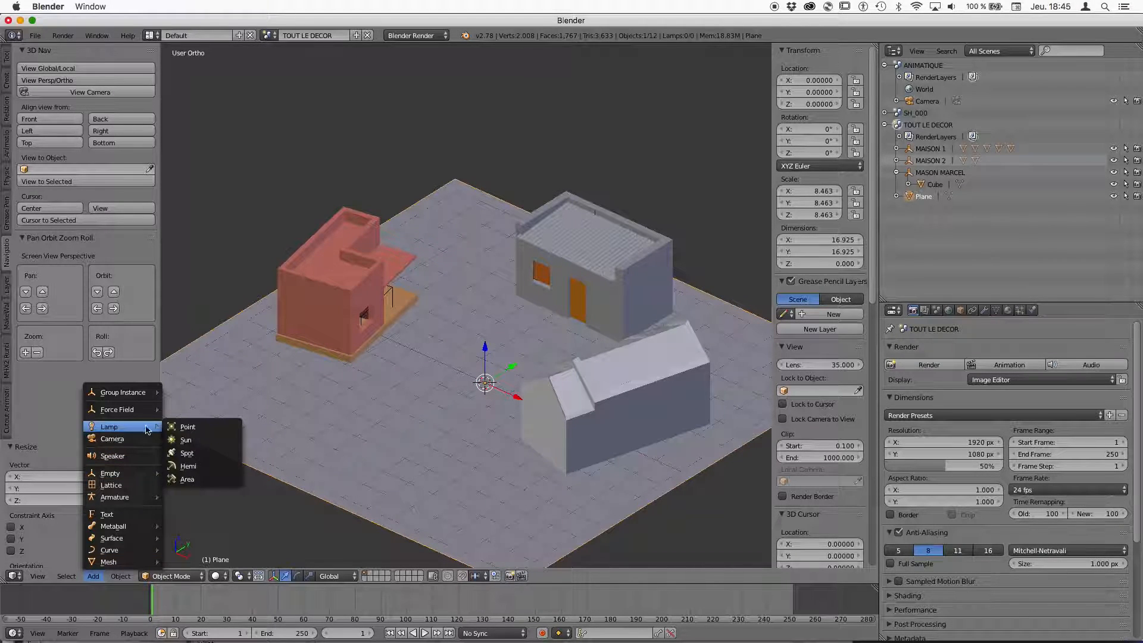
left_click(189, 439)
left_click_drag(482, 365, 425, 266)
middle_click_drag(622, 346, 441, 458)
Step: Add a camera, raise it to about Z 3.20 and shift it along Y to about -6.21
left_click(93, 575)
left_click(92, 576)
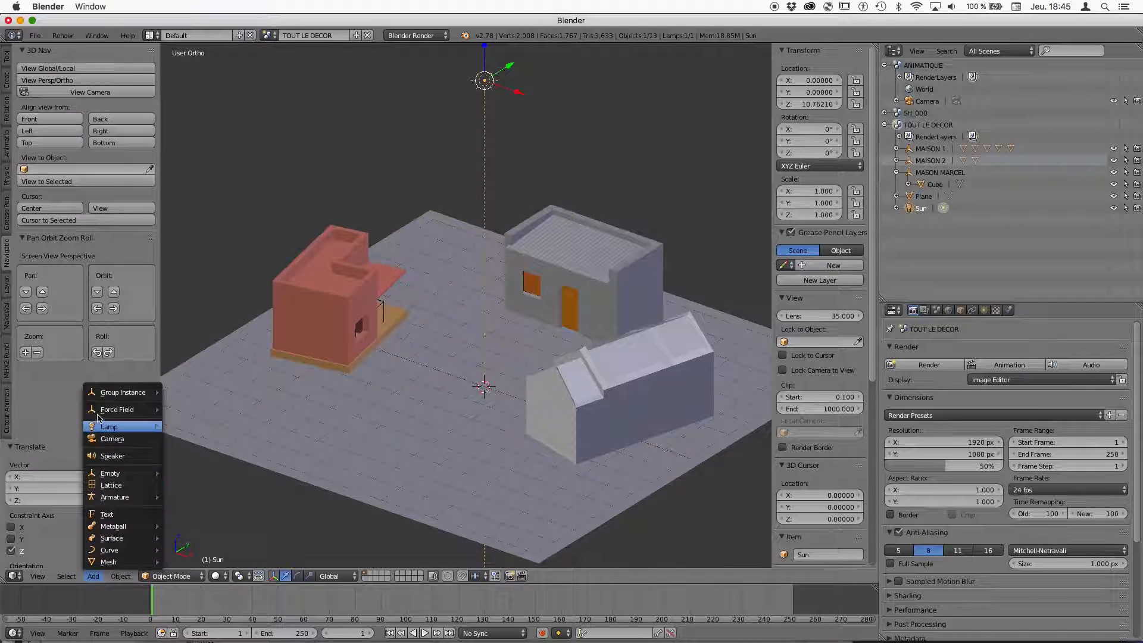
left_click(120, 437)
left_click_drag(489, 370, 539, 274)
middle_click_drag(506, 301, 458, 325)
left_click_drag(513, 298, 326, 352)
Step: Reframe through the new camera by moving it to about X 2.38, Y -4.22, Z 3.51
key("KP_0")
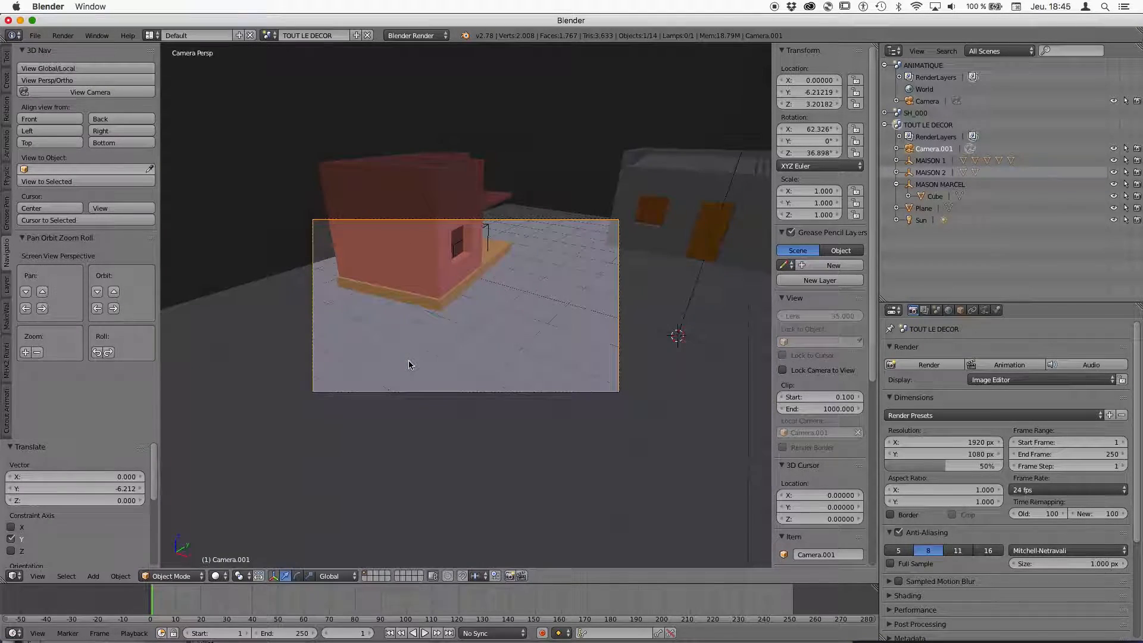
key("g")
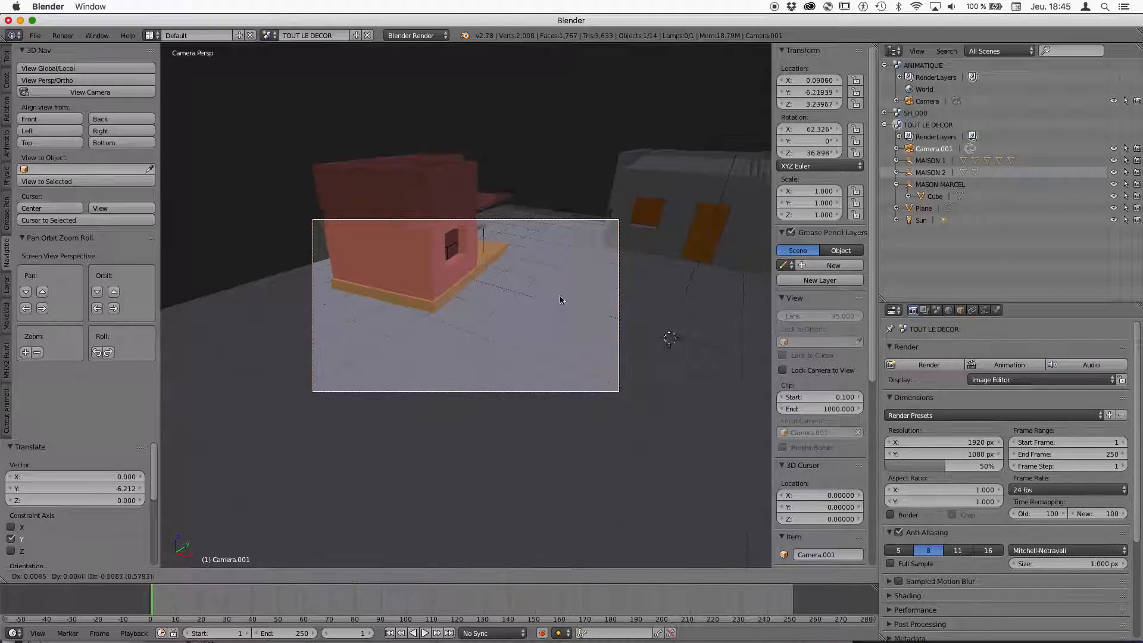
left_click(713, 288)
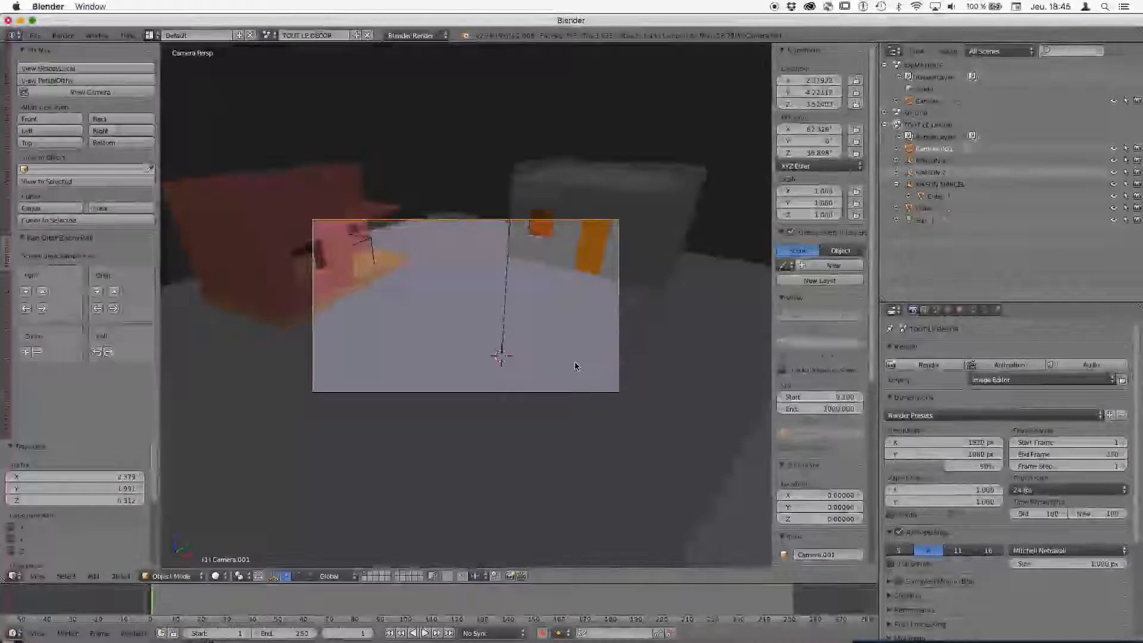
Step: Set the camera's focal length to about 58.45 mm
scroll(549, 353, "down", 1)
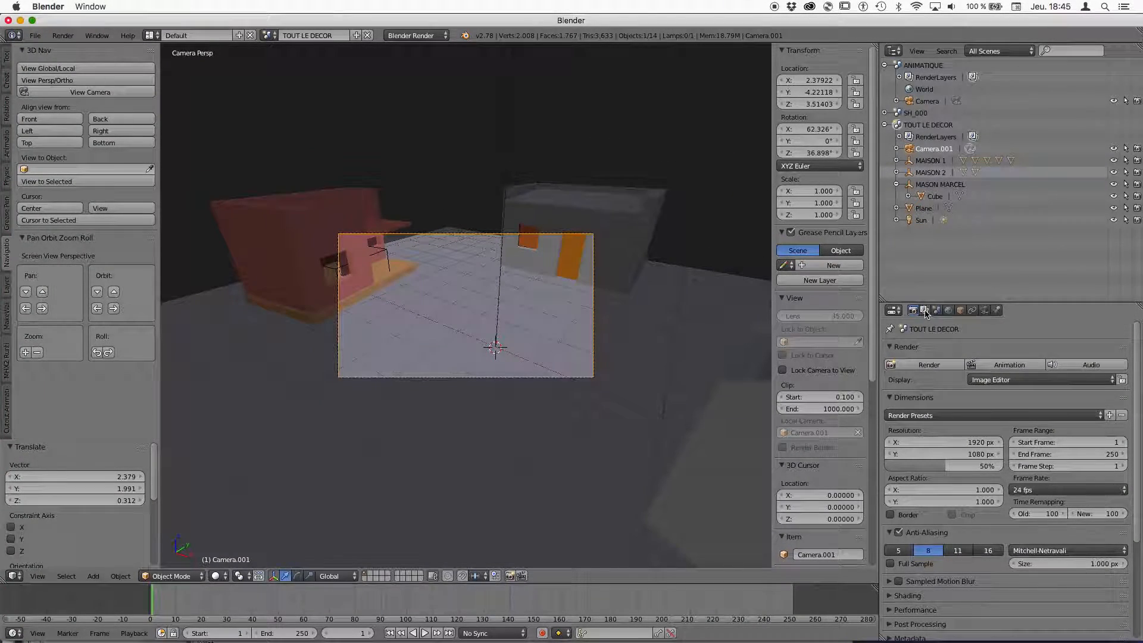
left_click(984, 310)
left_click_drag(1001, 402, 1048, 402)
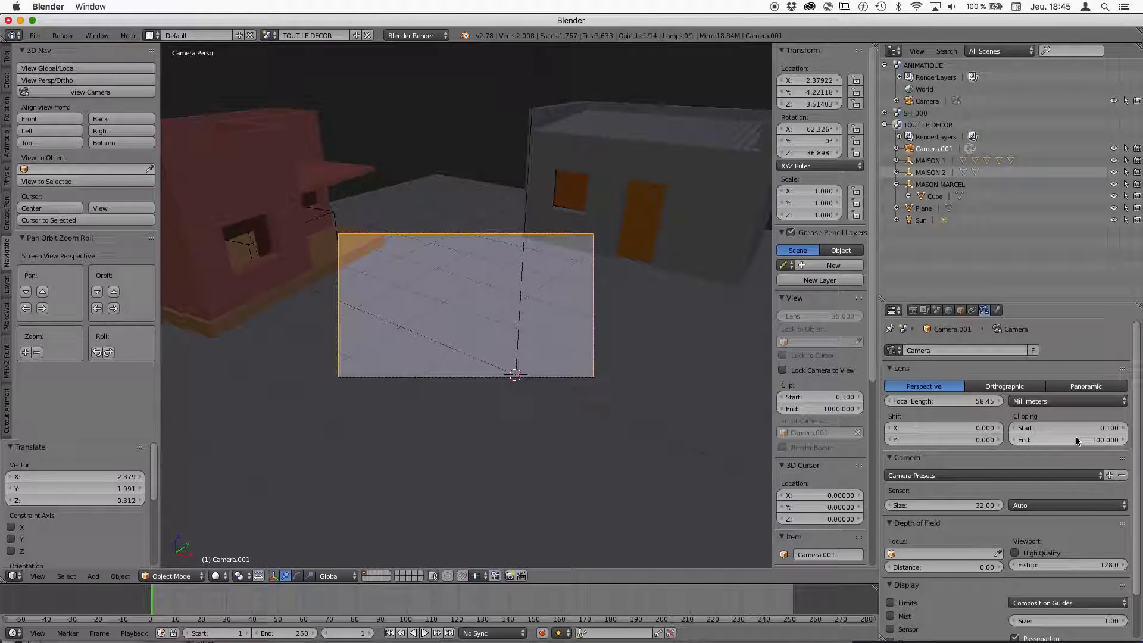
scroll(433, 290, "down", 2)
Step: Switch the transform orientation to Local and move the camera back about 14.12 units along its own Z axis
key("KP_0")
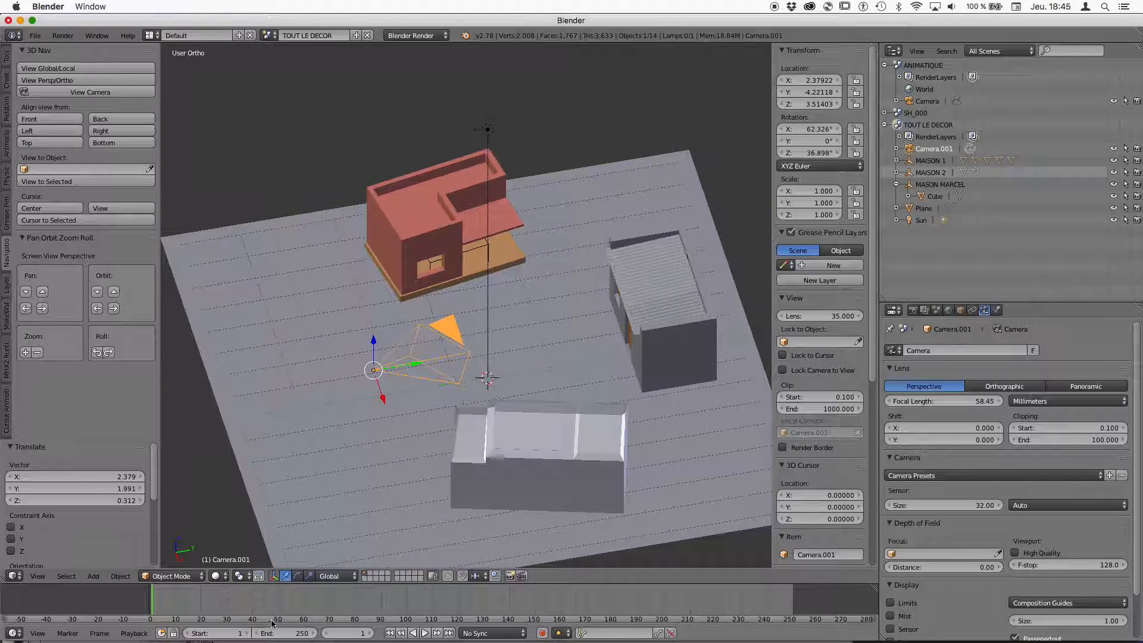
left_click(336, 576)
left_click(342, 549)
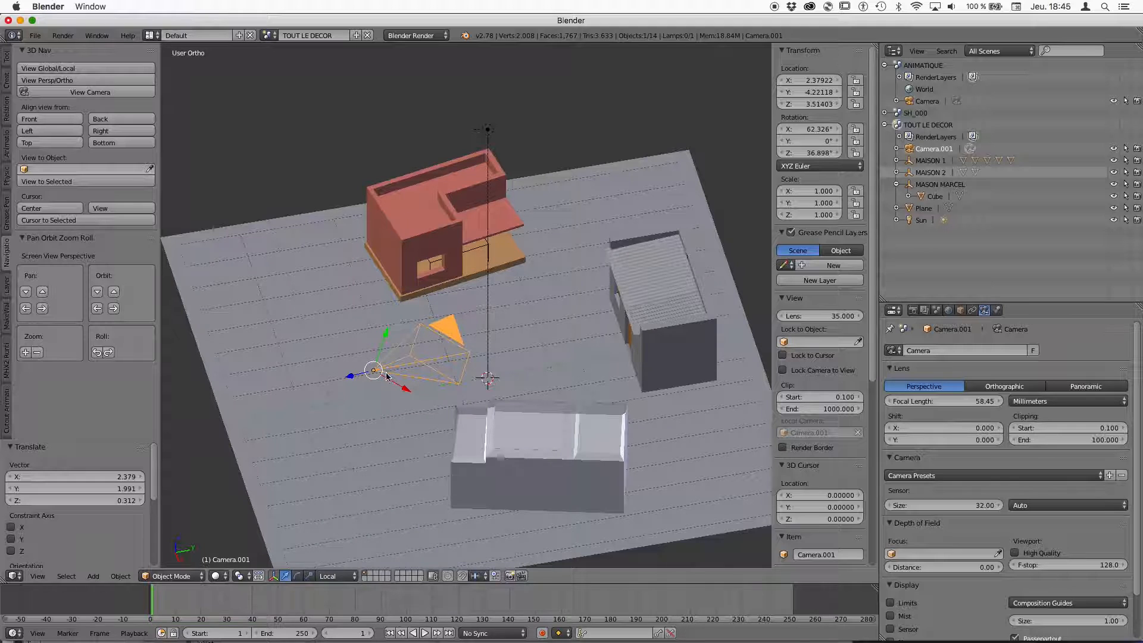
key("g")
key("z")
key("z")
left_click(741, 419)
Step: Adjust the framing through the camera by moving it to about X 10.75, Y -13.68, Z 9.92, keeping its rotation
key("KP_0")
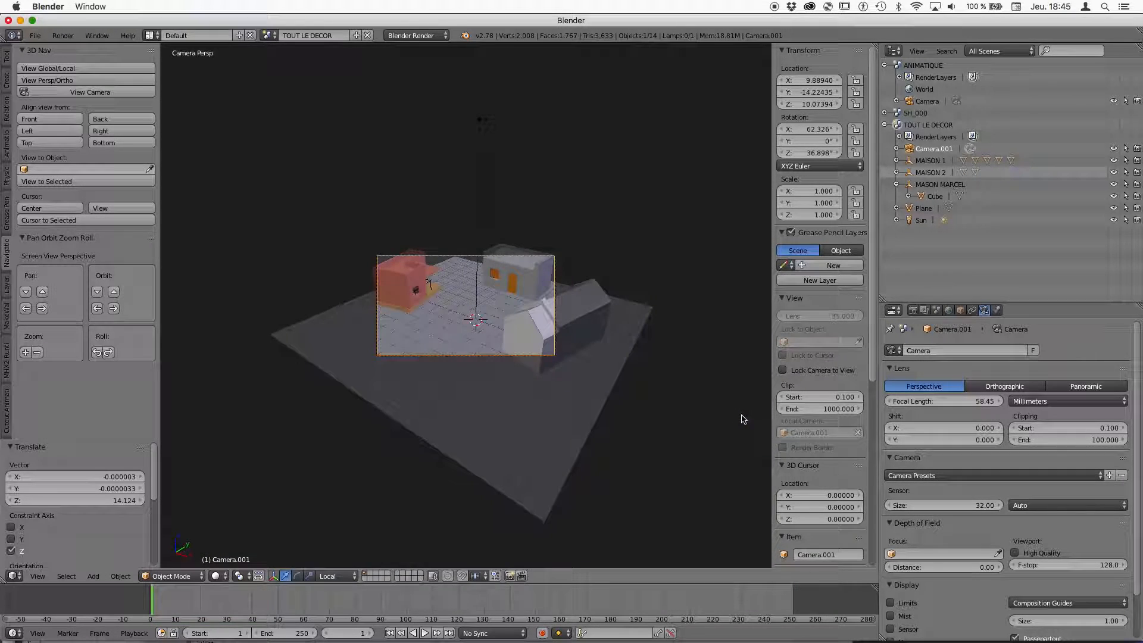
key("g")
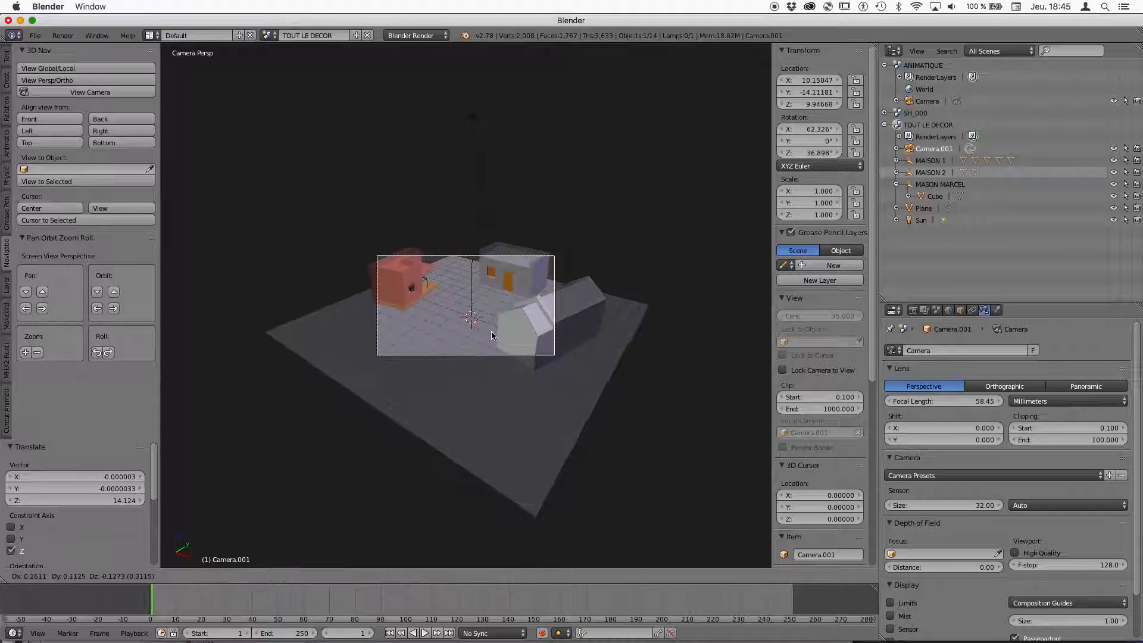
left_click(560, 367)
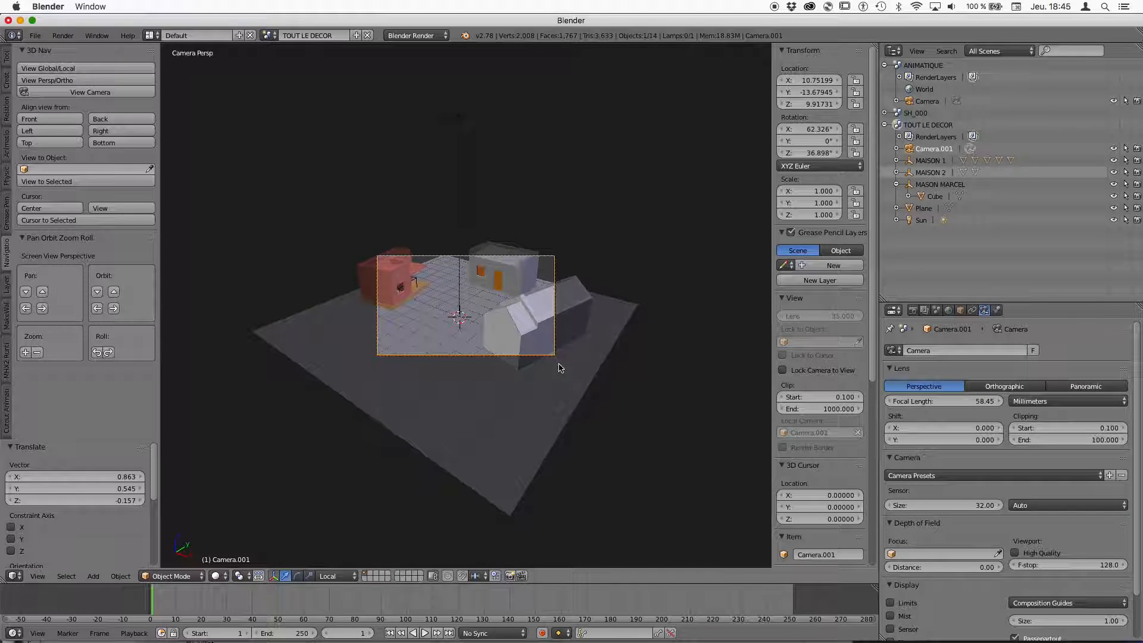
key("r")
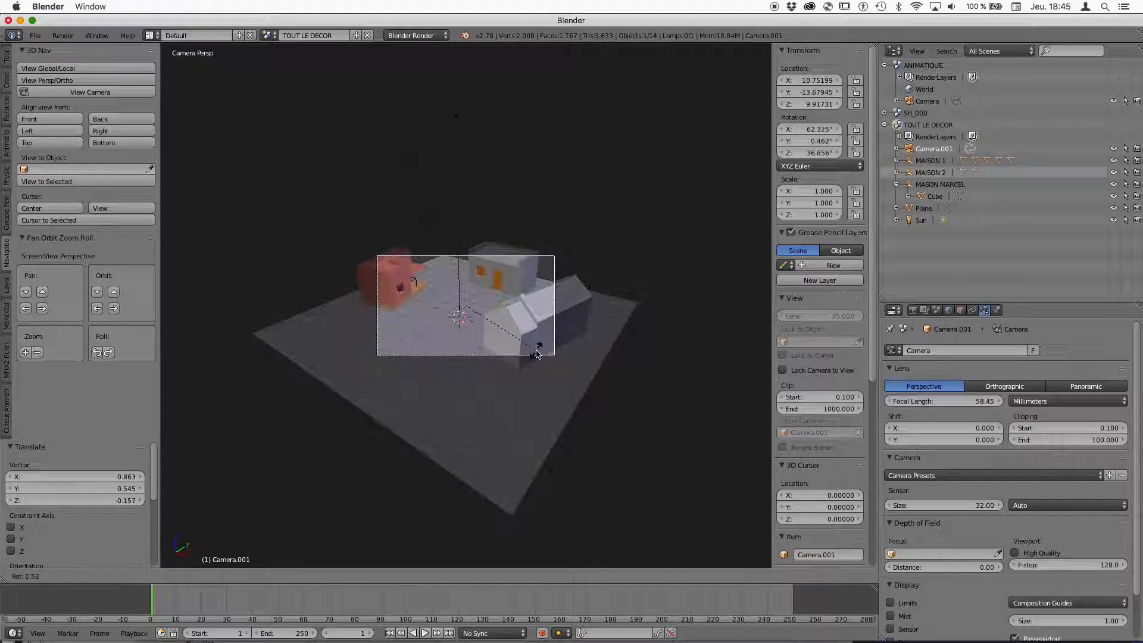
right_click(536, 350)
key("KP_0")
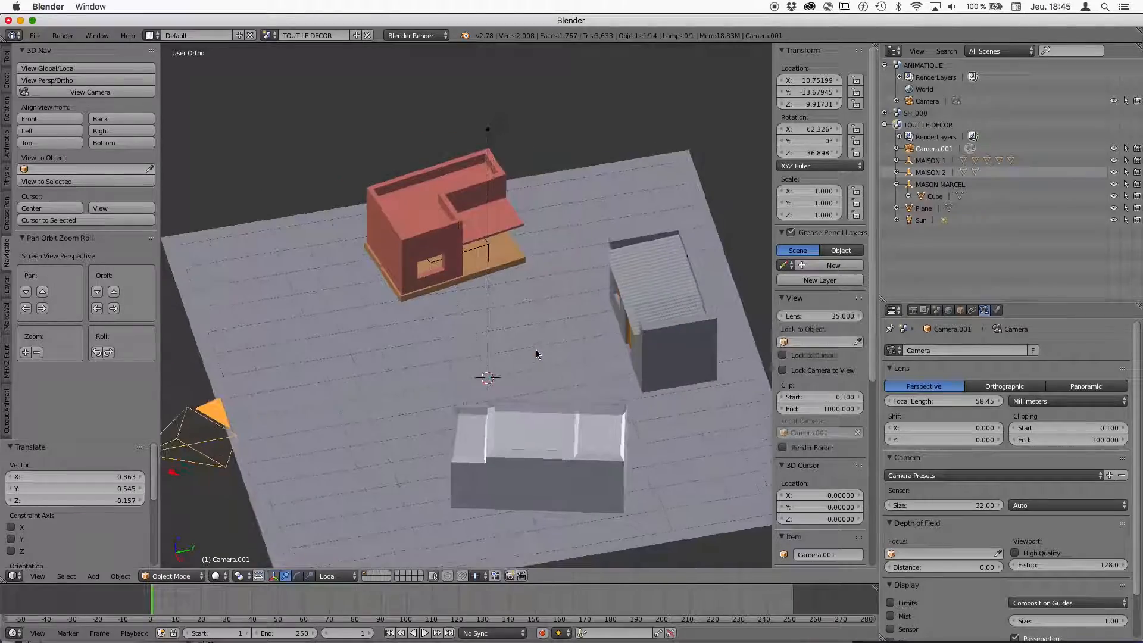
middle_click_drag(428, 419, 633, 425)
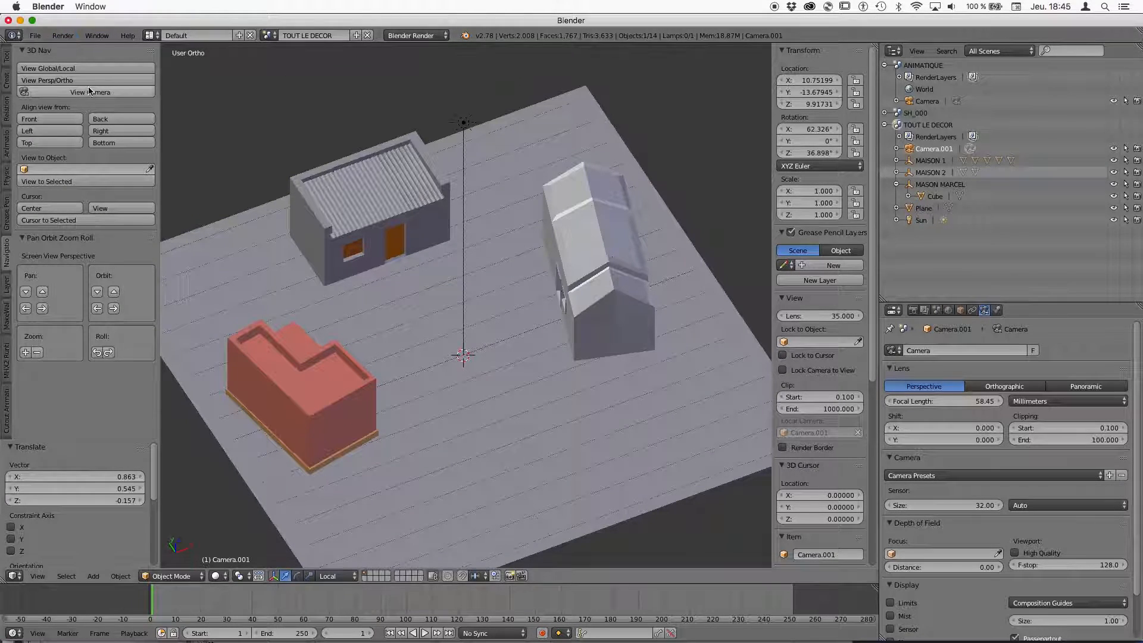
Step: Switch the viewport to perspective projection and enable Ambient Occlusion in its shading, checking the effect around the houses
key("KP_5")
middle_click_drag(553, 437, 504, 399)
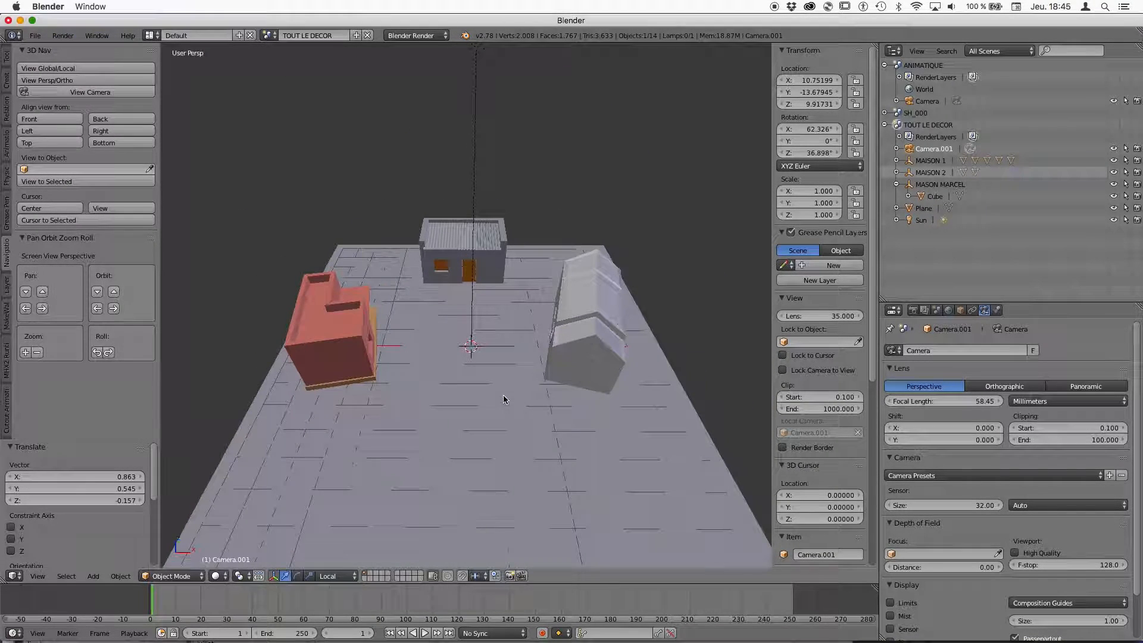
scroll(802, 470, "down", 6)
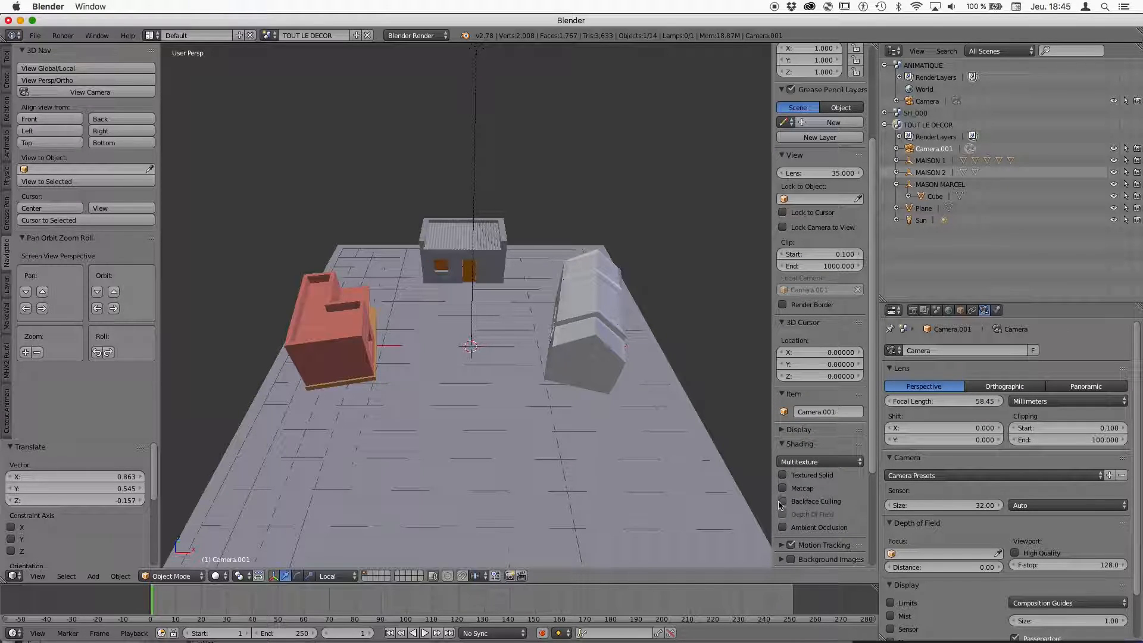
left_click(785, 528)
middle_click_drag(480, 370, 530, 357)
scroll(500, 376, "up", 3)
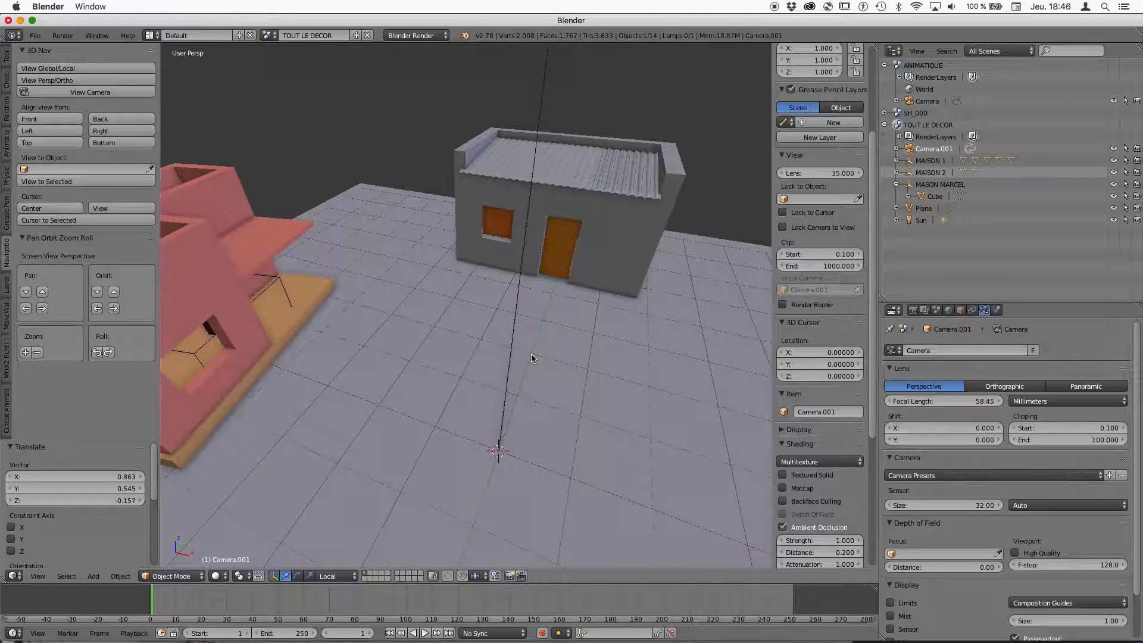
scroll(528, 357, "down", 2)
scroll(529, 360, "down", 2)
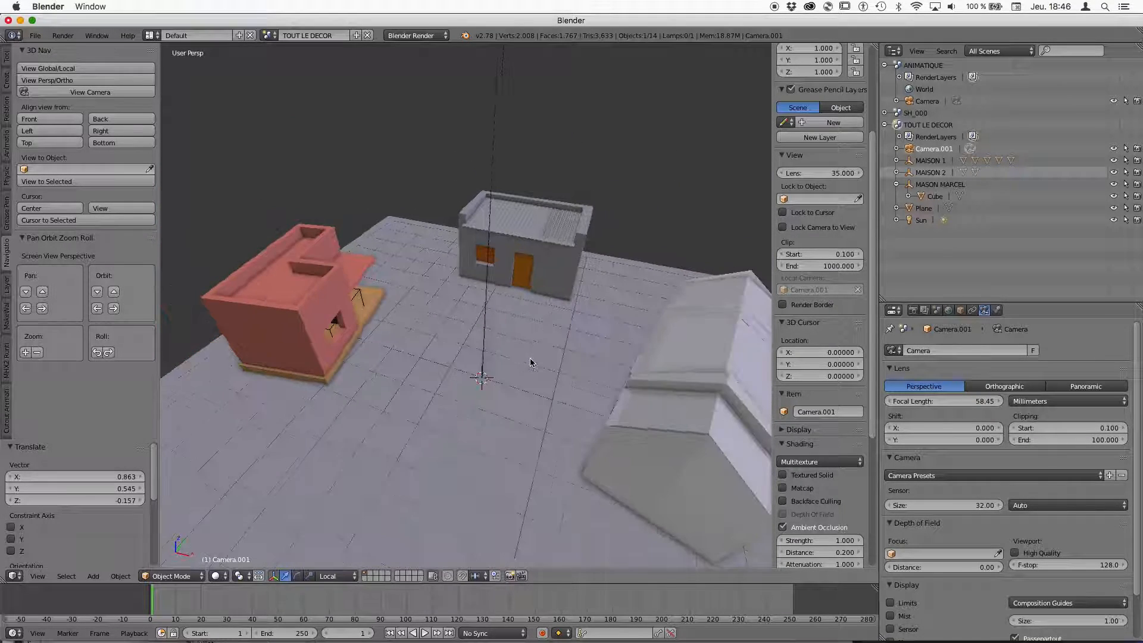
Step: Render a test image of the set through the camera, close it and review the three houses in the viewport
key("F12")
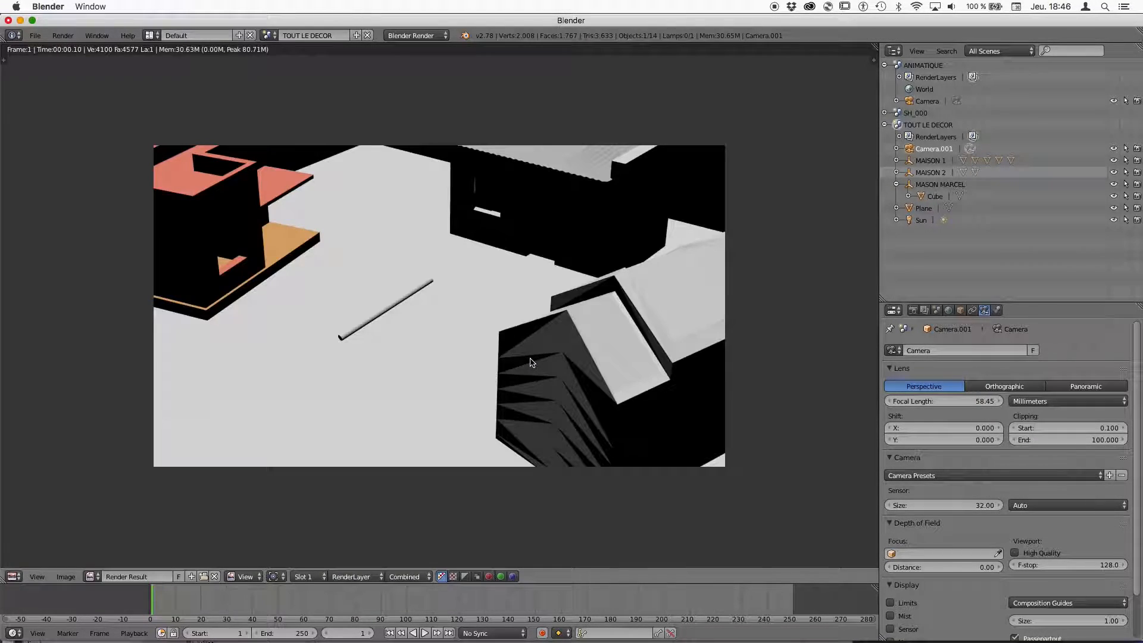
key("Escape")
middle_click_drag(554, 309, 579, 329)
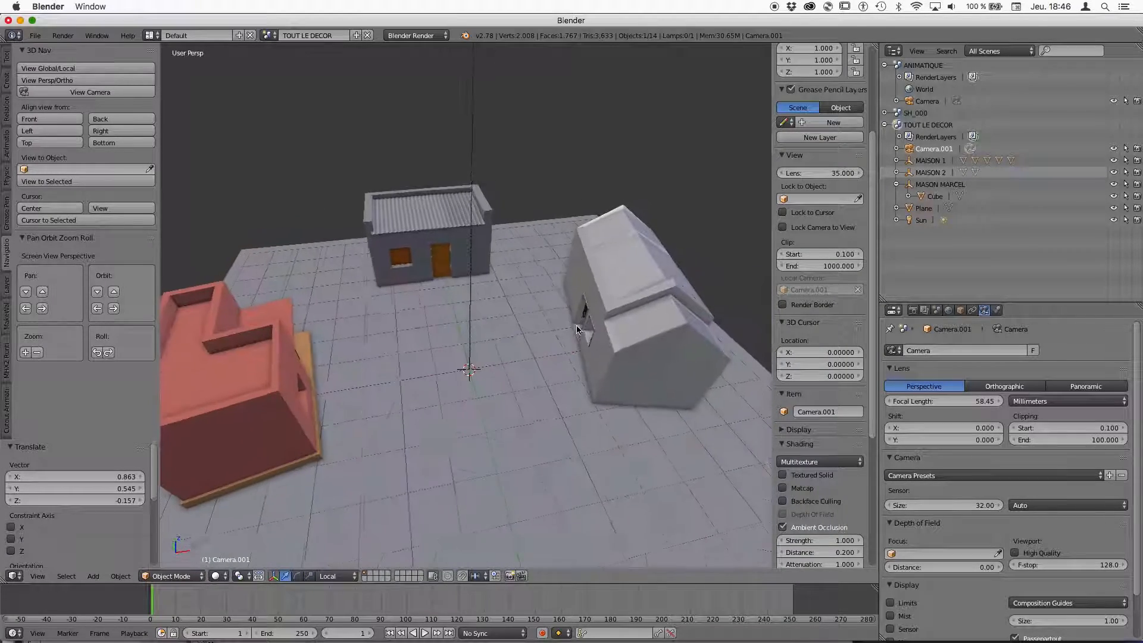
scroll(553, 329, "down", 3)
middle_click_drag(506, 333, 522, 316)
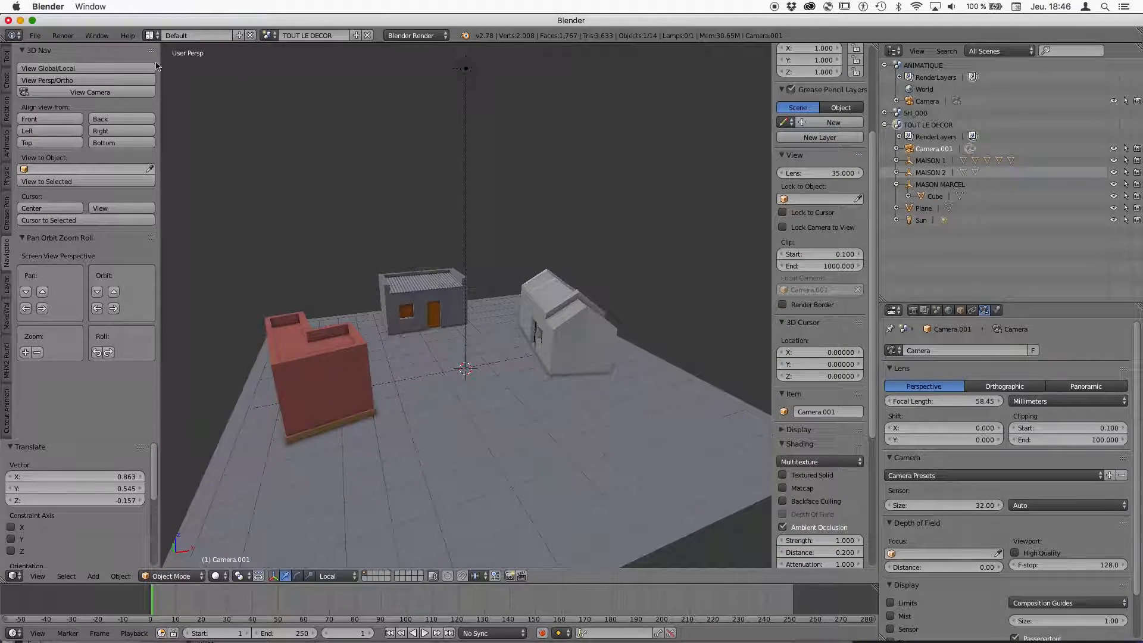
Step: Start saving the project as a new file and browse to the 002 RECHERCHE GRAPHIQUE/DECORS folder
left_click(35, 35)
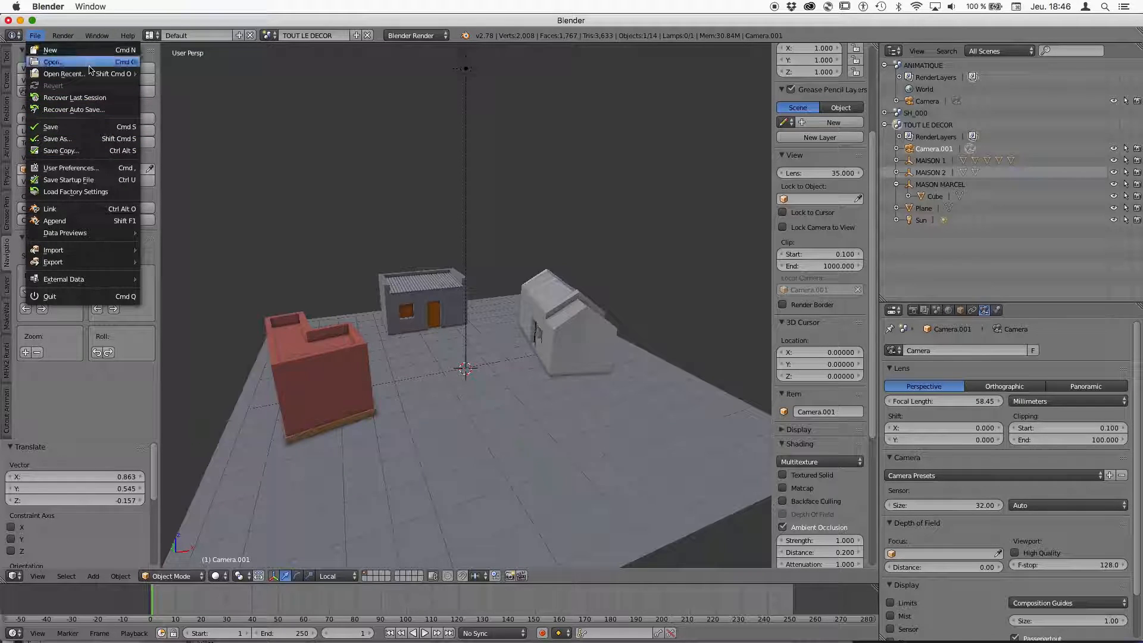
left_click(57, 138)
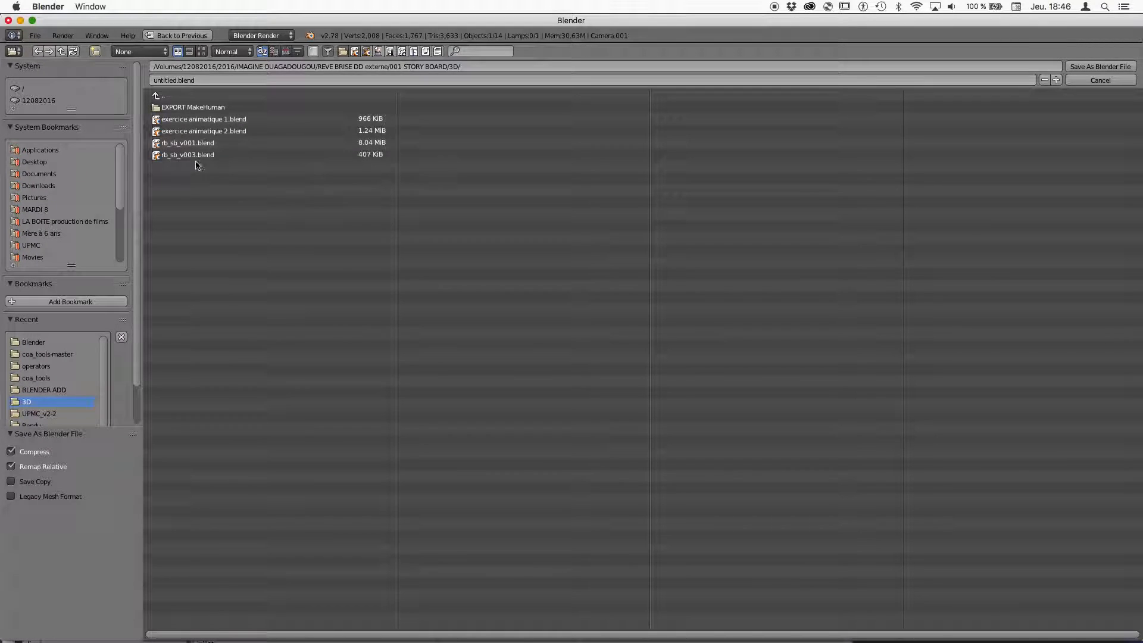
left_click(156, 96)
left_click(156, 96)
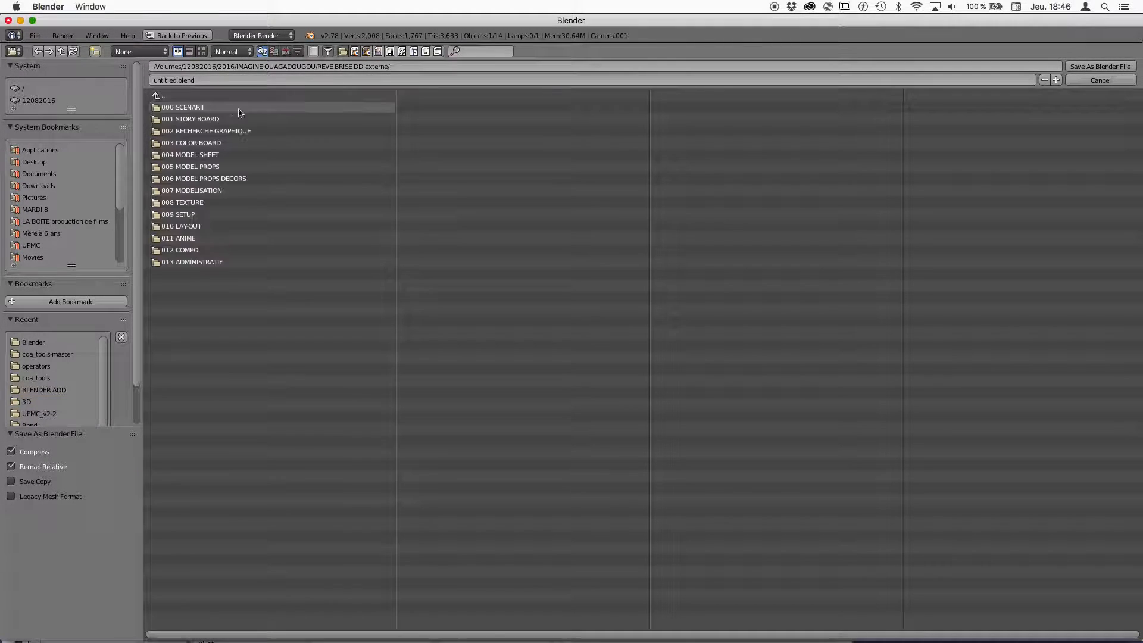
left_click(206, 131)
left_click(198, 118)
Step: Name the file "RB_TUTO_ import des maison dans une seule scene.blend" and save it in the DECORS folder
left_click(230, 79)
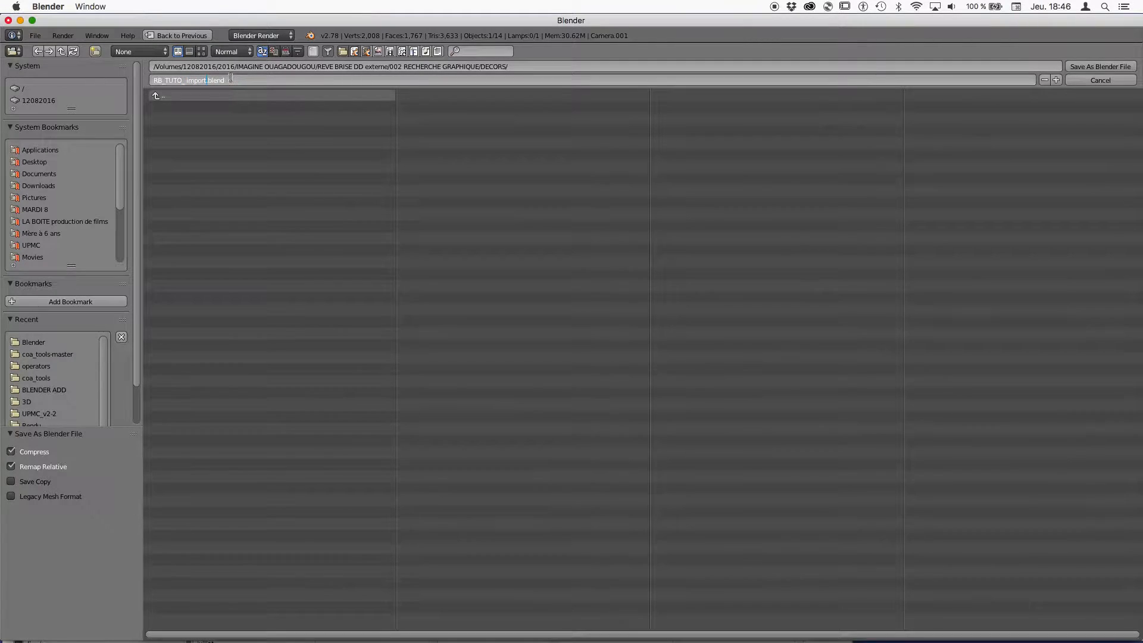
type("s maison dans une seule scene")
left_click(1100, 66)
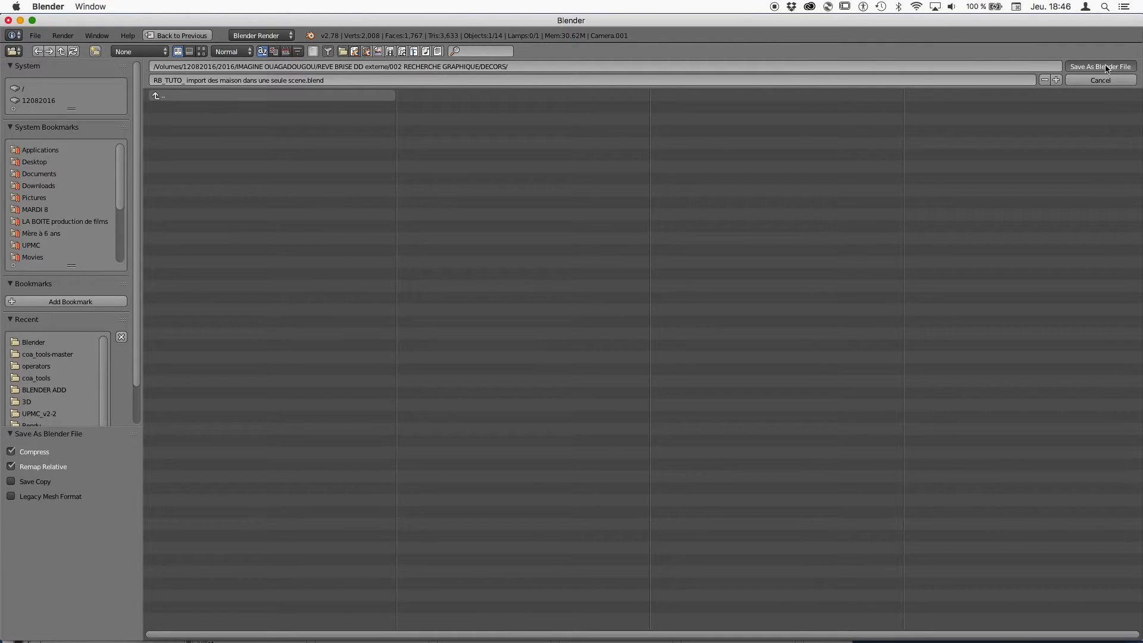